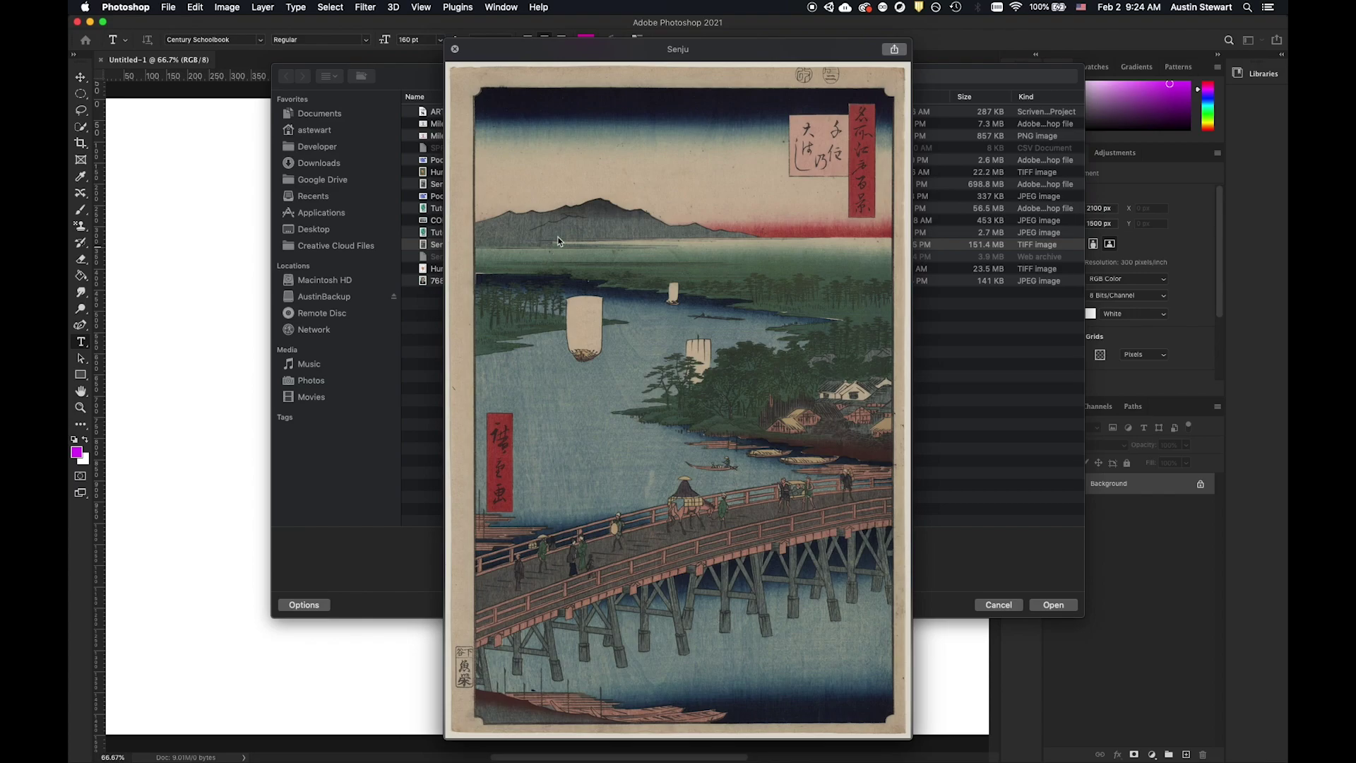
# Close the preview of the Senju TIFF image and open the file for editing
pyautogui.press('space')
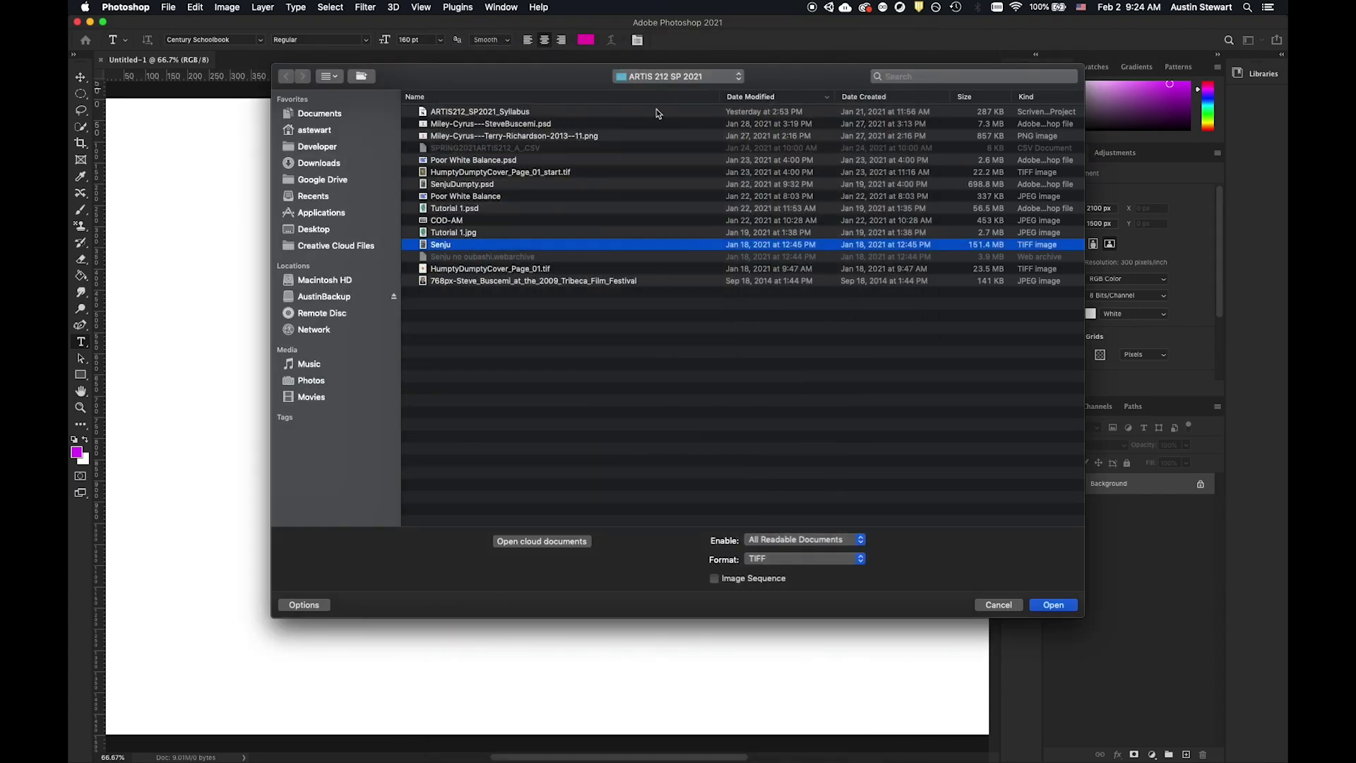
pyautogui.click(1051, 605)
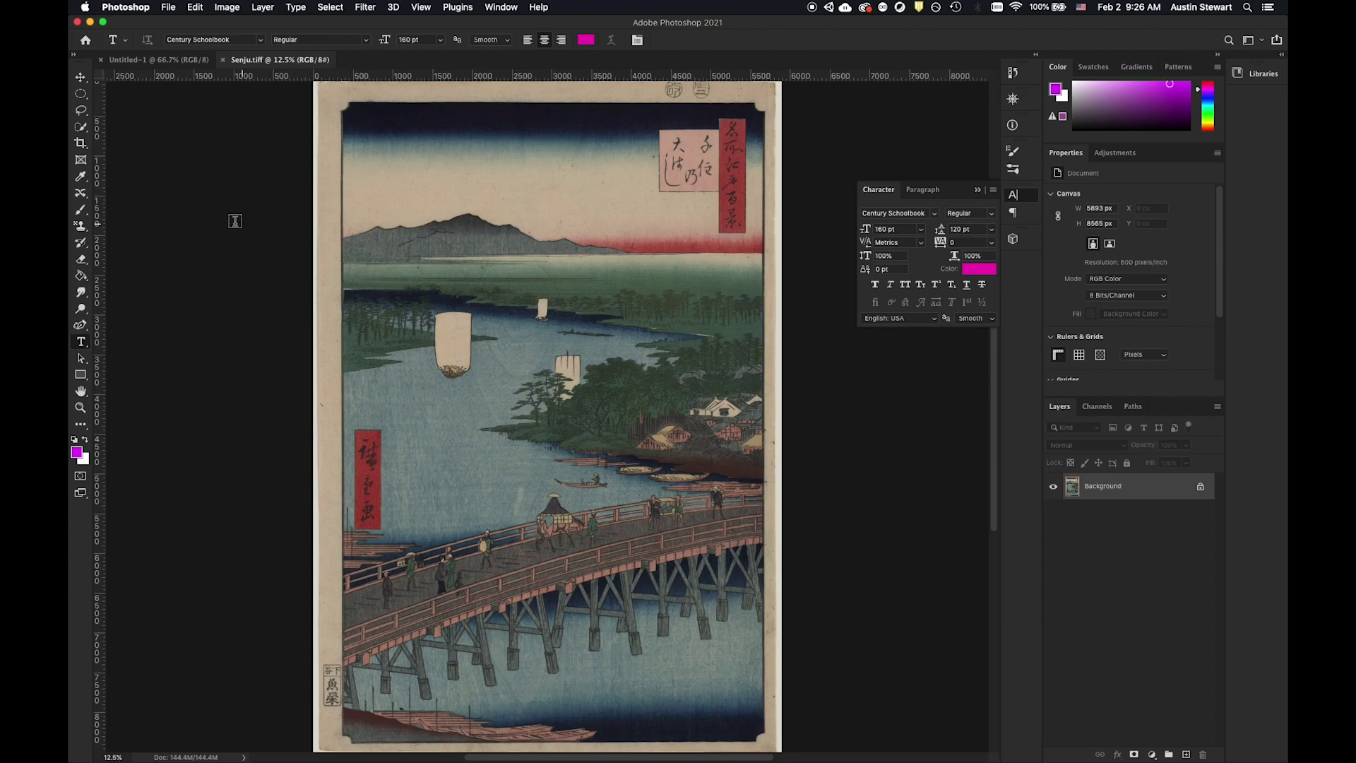
pyautogui.moveTo(81, 193); pyautogui.dragTo(132, 195)
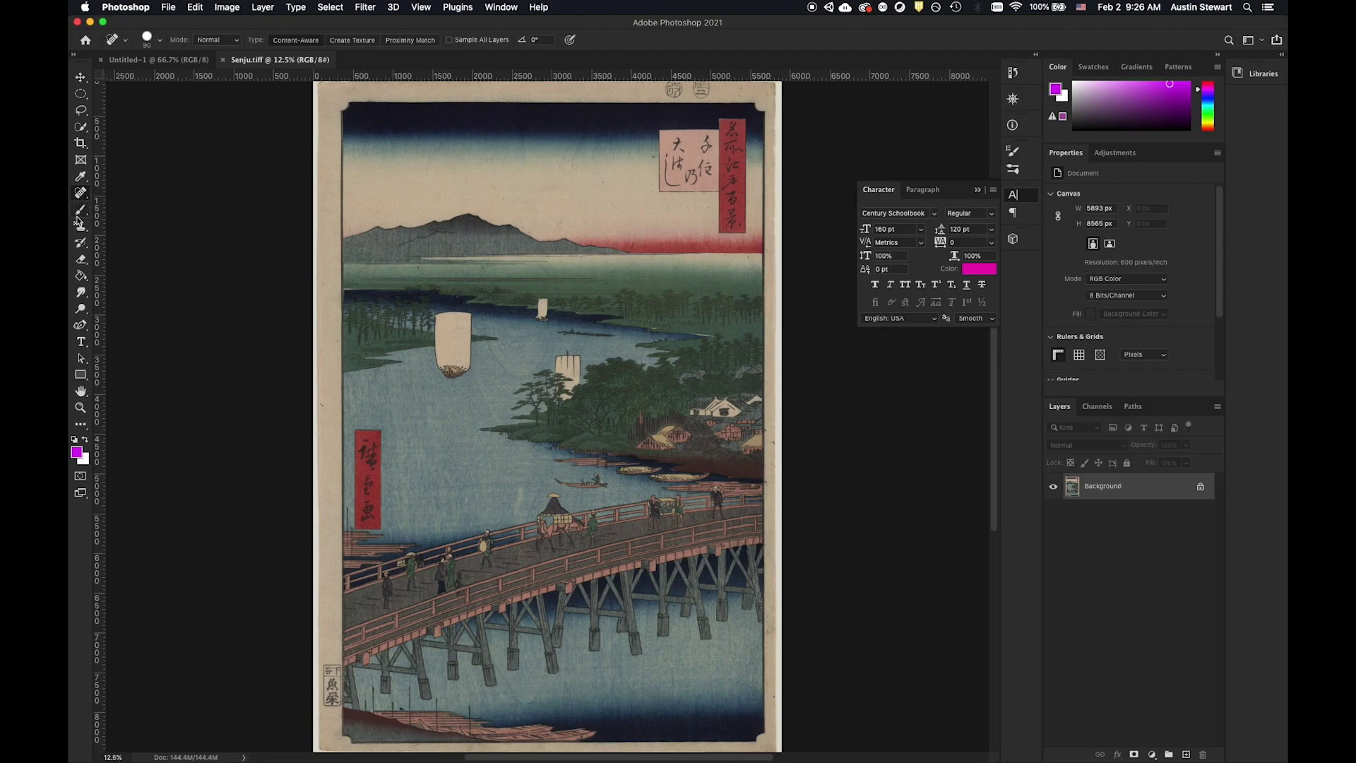
pyautogui.moveTo(83, 230); pyautogui.dragTo(113, 224)
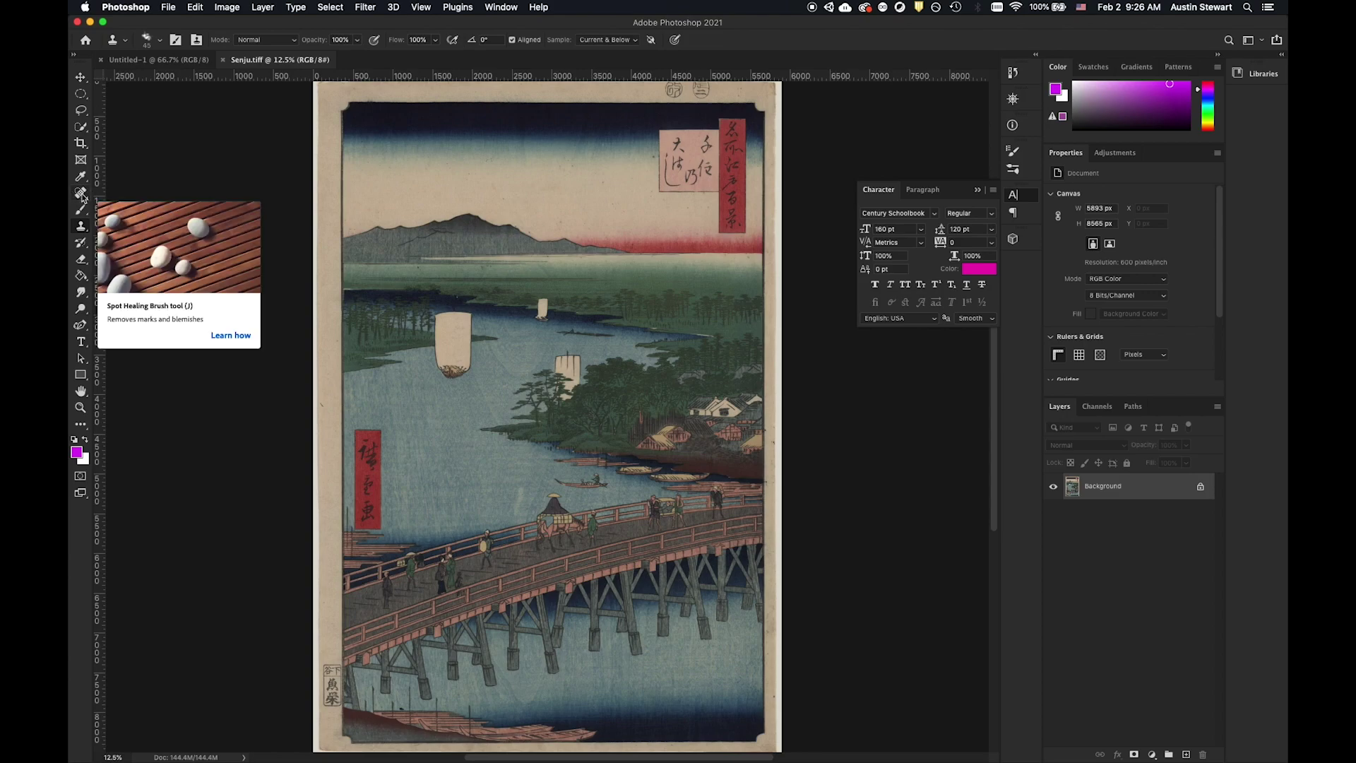
pyautogui.moveTo(83, 196)
pyautogui.mouseDown()
pyautogui.moveTo(112, 192)
pyautogui.moveTo(133, 229)
pyautogui.moveTo(137, 192)
pyautogui.moveTo(144, 228)
pyautogui.moveTo(145, 203)
pyautogui.moveTo(70, 196)
pyautogui.moveTo(85, 226)
pyautogui.moveTo(149, 228)
pyautogui.moveTo(88, 228)
pyautogui.mouseUp()
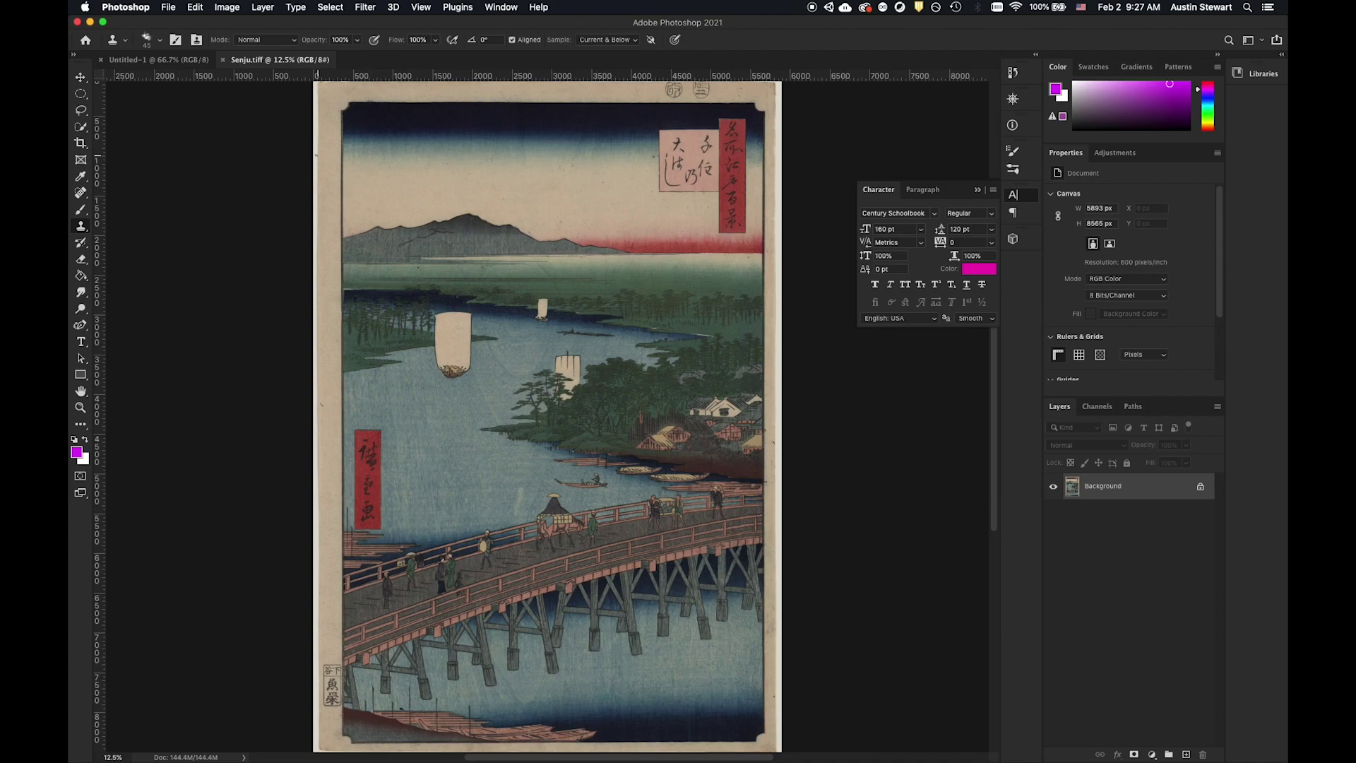
# Lasso loosely around the small distant sailboat and replace it with a Content-Aware fill in Normal mode at 100% opacity
pyautogui.click(81, 112)
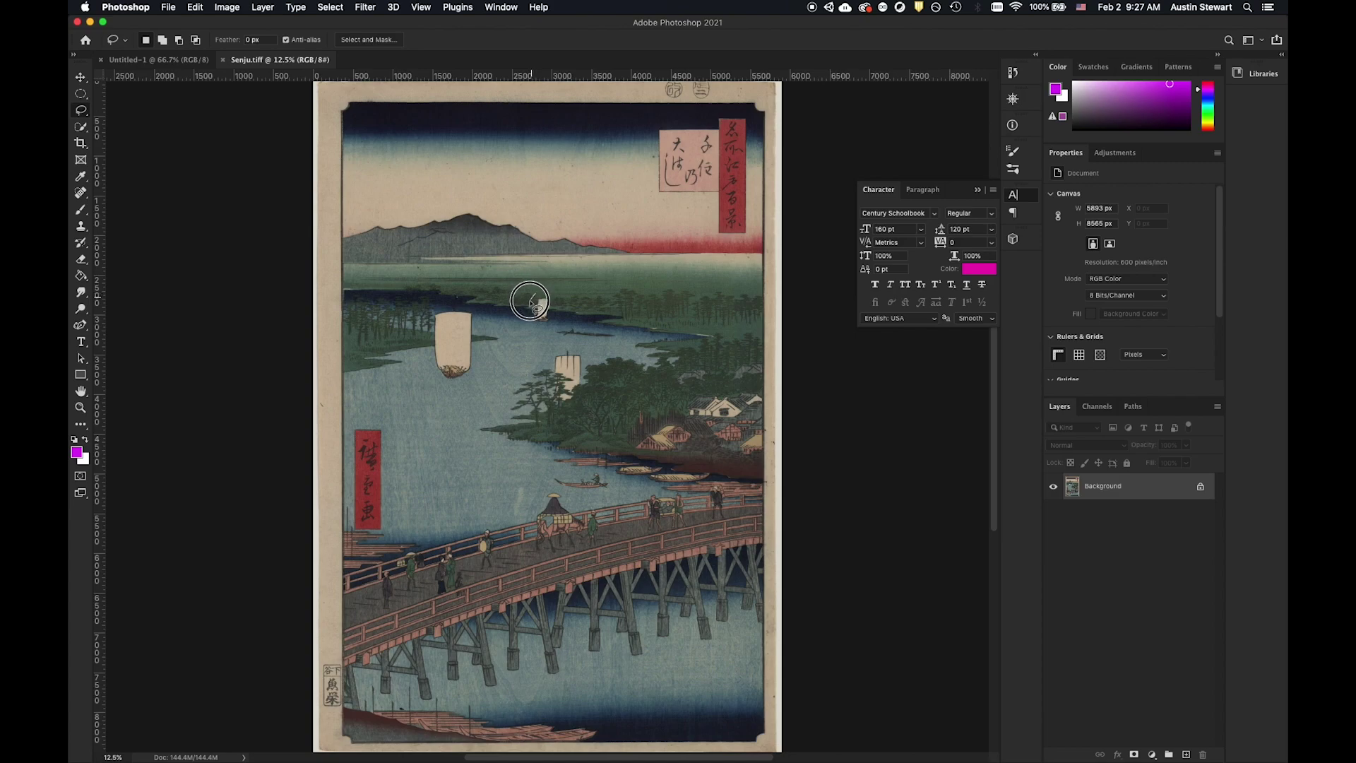
pyautogui.moveTo(528, 317)
pyautogui.mouseDown()
pyautogui.moveTo(551, 323)
pyautogui.moveTo(565, 304)
pyautogui.moveTo(548, 292)
pyautogui.mouseUp()
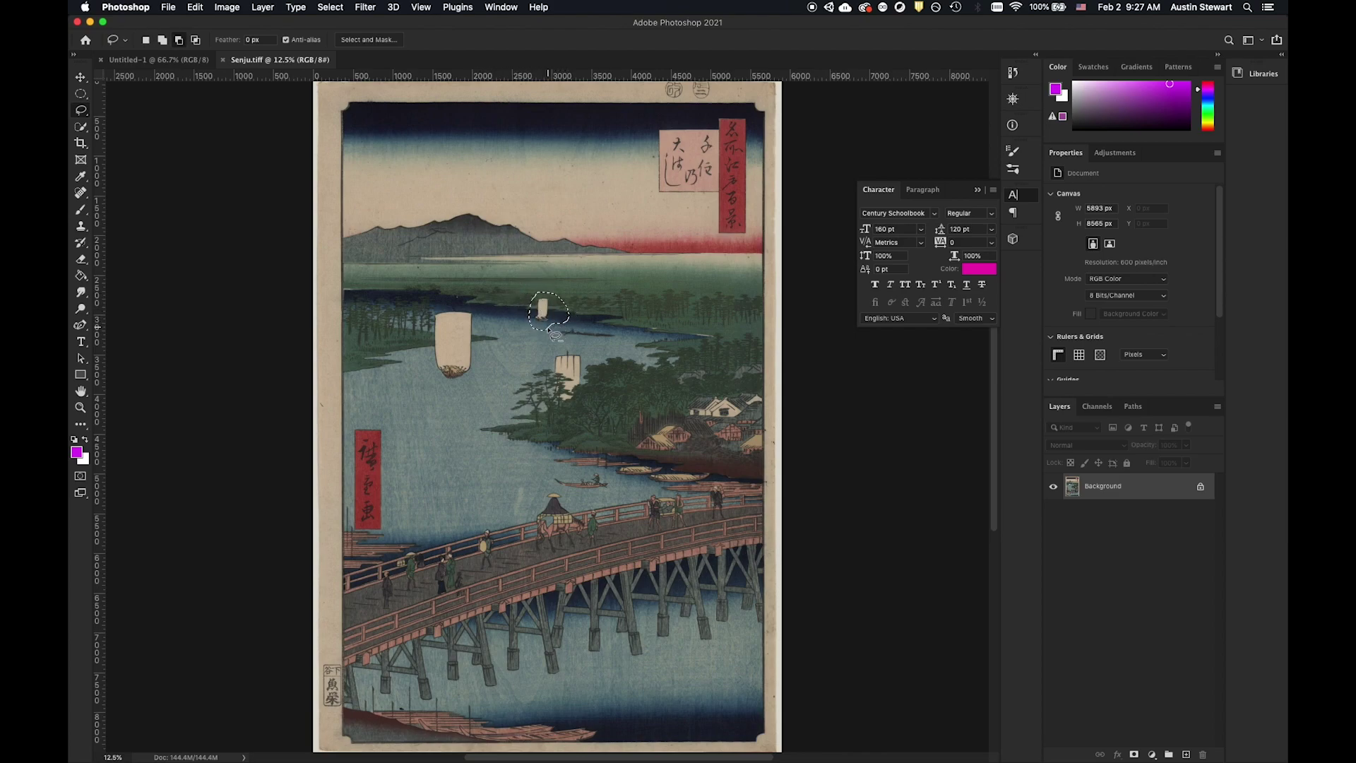
pyautogui.moveTo(549, 329)
pyautogui.mouseDown()
pyautogui.moveTo(553, 295)
pyautogui.moveTo(570, 289)
pyautogui.moveTo(552, 331)
pyautogui.mouseUp()
pyautogui.scroll(3, 544, 329)
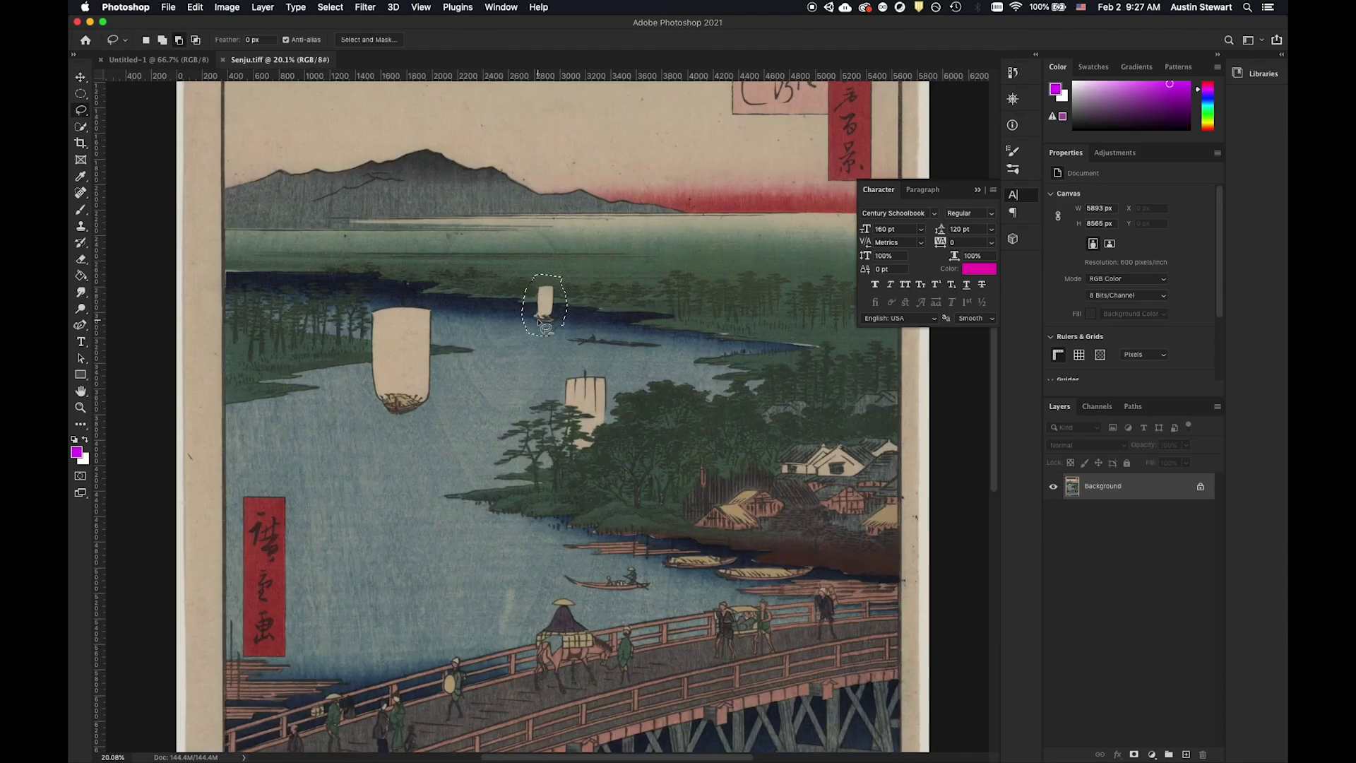
pyautogui.scroll(2, 545, 330)
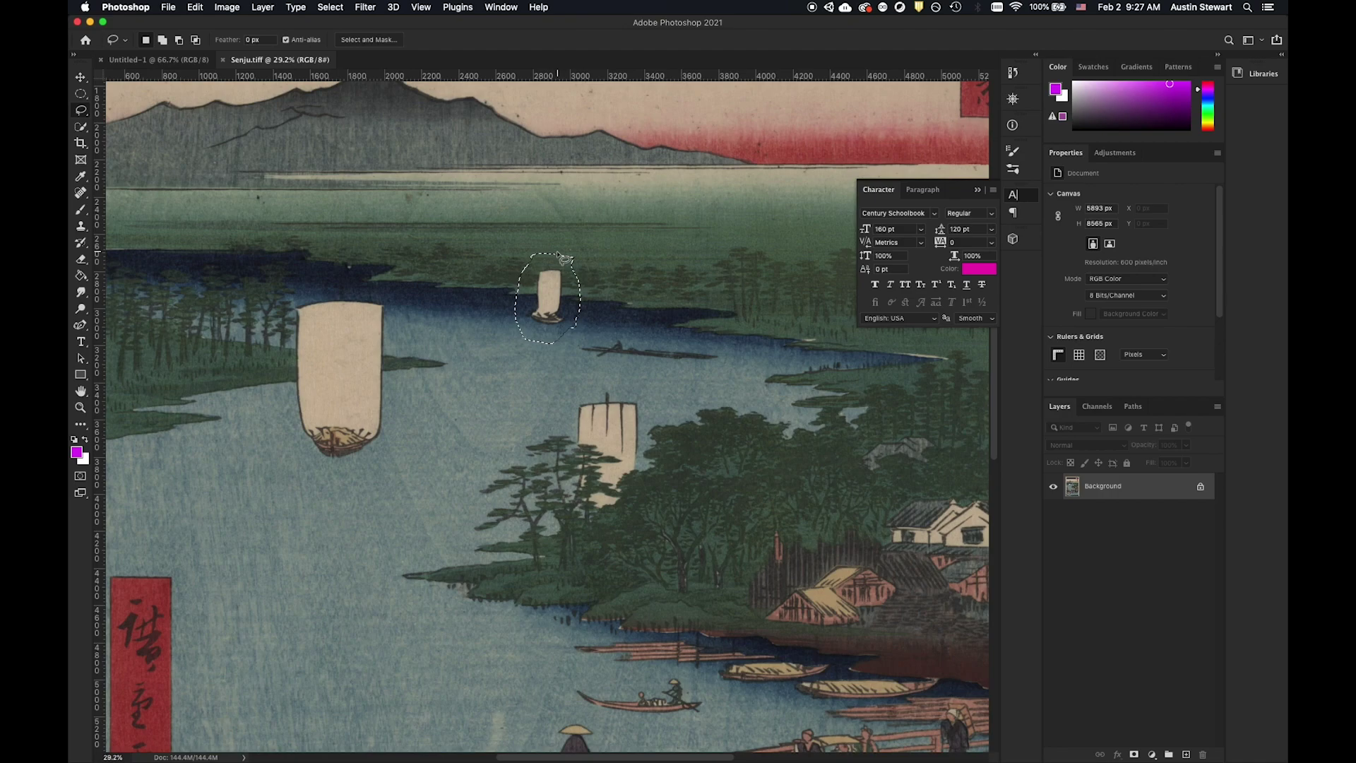
pyautogui.hotkey('shift', 'BackSpace')
pyautogui.moveTo(563, 253); pyautogui.dragTo(689, 204)
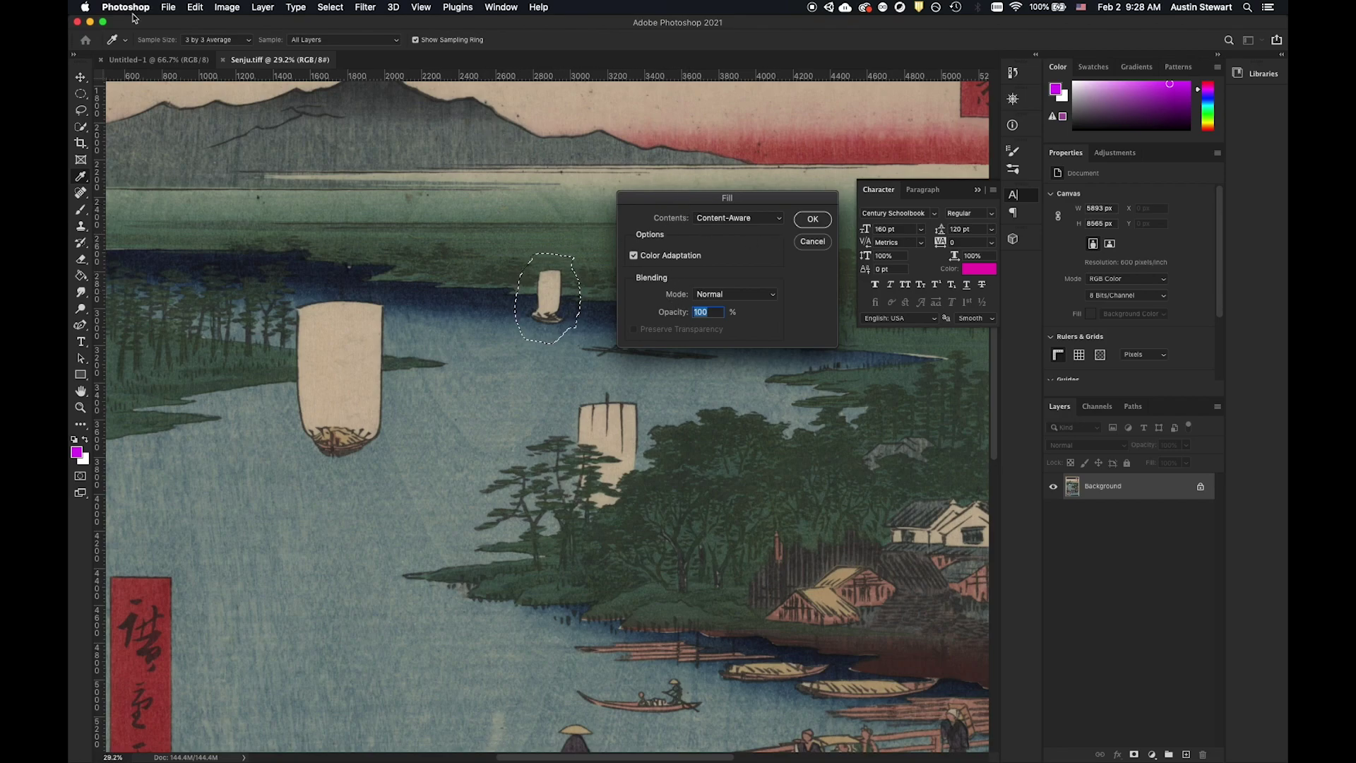
pyautogui.click(195, 8)
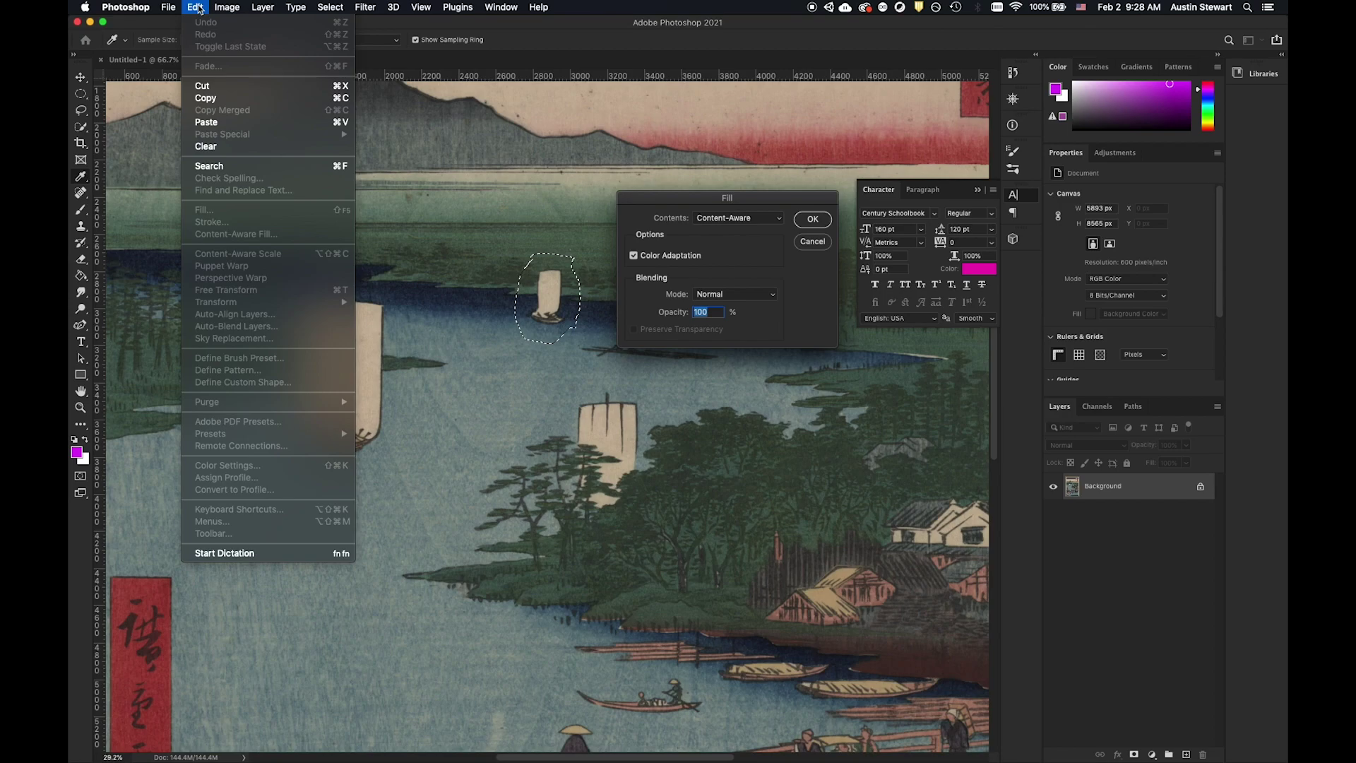
pyautogui.click(199, 9)
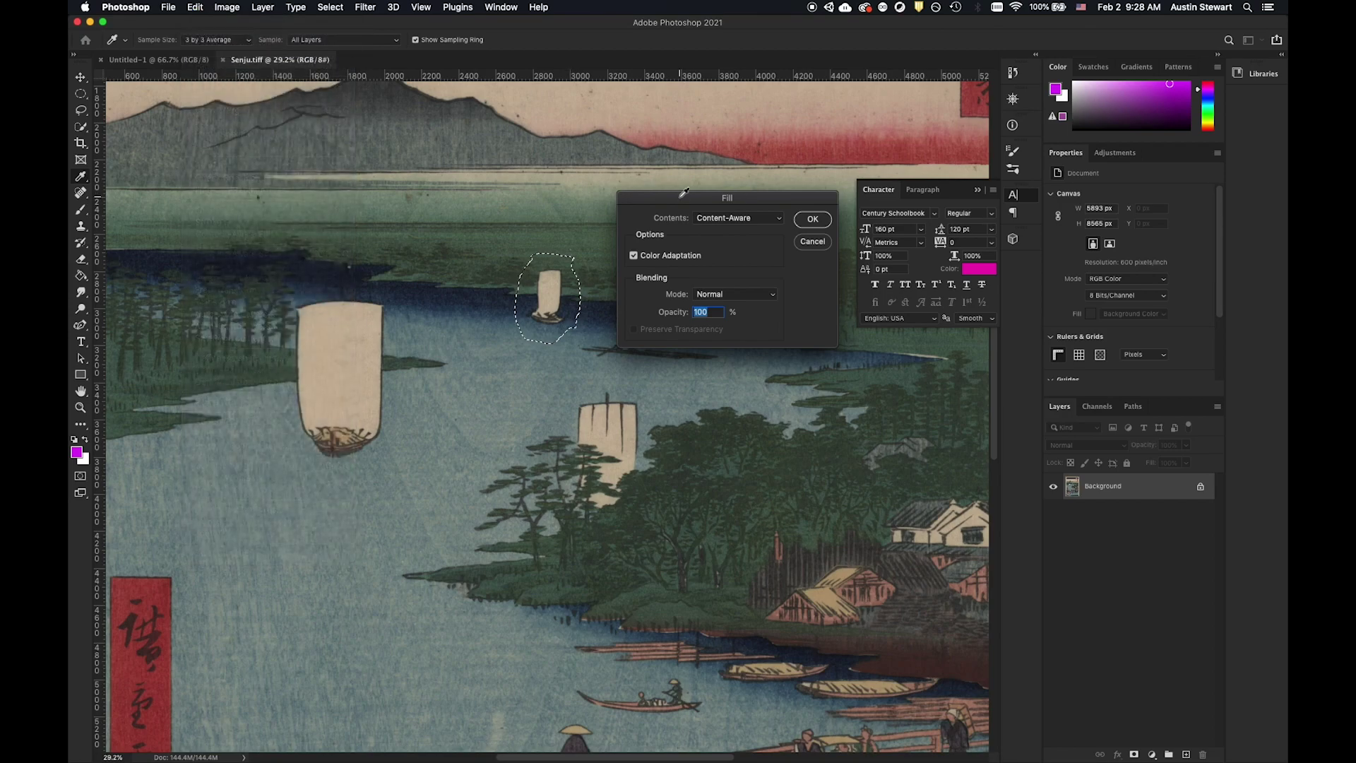
pyautogui.click(778, 219)
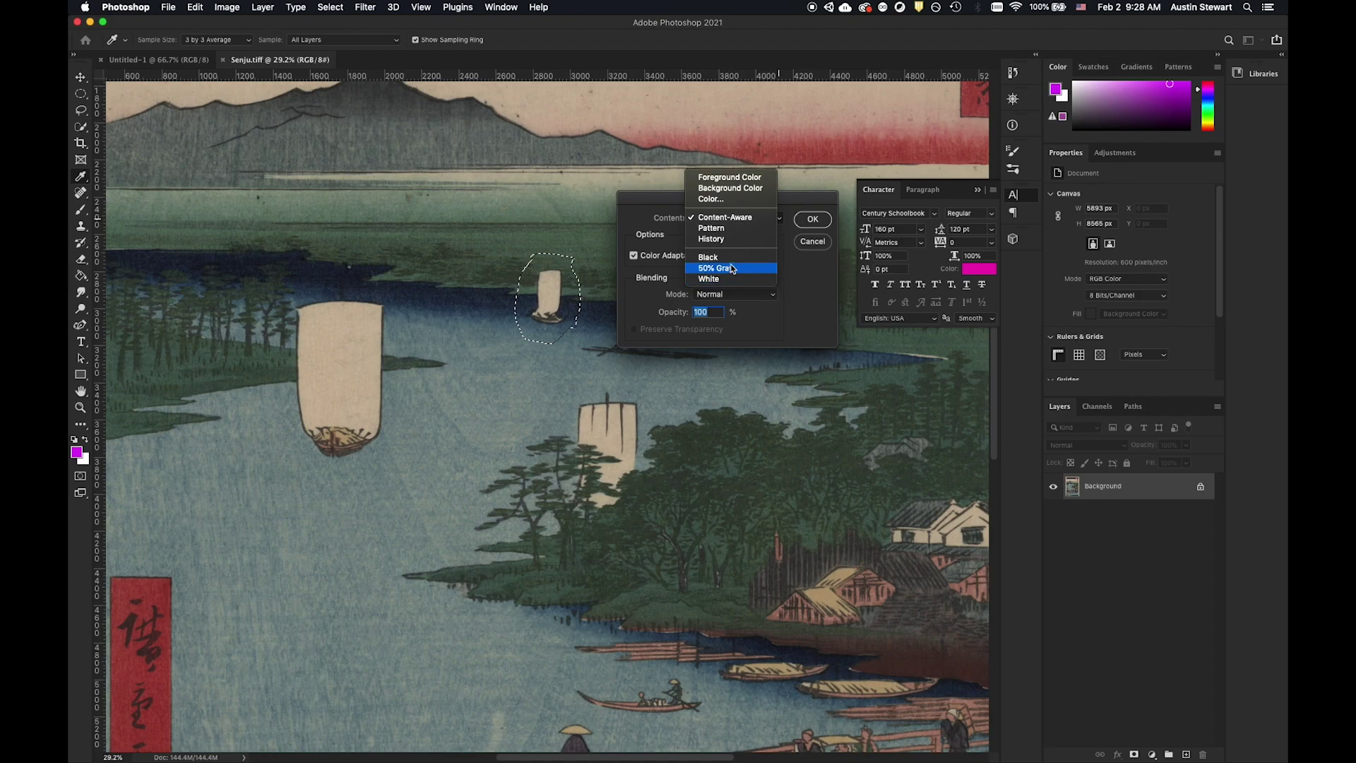
pyautogui.click(727, 219)
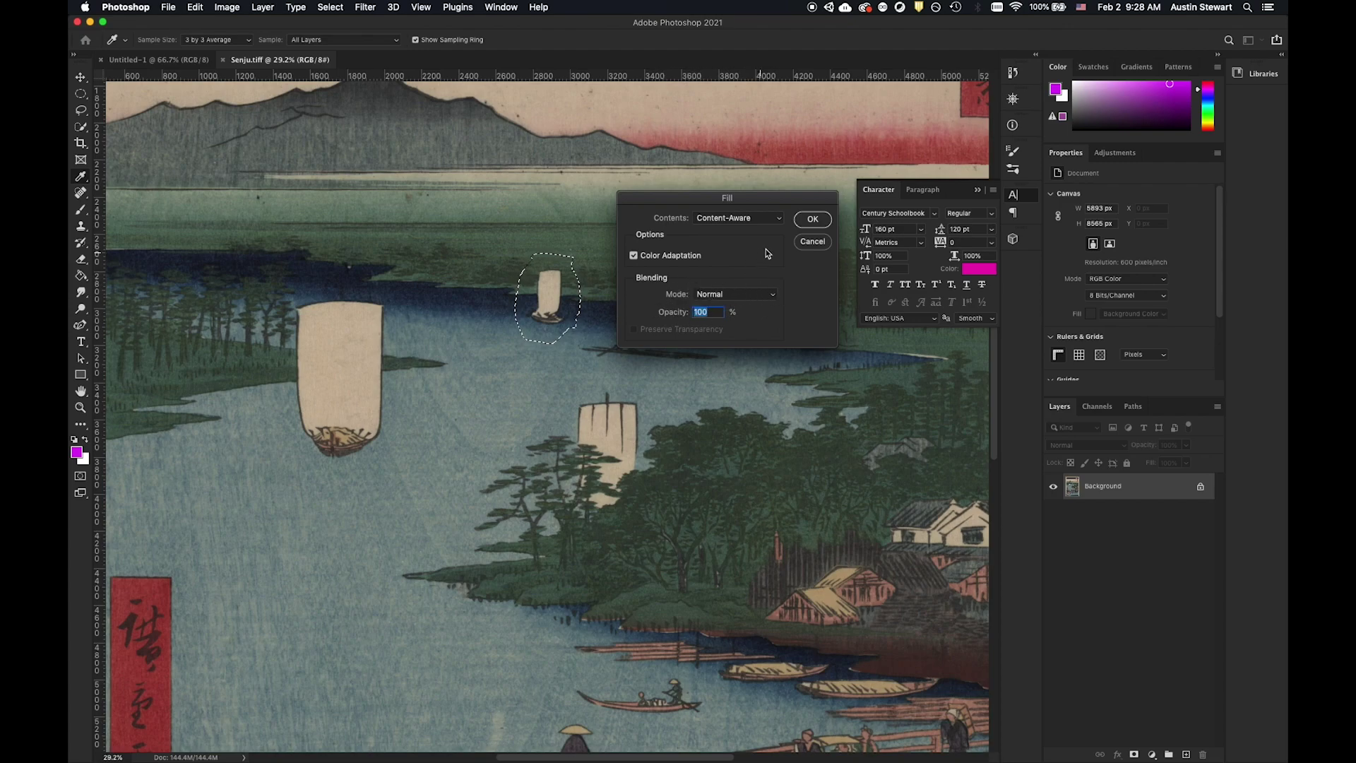
pyautogui.click(812, 221)
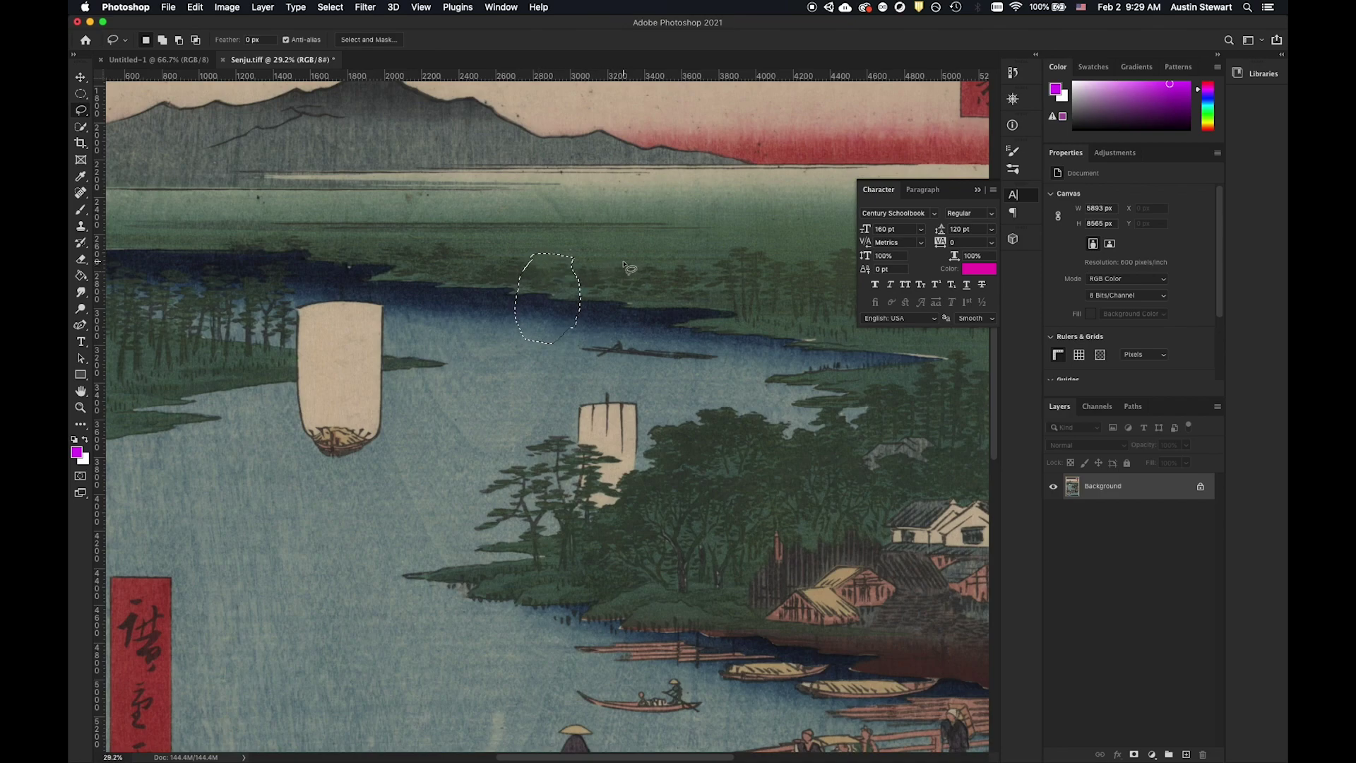
# Undo the sailboat fill and try a Content-Aware fill at 50% opacity on the same selection
pyautogui.press('super+d')
pyautogui.press('super+v')
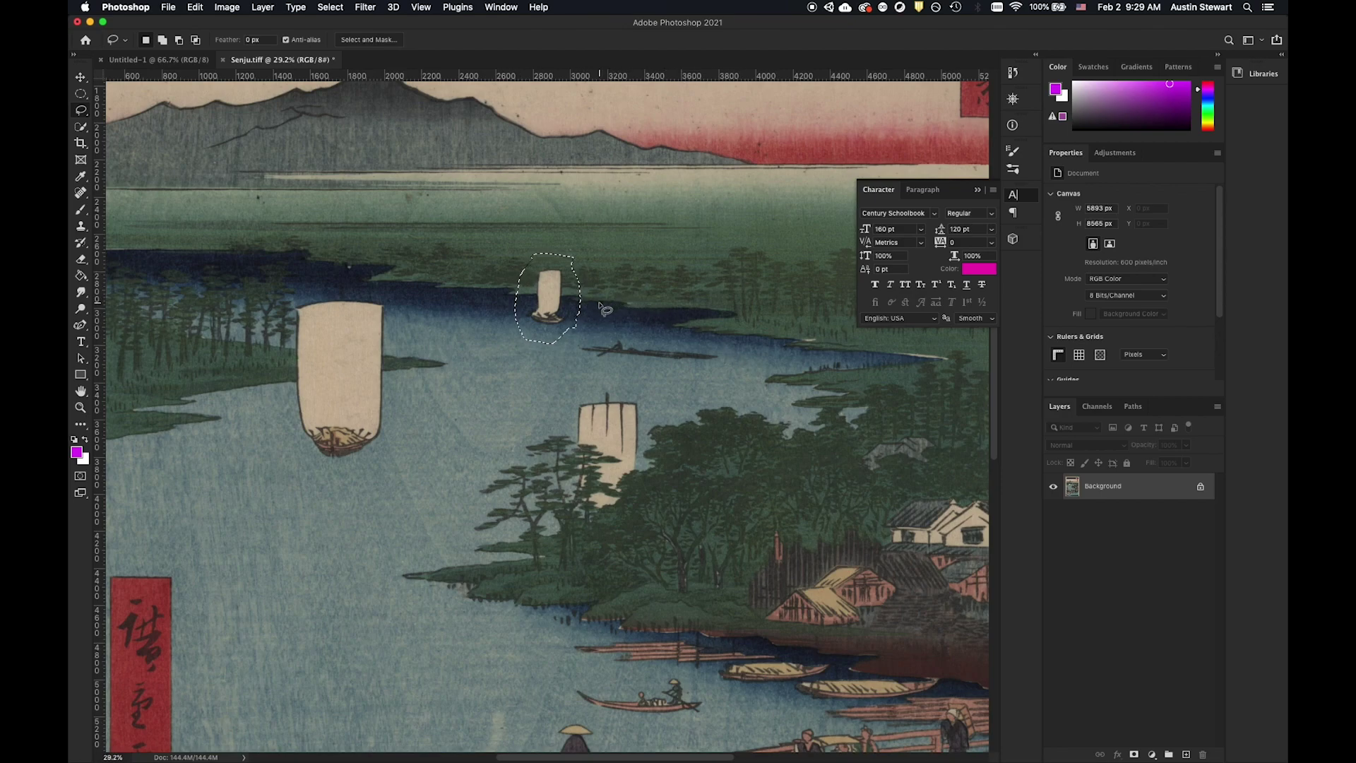
pyautogui.hotkey('shift', 'BackSpace')
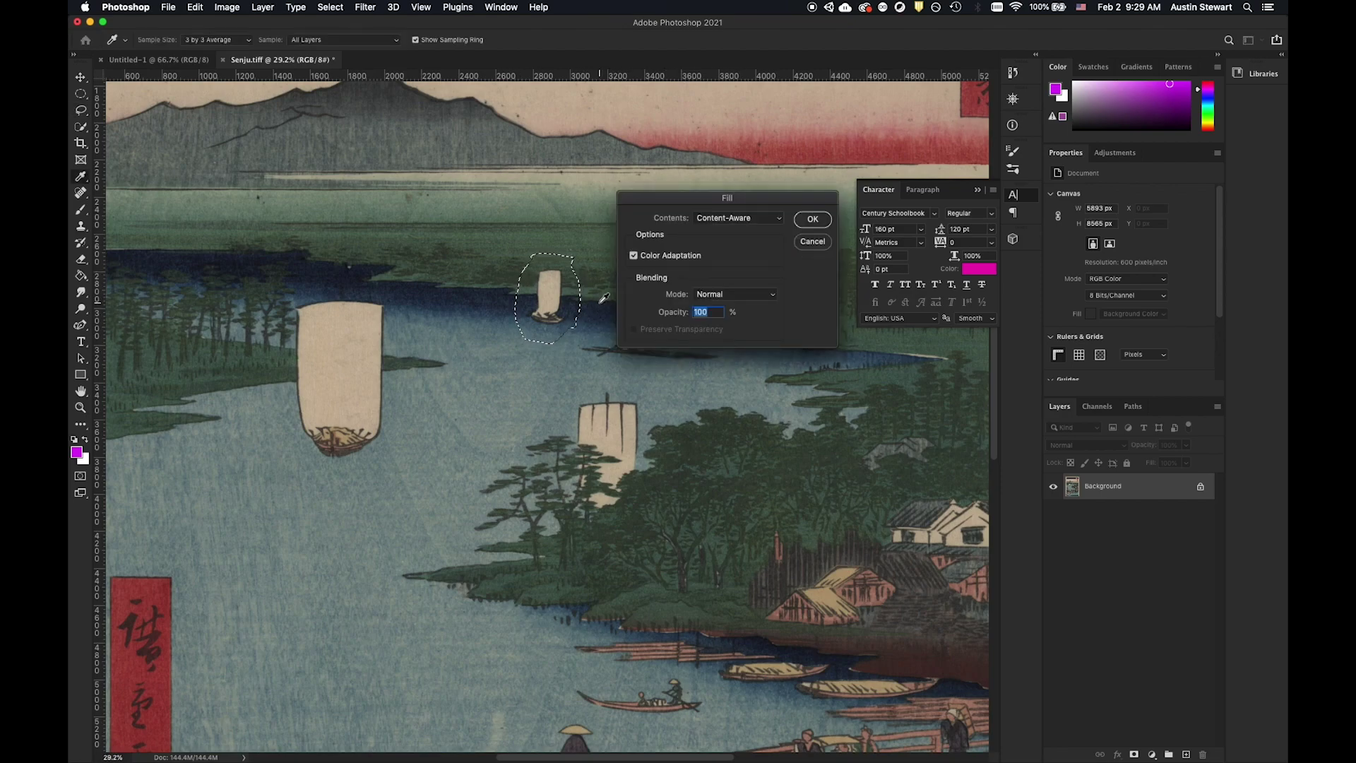
pyautogui.moveTo(705, 198); pyautogui.dragTo(698, 168)
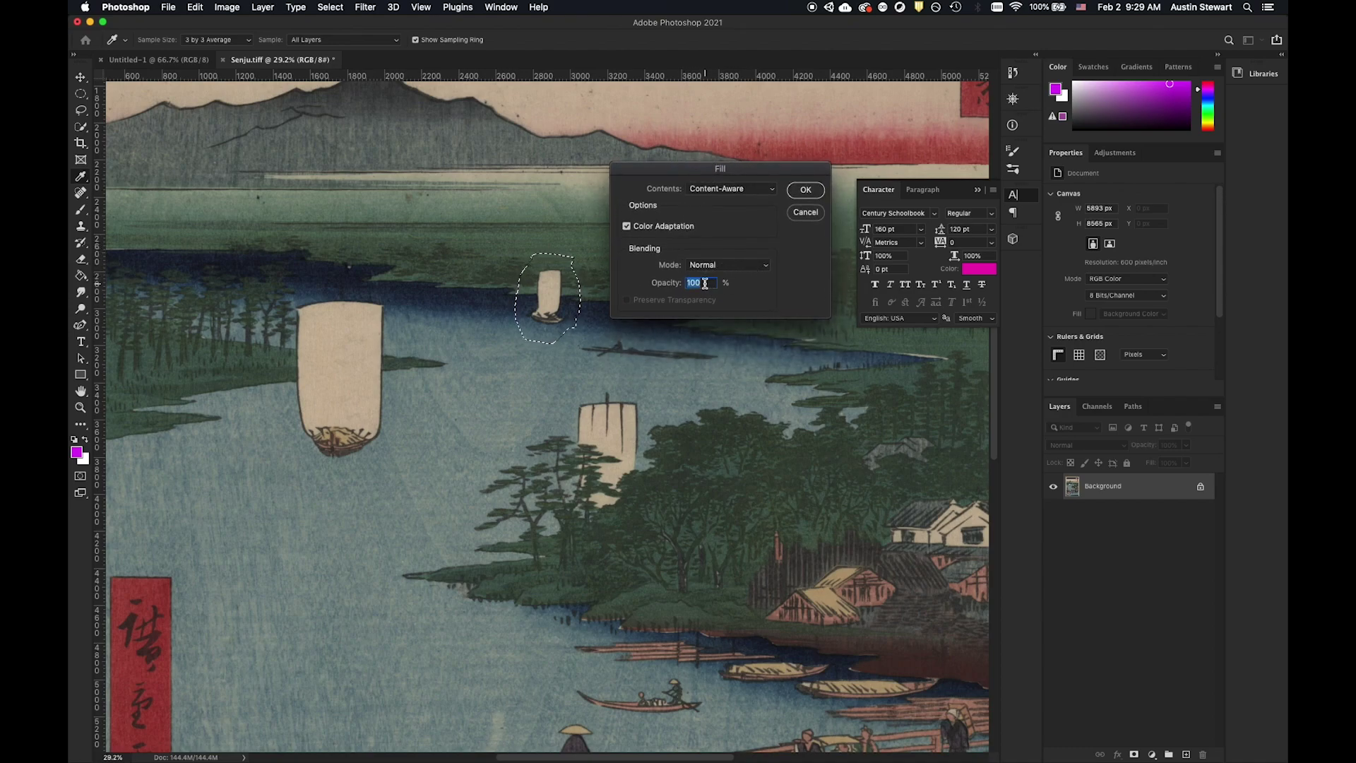
pyautogui.write('50')
pyautogui.click(812, 190)
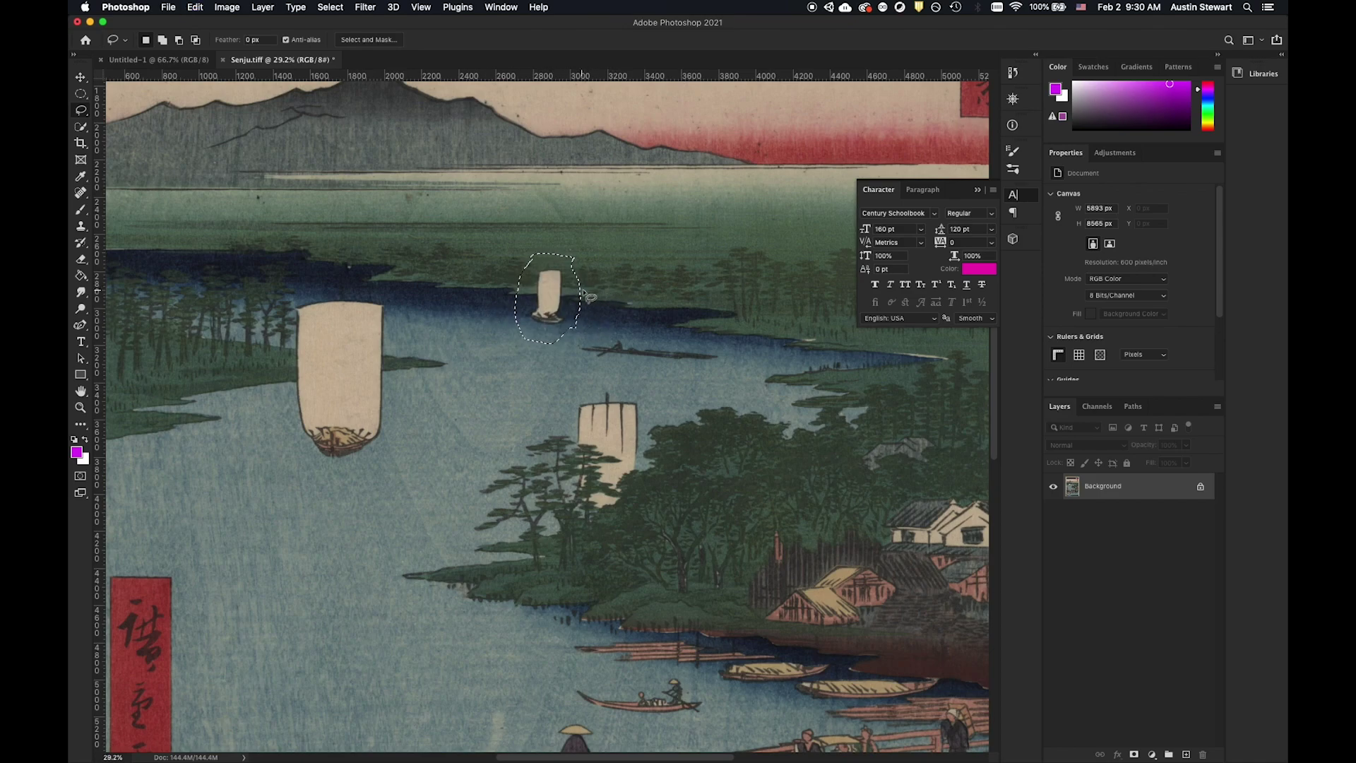
# Try a Content-Aware fill on the small sailboat selection with Multiply blending at 100% opacity
pyautogui.hotkey('shift', 'BackSpace')
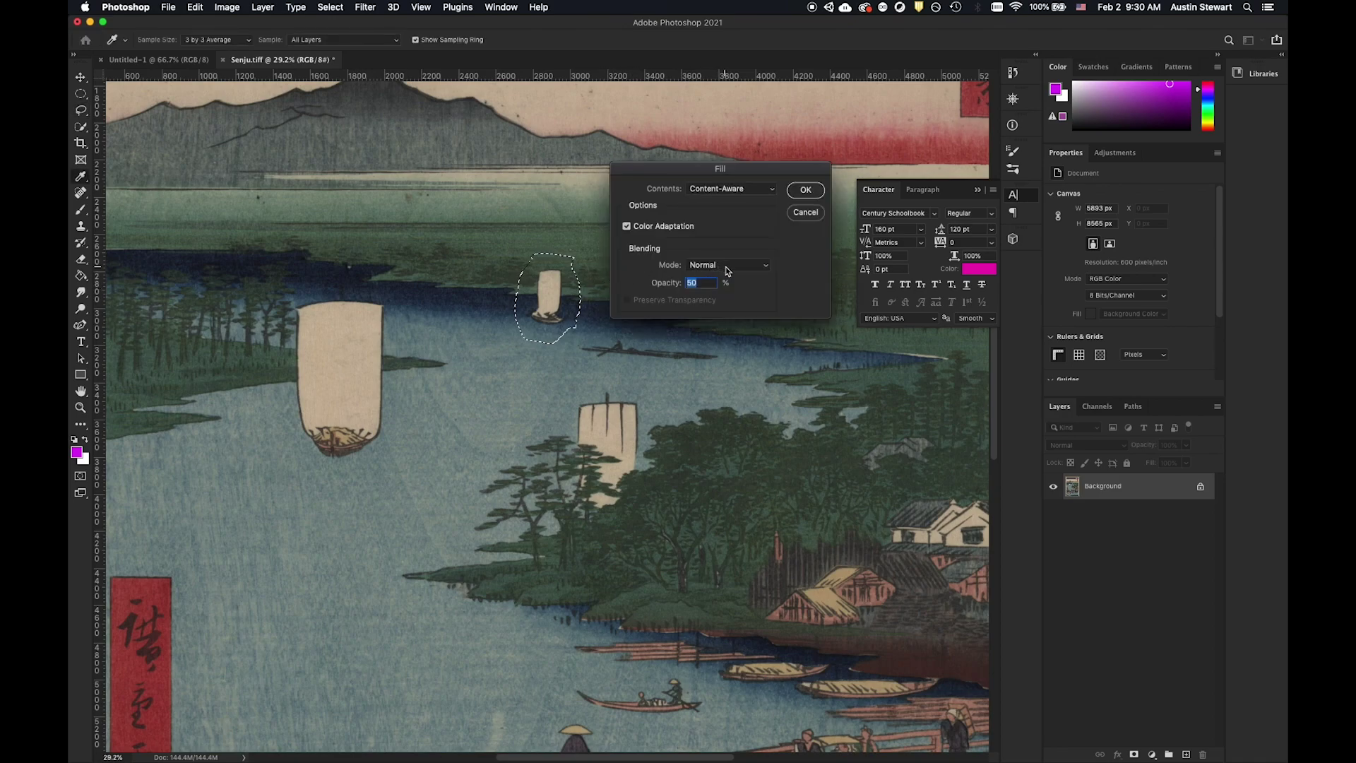
pyautogui.write('100')
pyautogui.click(754, 265)
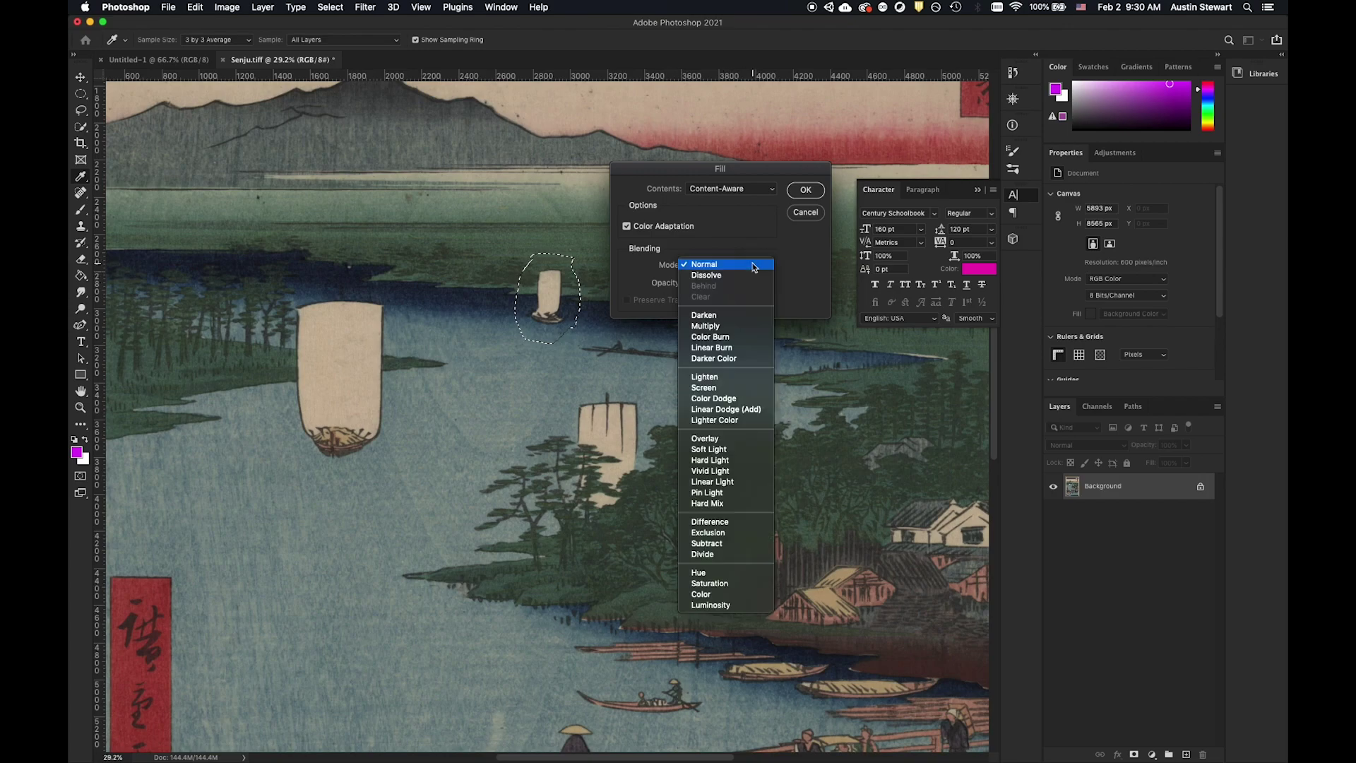
pyautogui.click(731, 327)
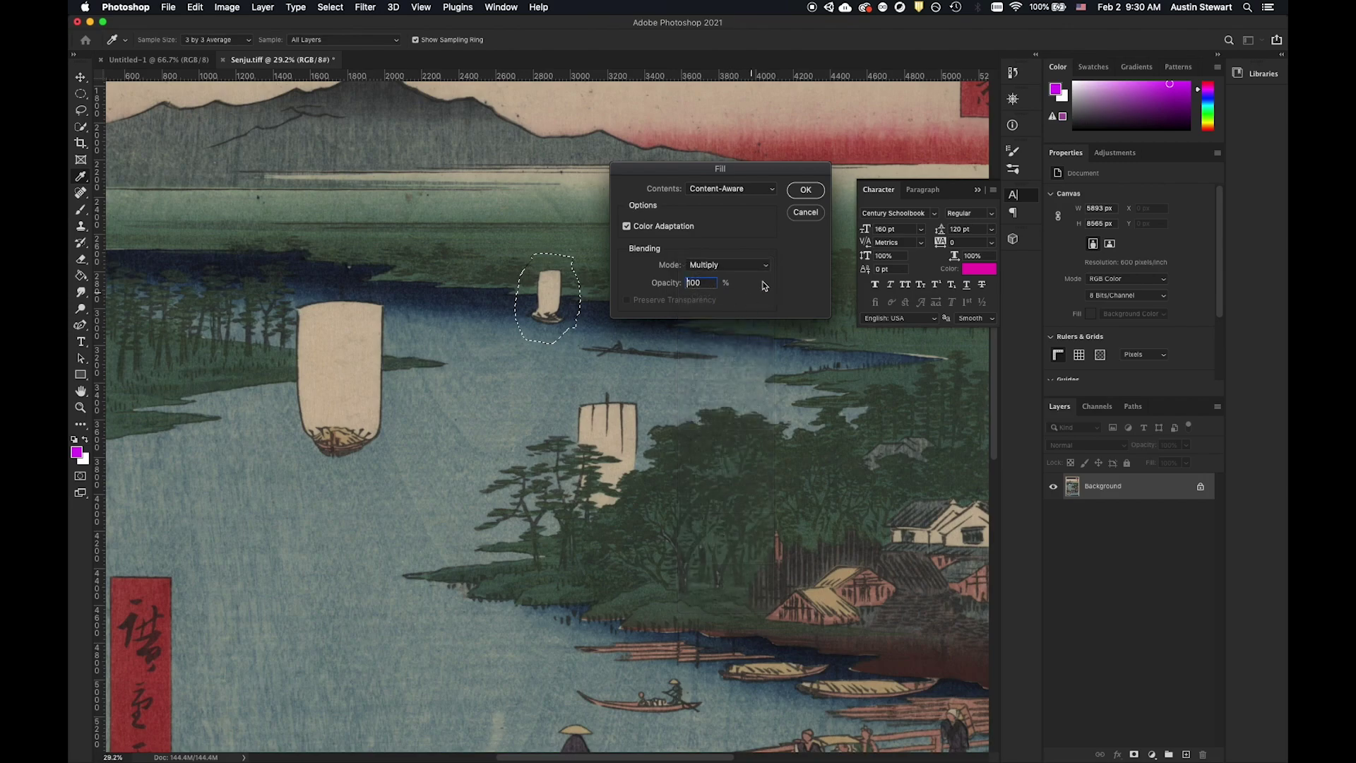
pyautogui.click(806, 191)
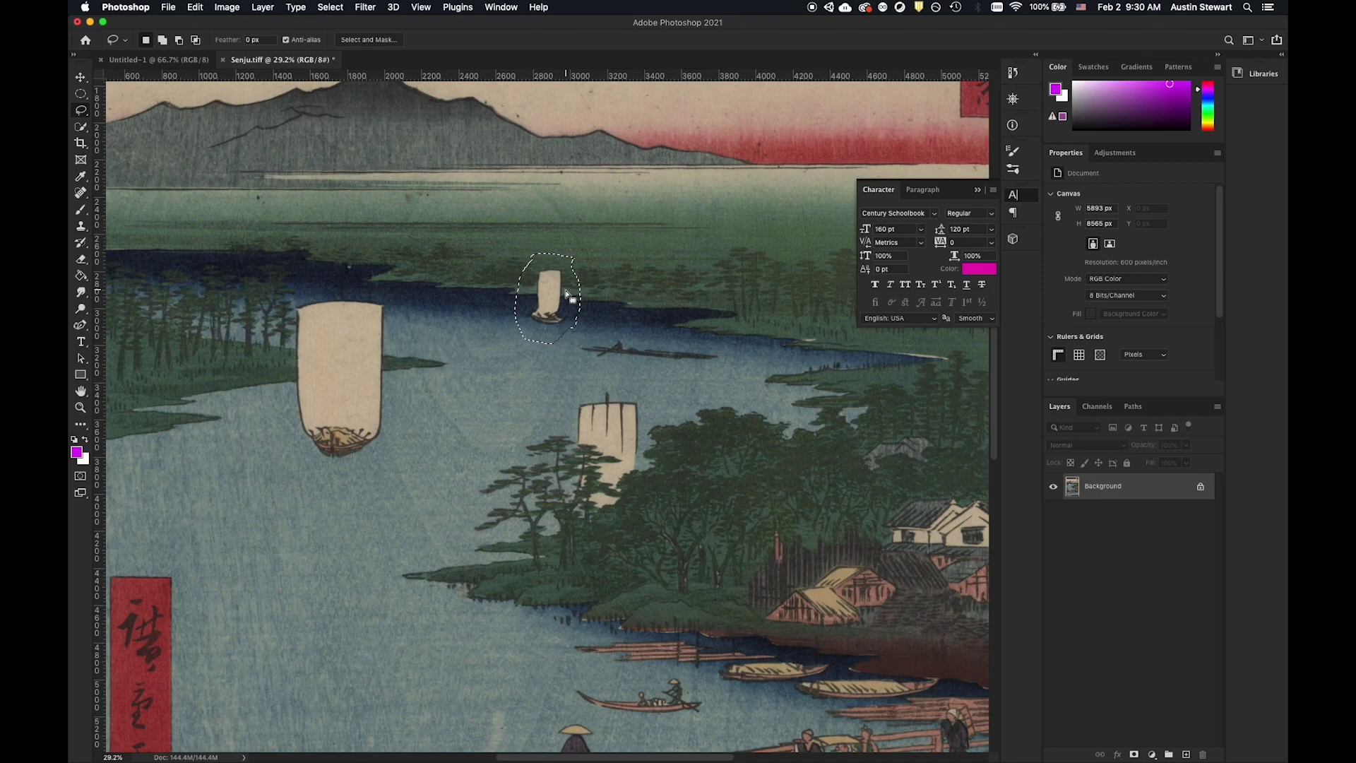
# Try the Multiply Content-Aware fill on the small sailboat at 50% opacity and clear the selection
pyautogui.hotkey('shift', 'BackSpace')
pyautogui.write('50')
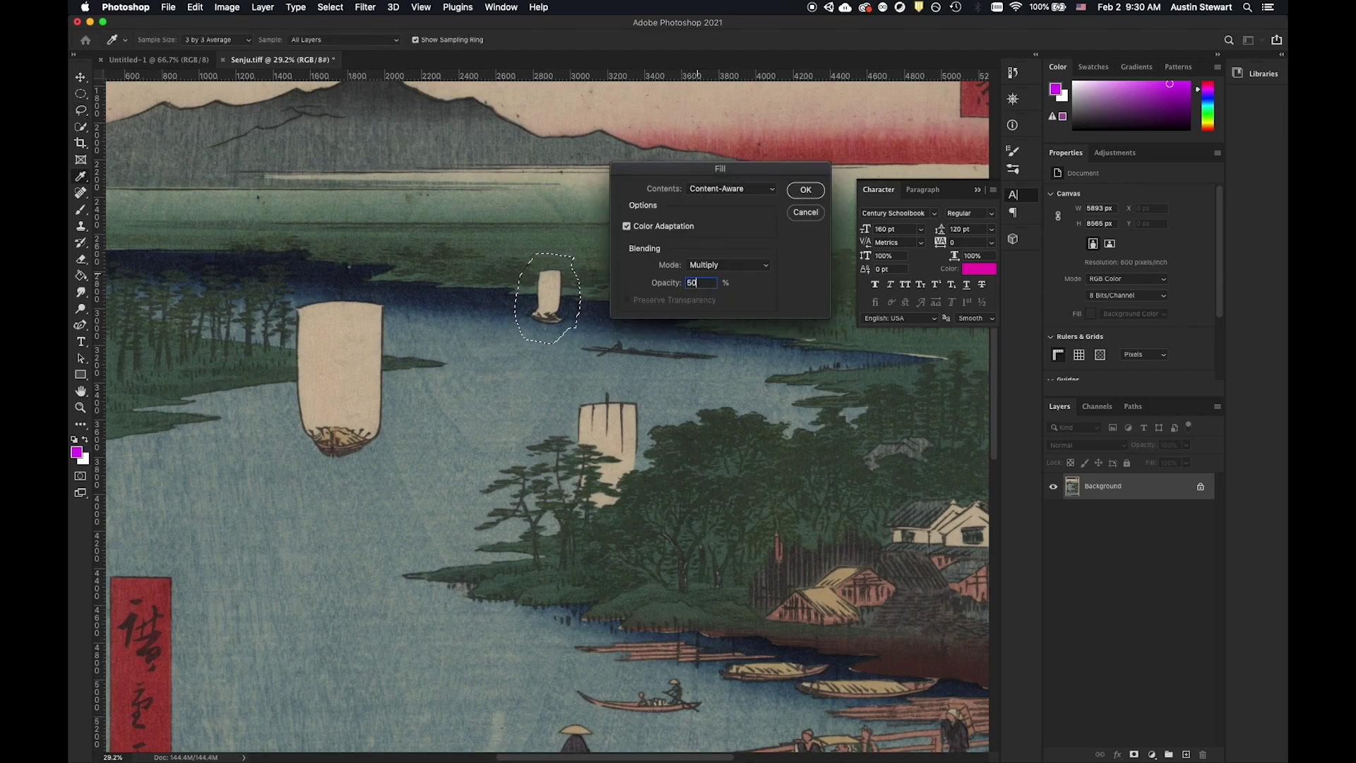
pyautogui.click(806, 191)
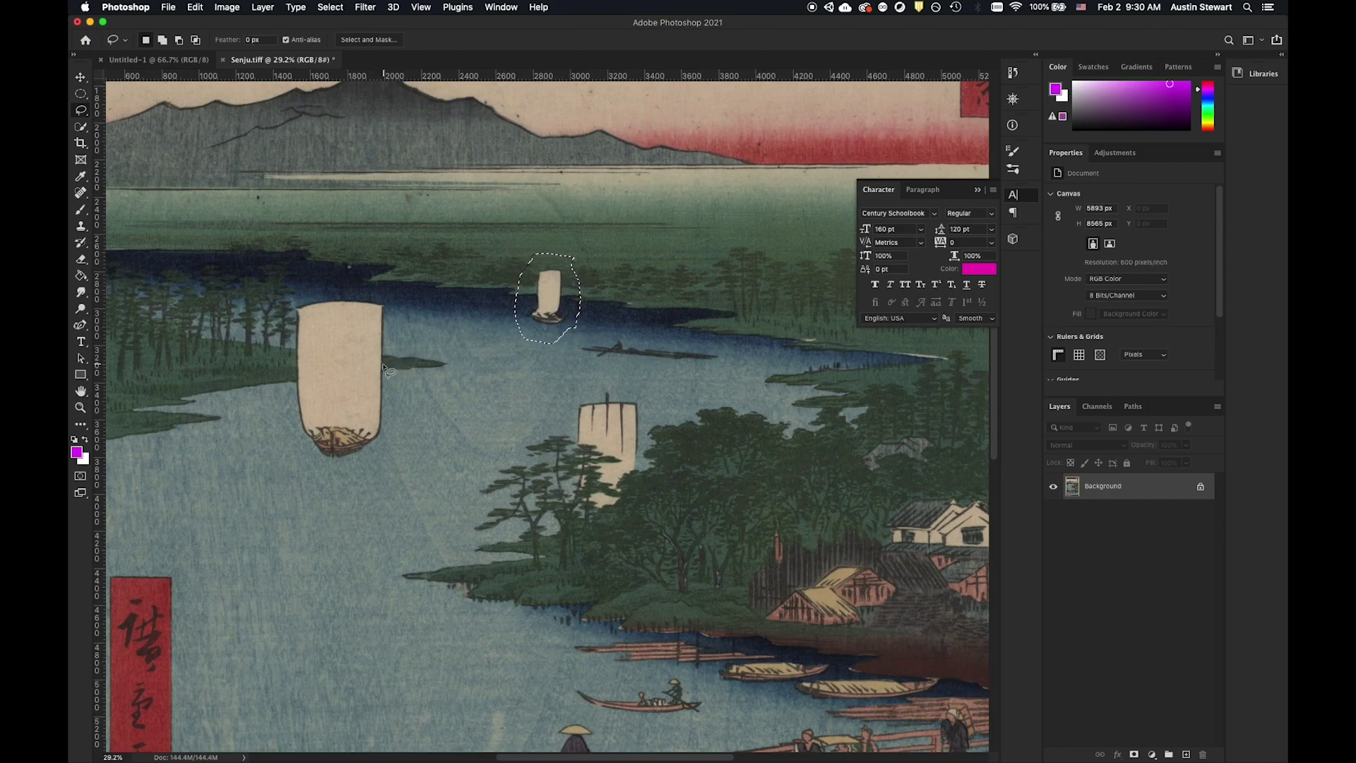
pyautogui.press('super+d')
# Lasso the rider and horse on the bridge, try a Content-Aware fill in Normal mode at 100% opacity, and undo it
pyautogui.scroll(-3, 419, 575)
pyautogui.scroll(-6, 418, 576)
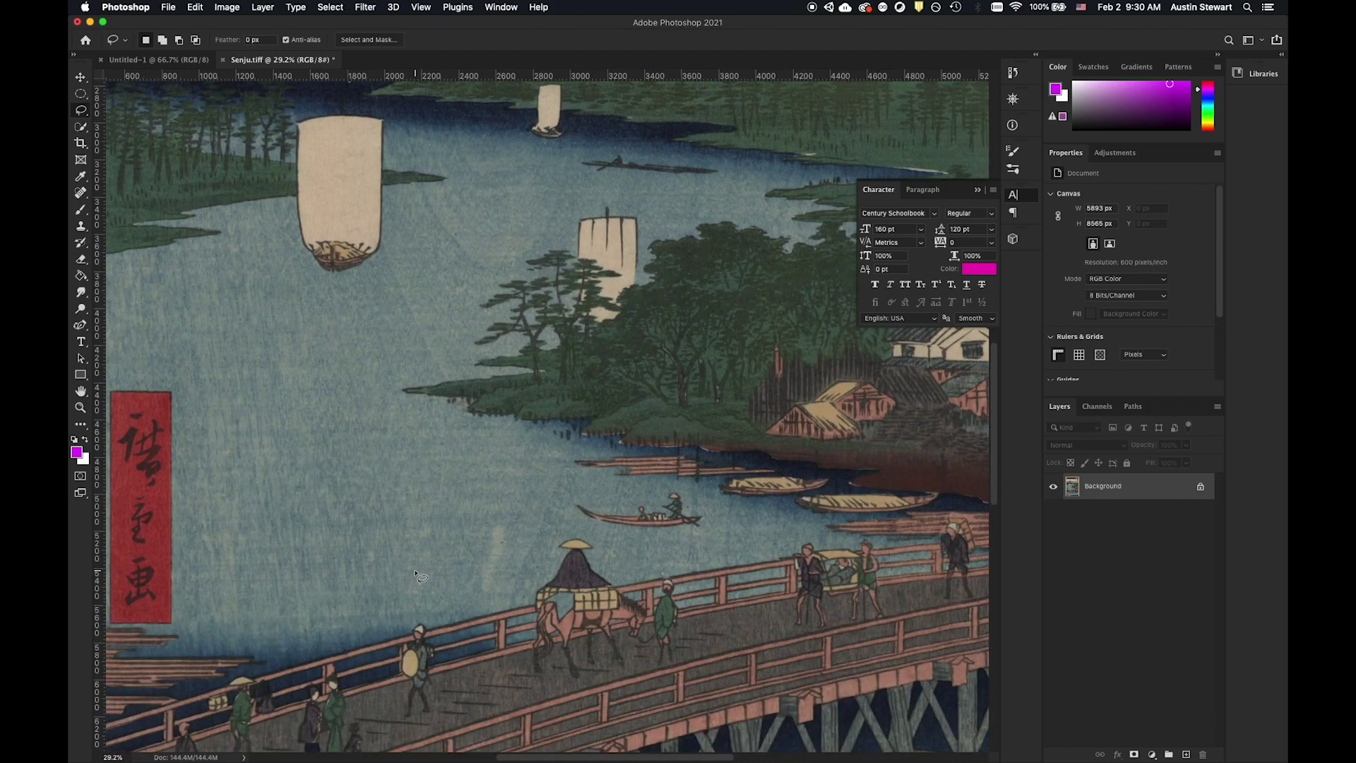
pyautogui.moveTo(561, 467)
pyautogui.mouseDown()
pyautogui.moveTo(527, 501)
pyautogui.moveTo(509, 556)
pyautogui.moveTo(542, 625)
pyautogui.moveTo(611, 609)
pyautogui.moveTo(646, 558)
pyautogui.moveTo(634, 505)
pyautogui.moveTo(590, 460)
pyautogui.moveTo(561, 468)
pyautogui.mouseUp()
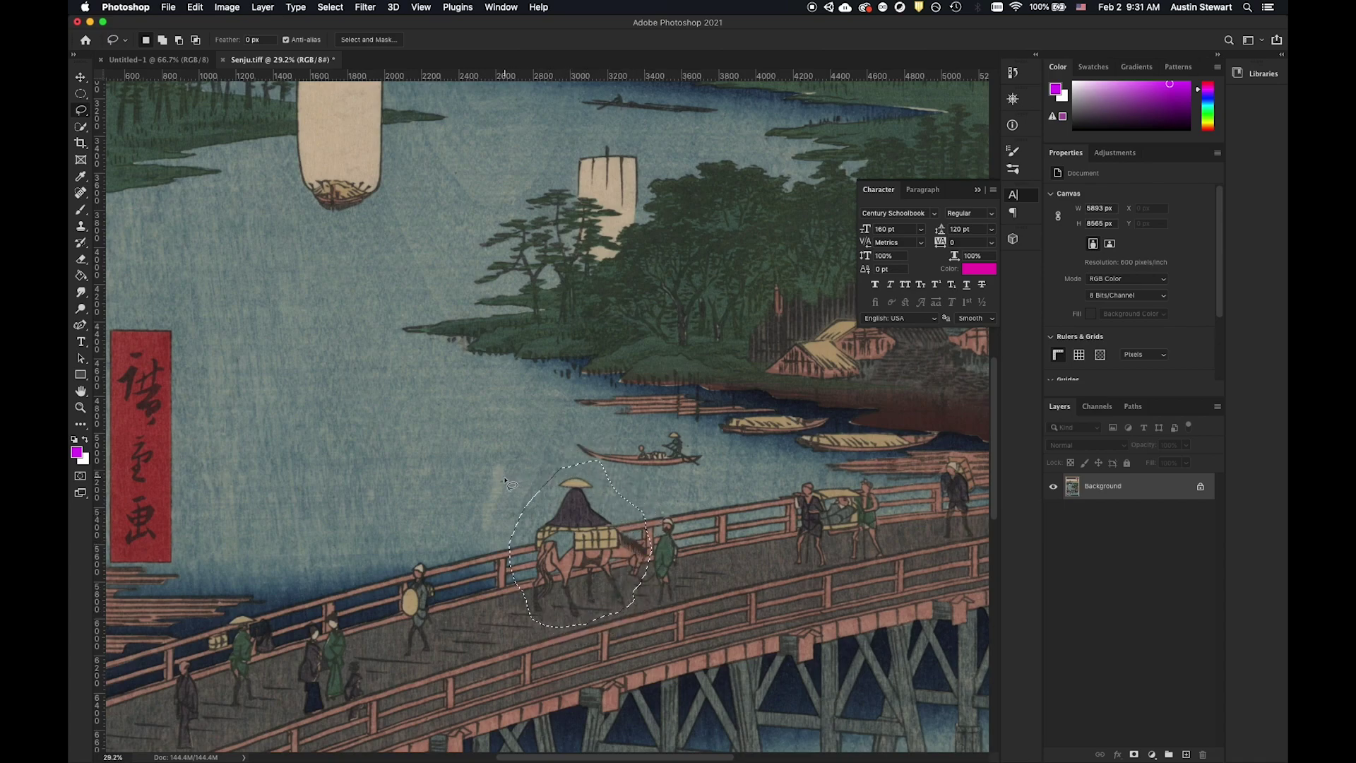
pyautogui.hotkey('shift', 'BackSpace')
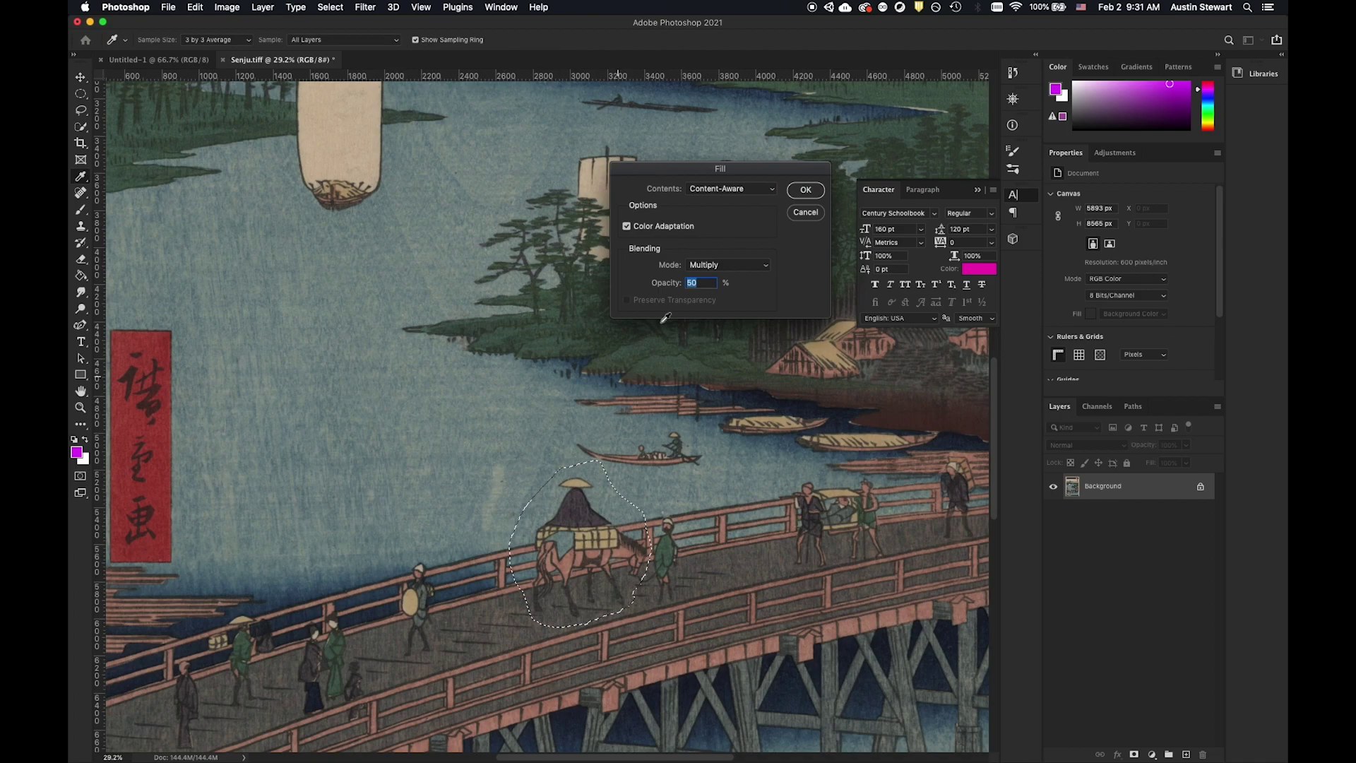
pyautogui.click(763, 264)
pyautogui.click(714, 206)
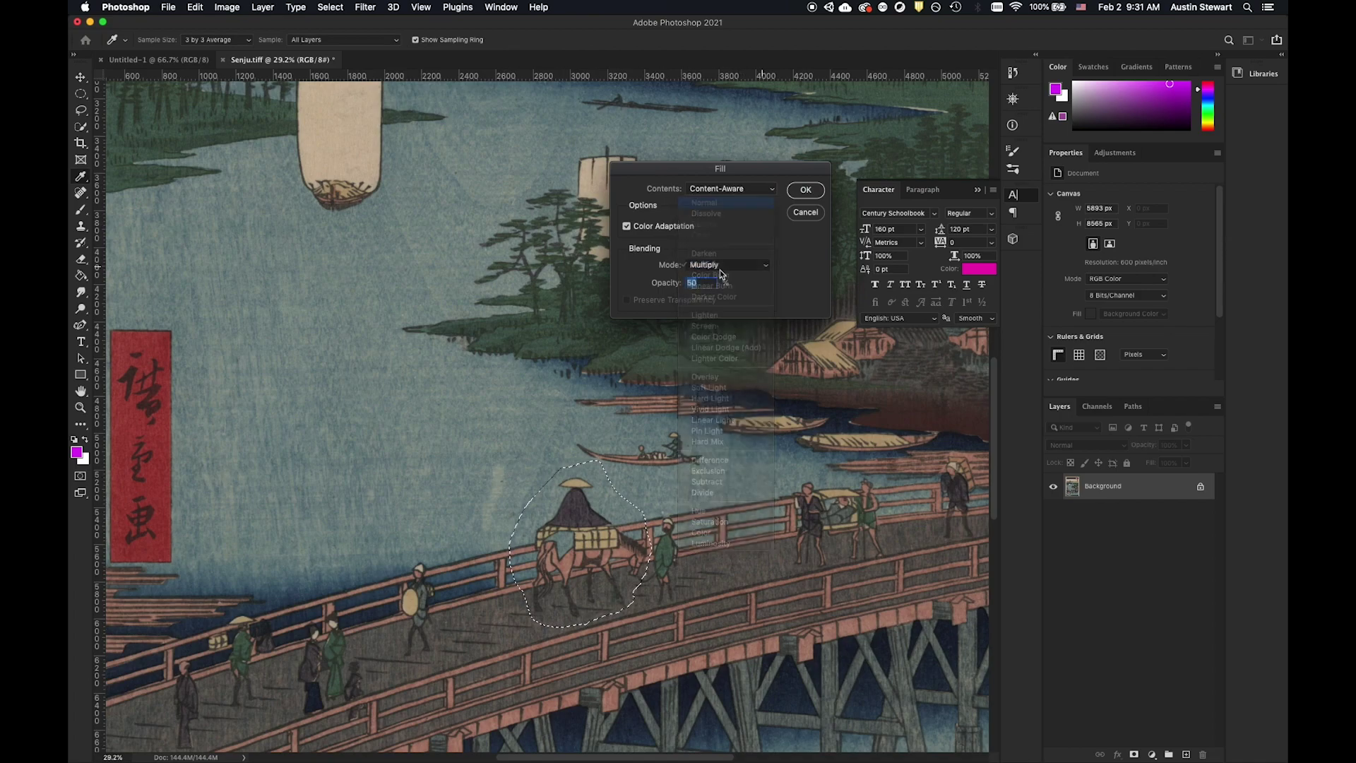
pyautogui.write('100')
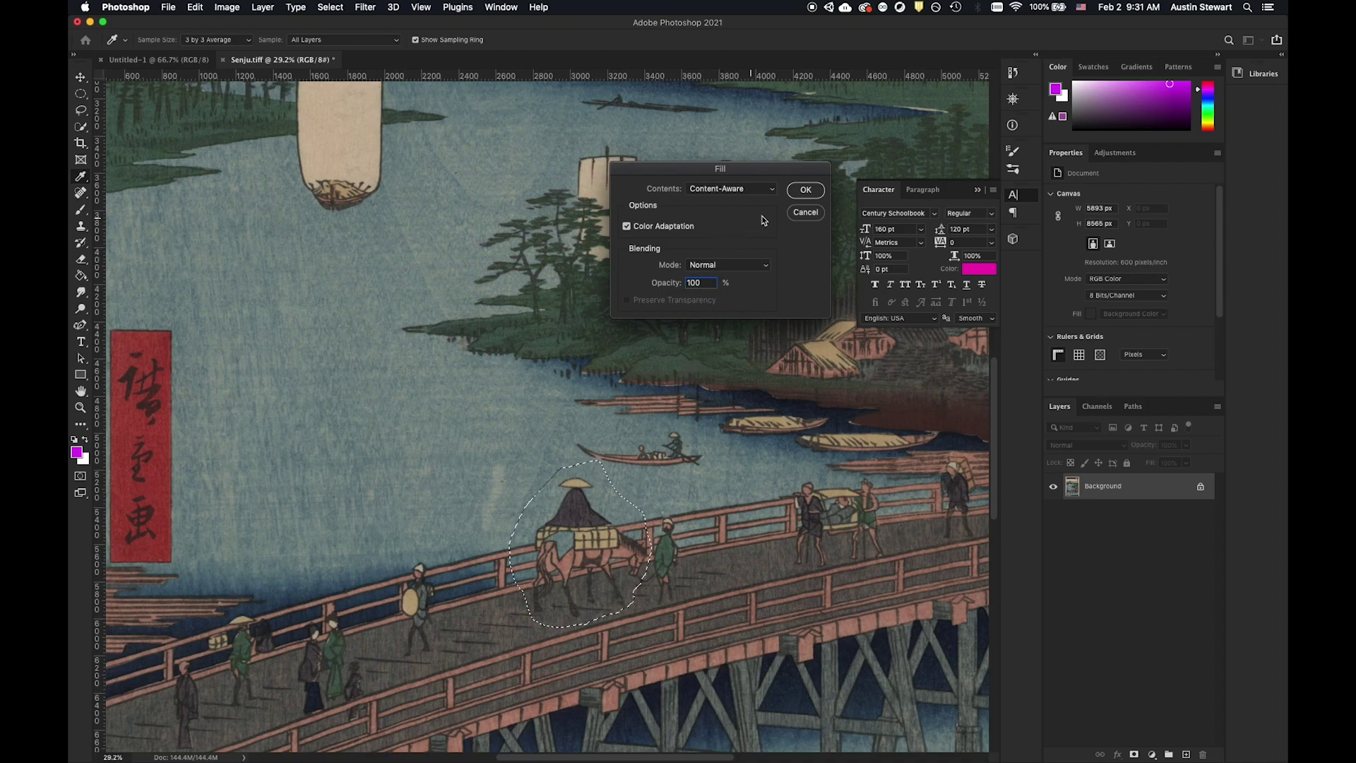
pyautogui.click(806, 190)
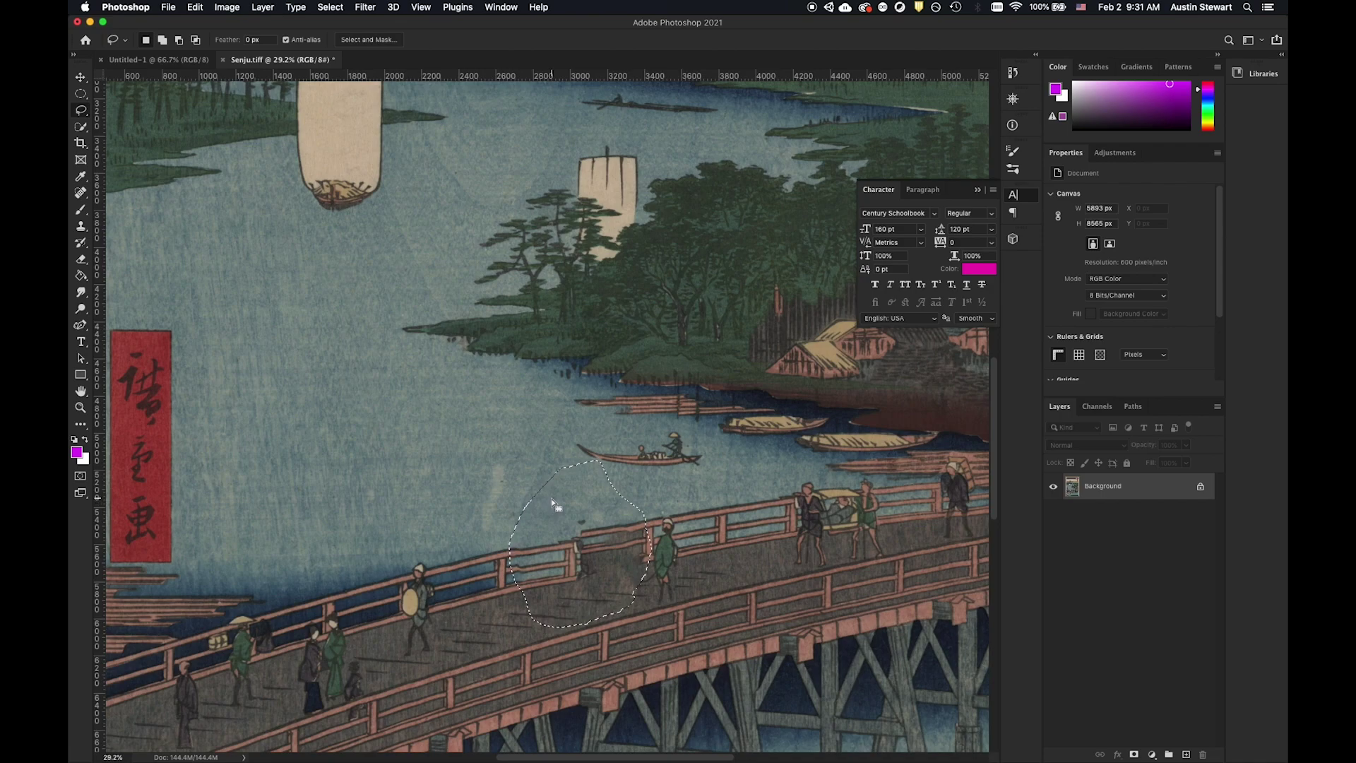
pyautogui.press('super+z')
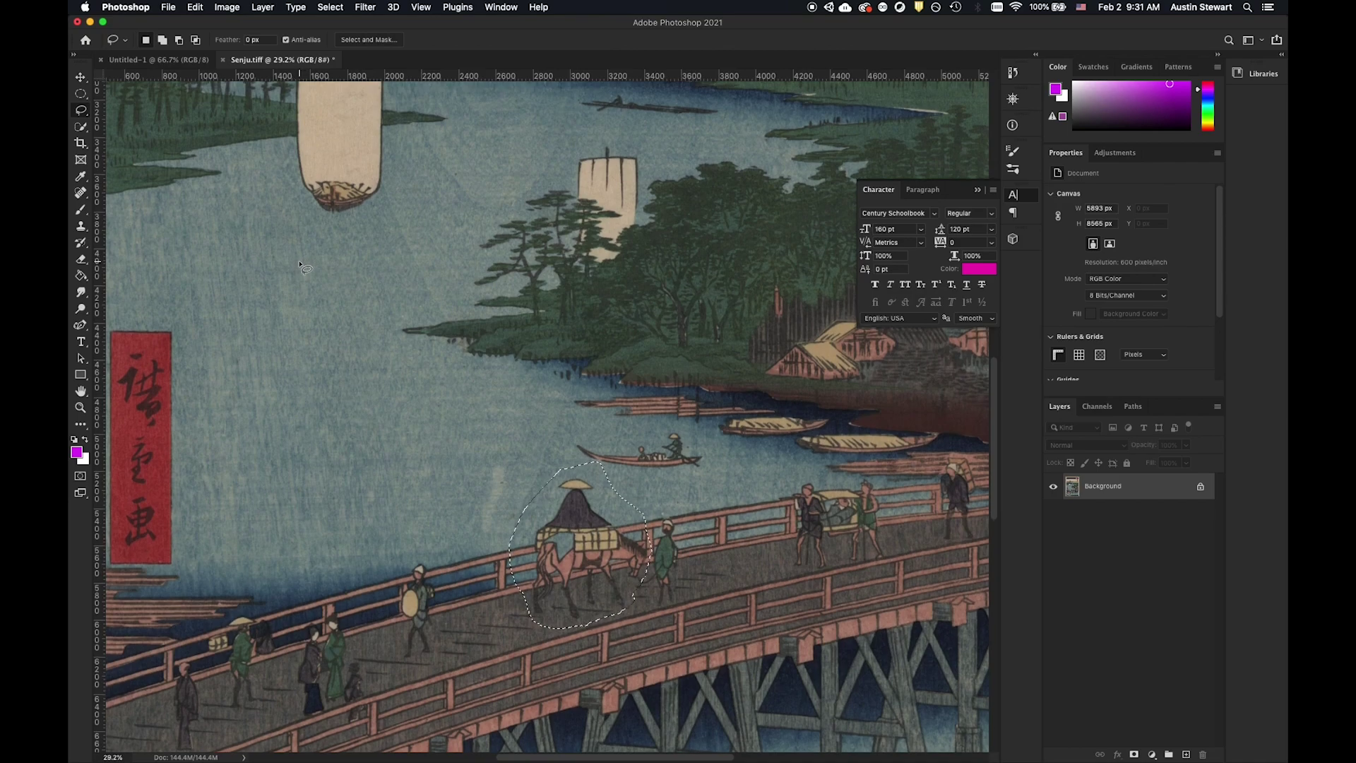
# Lasso loosely around the large sailboat and replace it with a Content-Aware fill in Normal mode at 100% opacity
pyautogui.scroll(5, 304, 267)
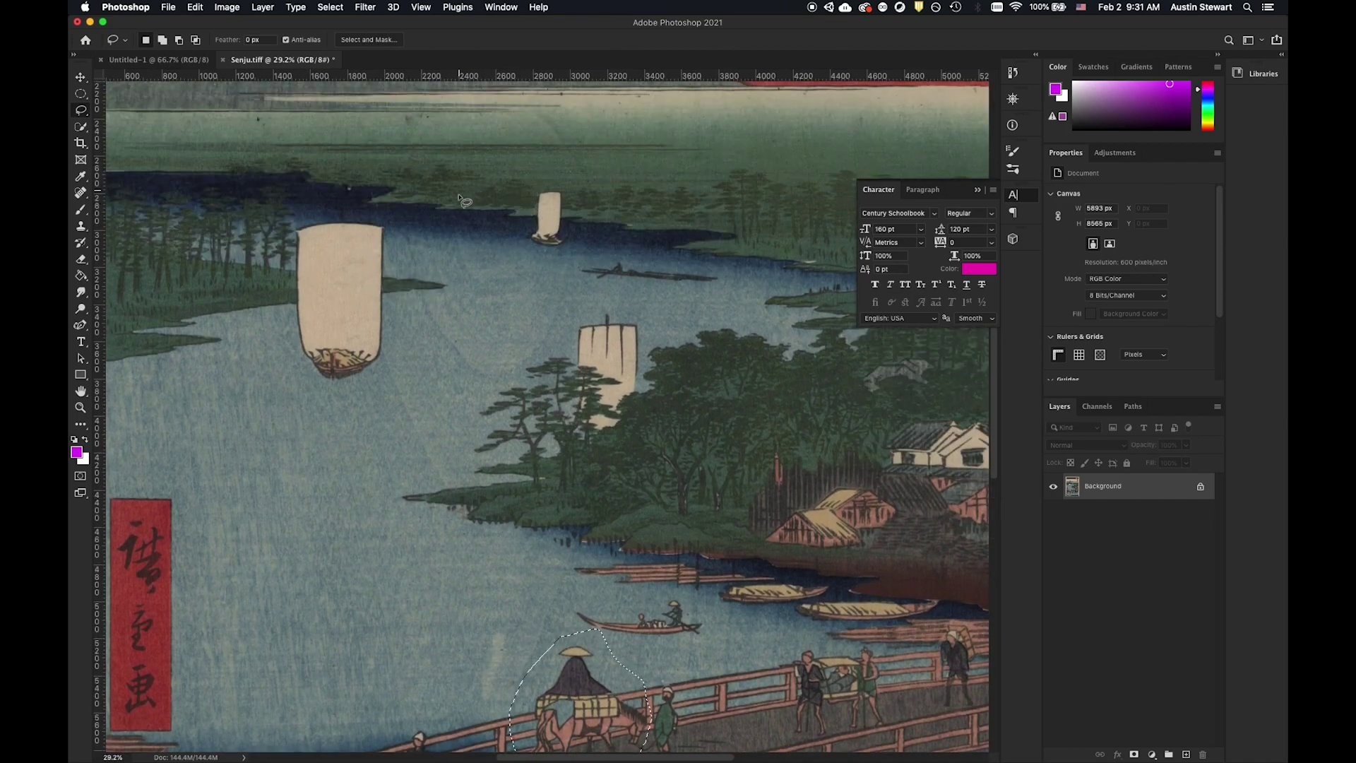
pyautogui.click(282, 224)
pyautogui.hotkey('shift', 'BackSpace')
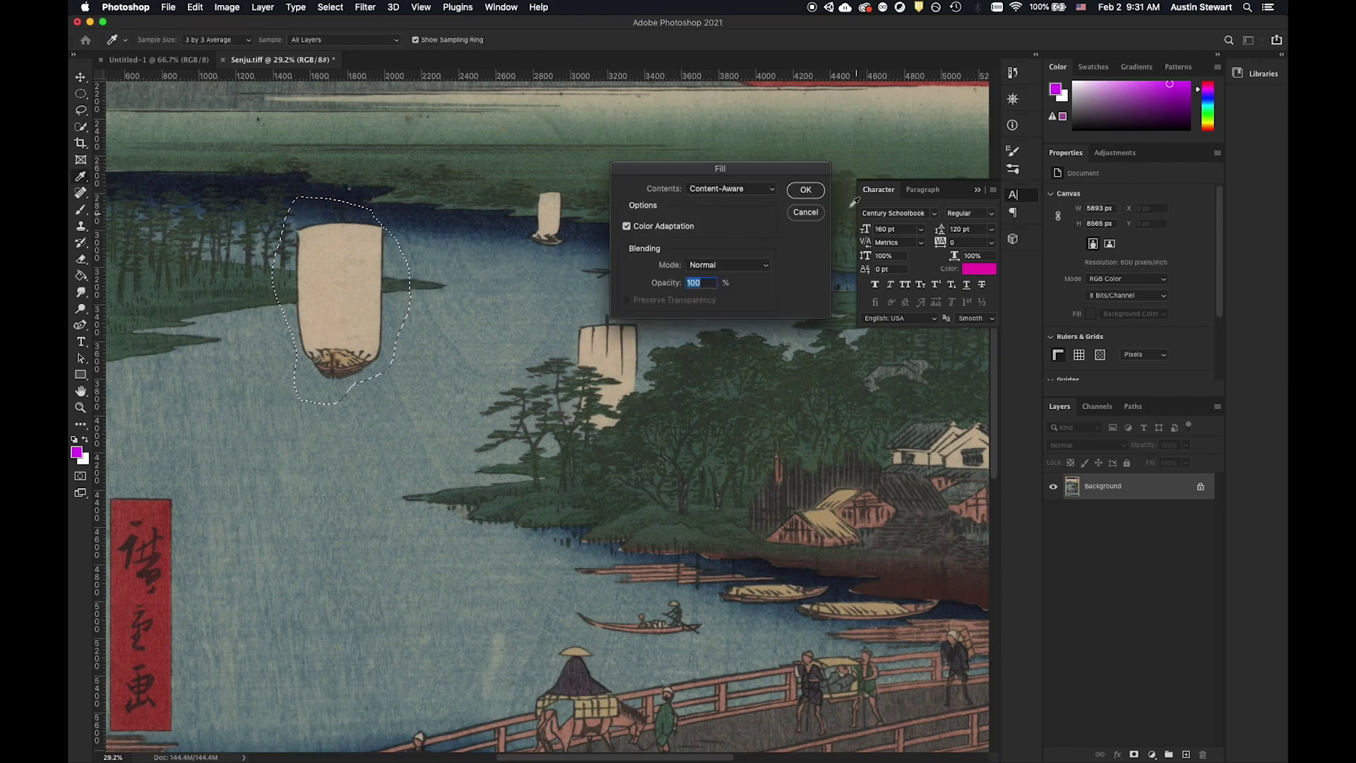
pyautogui.click(815, 190)
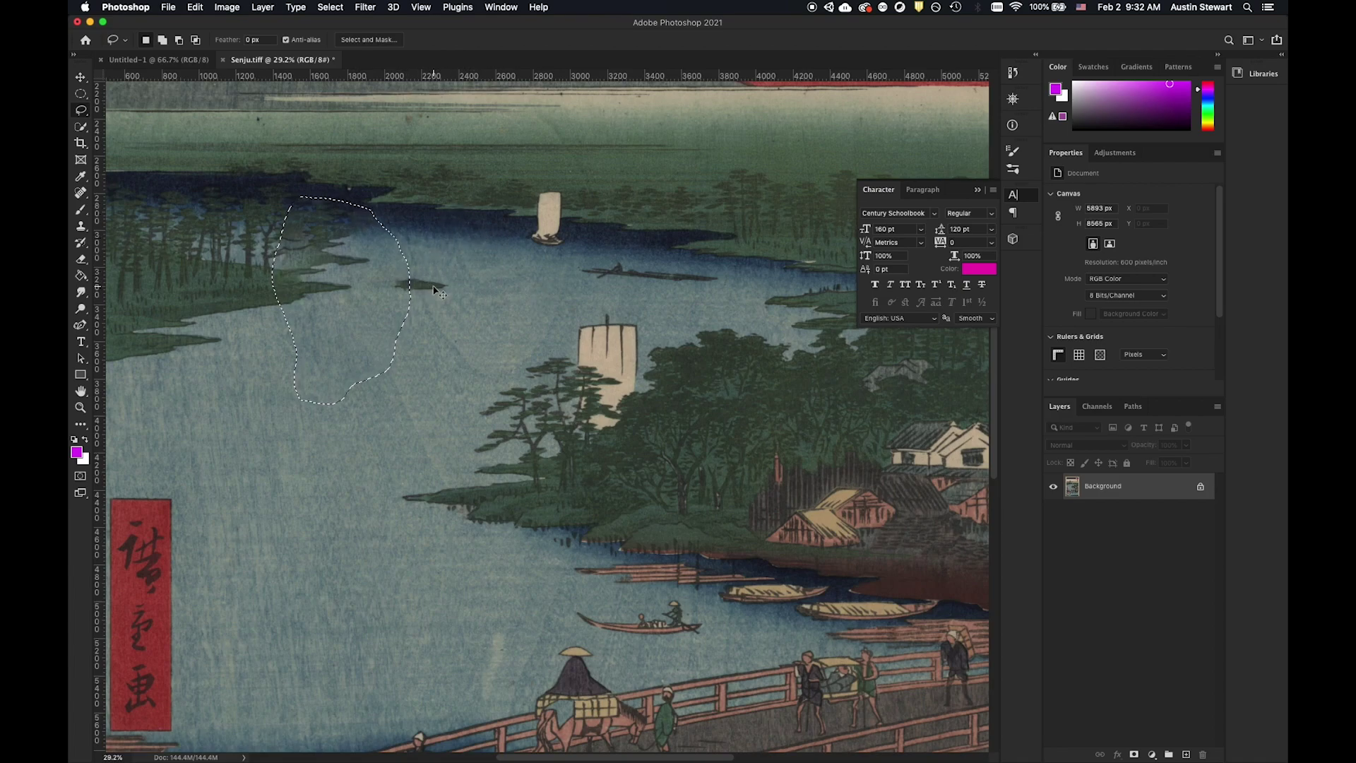
# Undo the Content-Aware fill on the large sailboat
pyautogui.press('super+v')
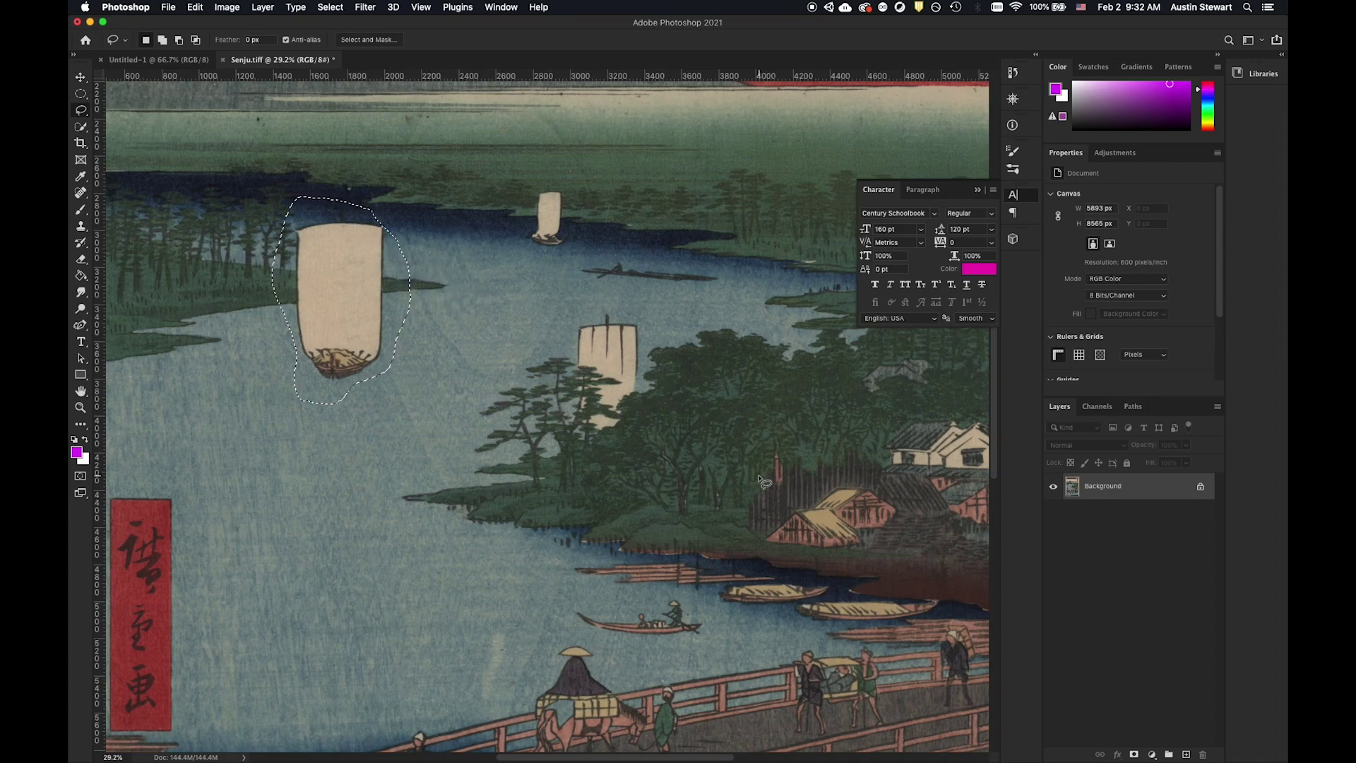
pyautogui.scroll(-5, 748, 462)
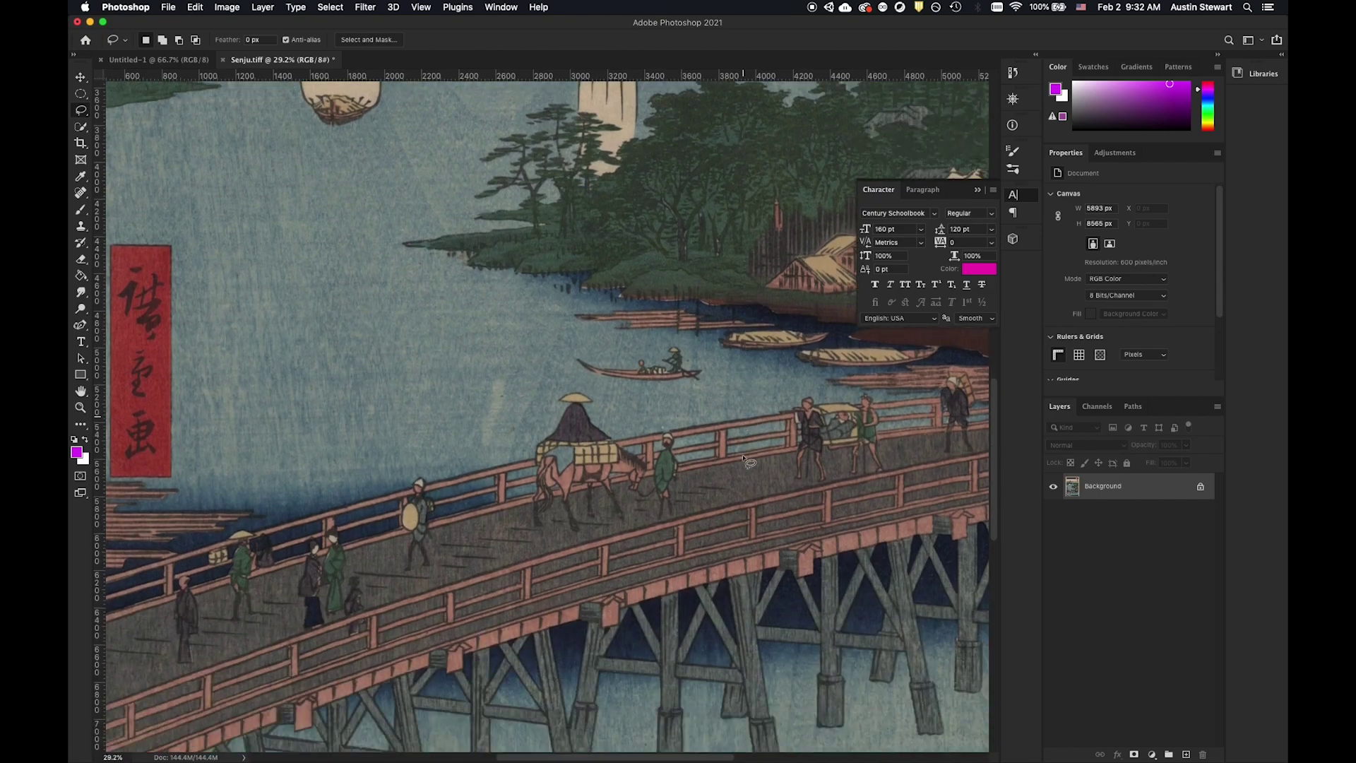
pyautogui.scroll(-3, 749, 462)
pyautogui.scroll(-2, 749, 462)
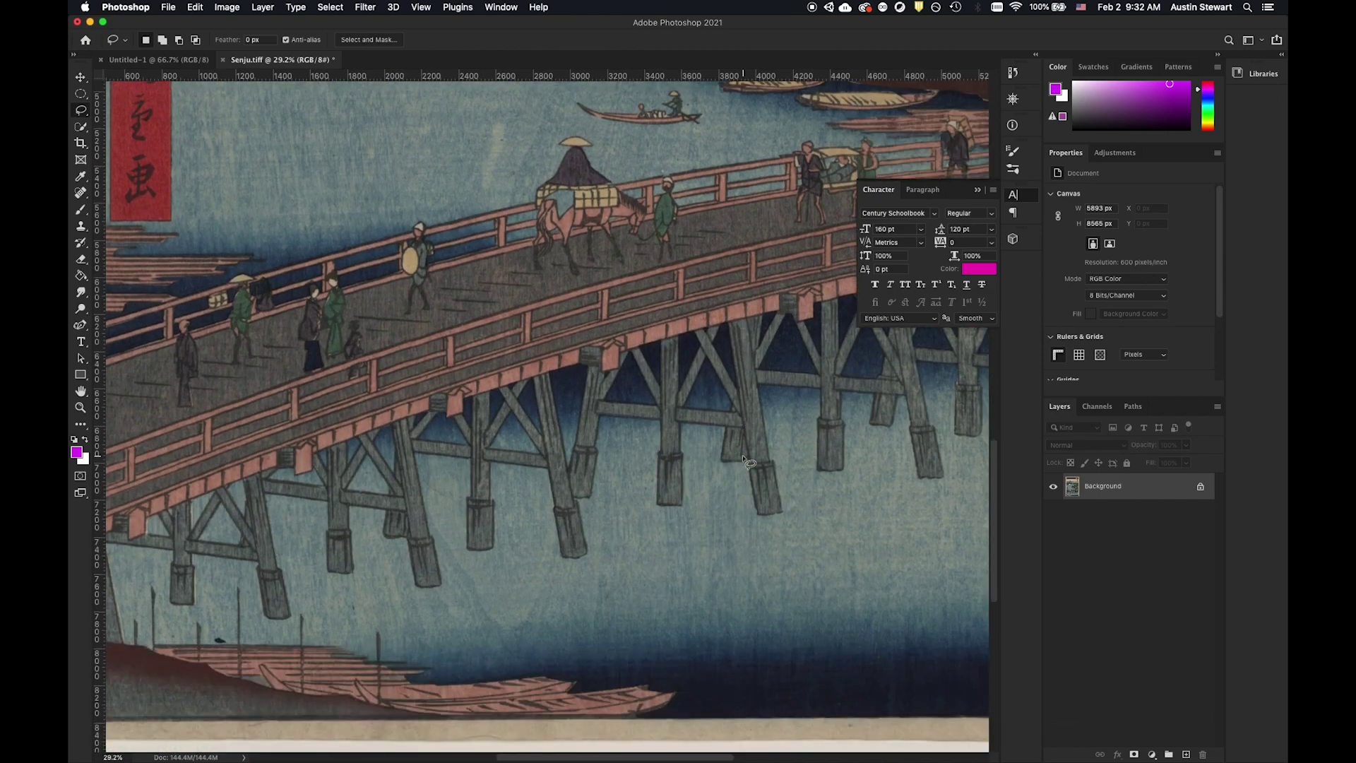
pyautogui.scroll(6, 749, 463)
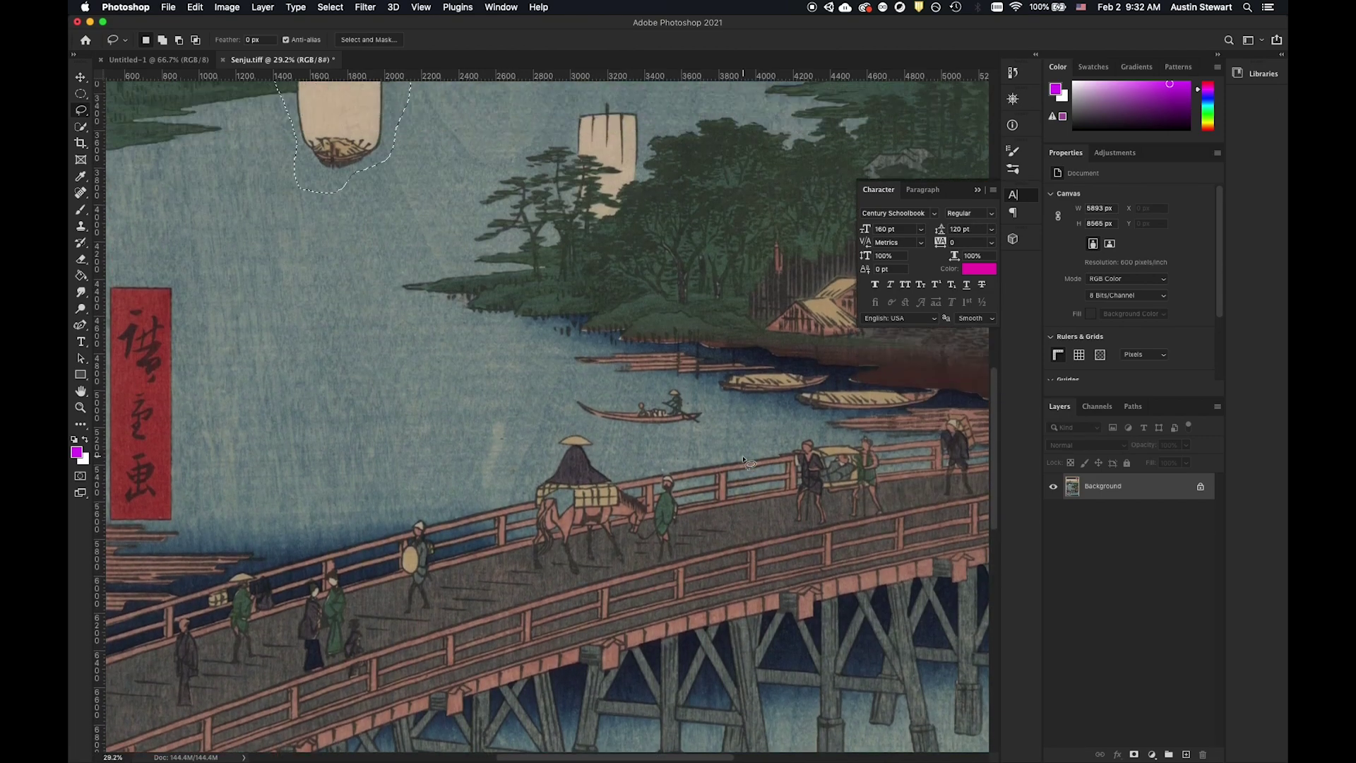
pyautogui.scroll(1, 748, 463)
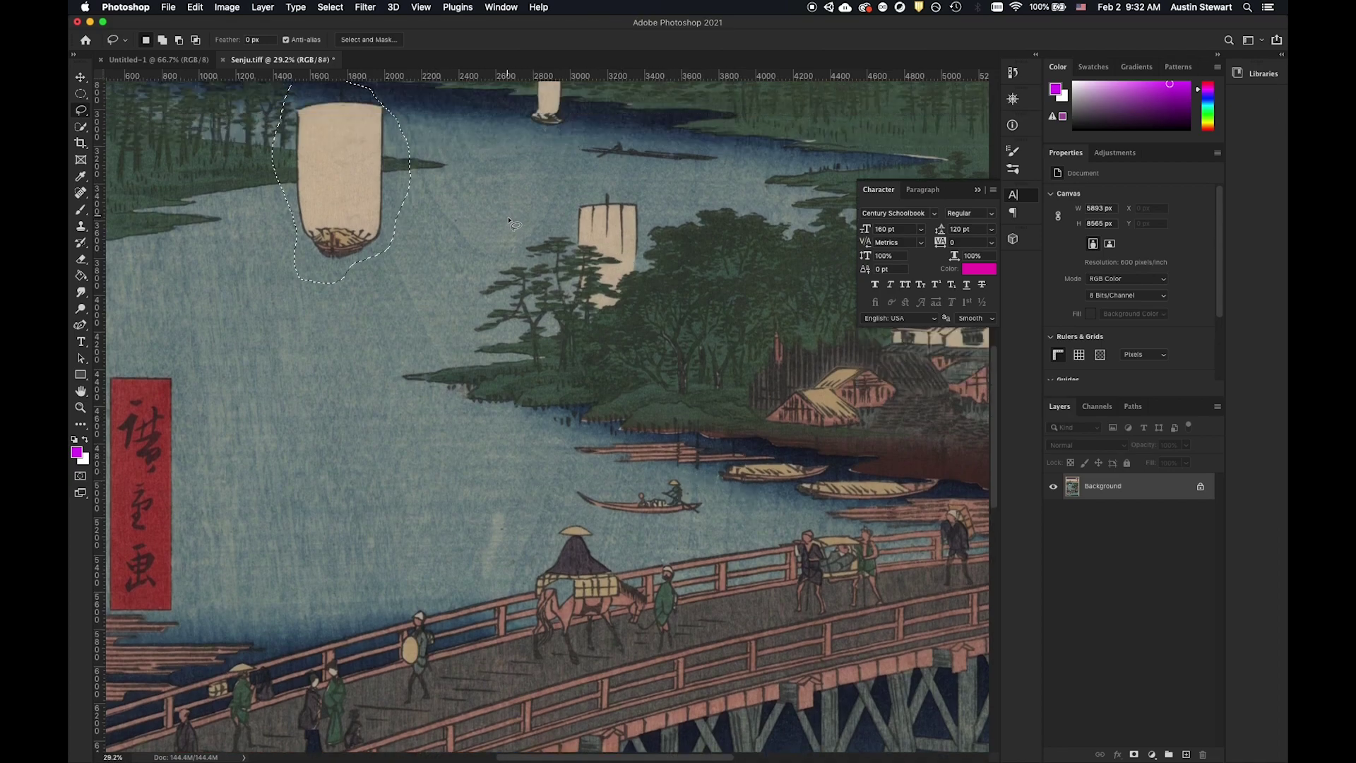
pyautogui.scroll(4, 613, 366)
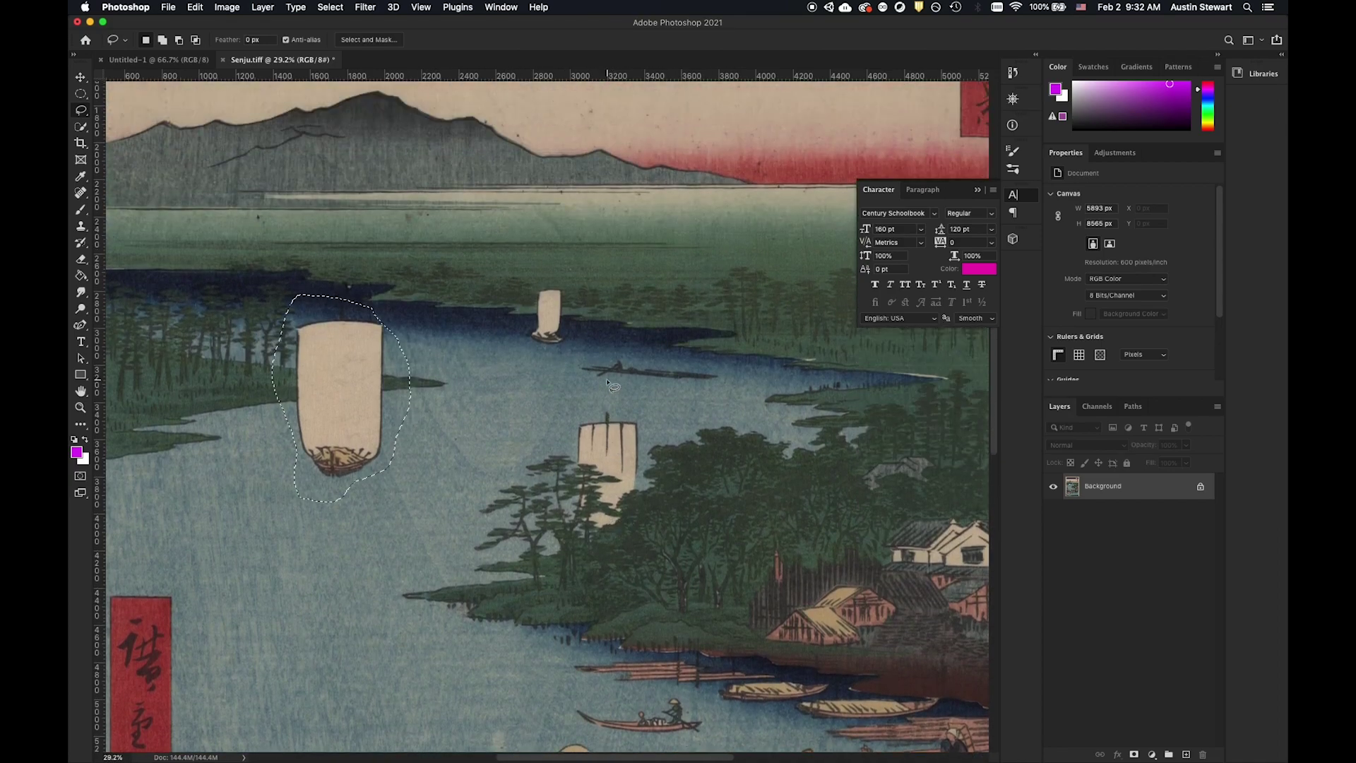
# Lasso the thatched huts on the shore, try a Content-Aware fill in Normal mode at 100% opacity, and undo it
pyautogui.click(795, 594)
pyautogui.moveTo(795, 595); pyautogui.dragTo(764, 621)
pyautogui.hotkey('shift', 'BackSpace')
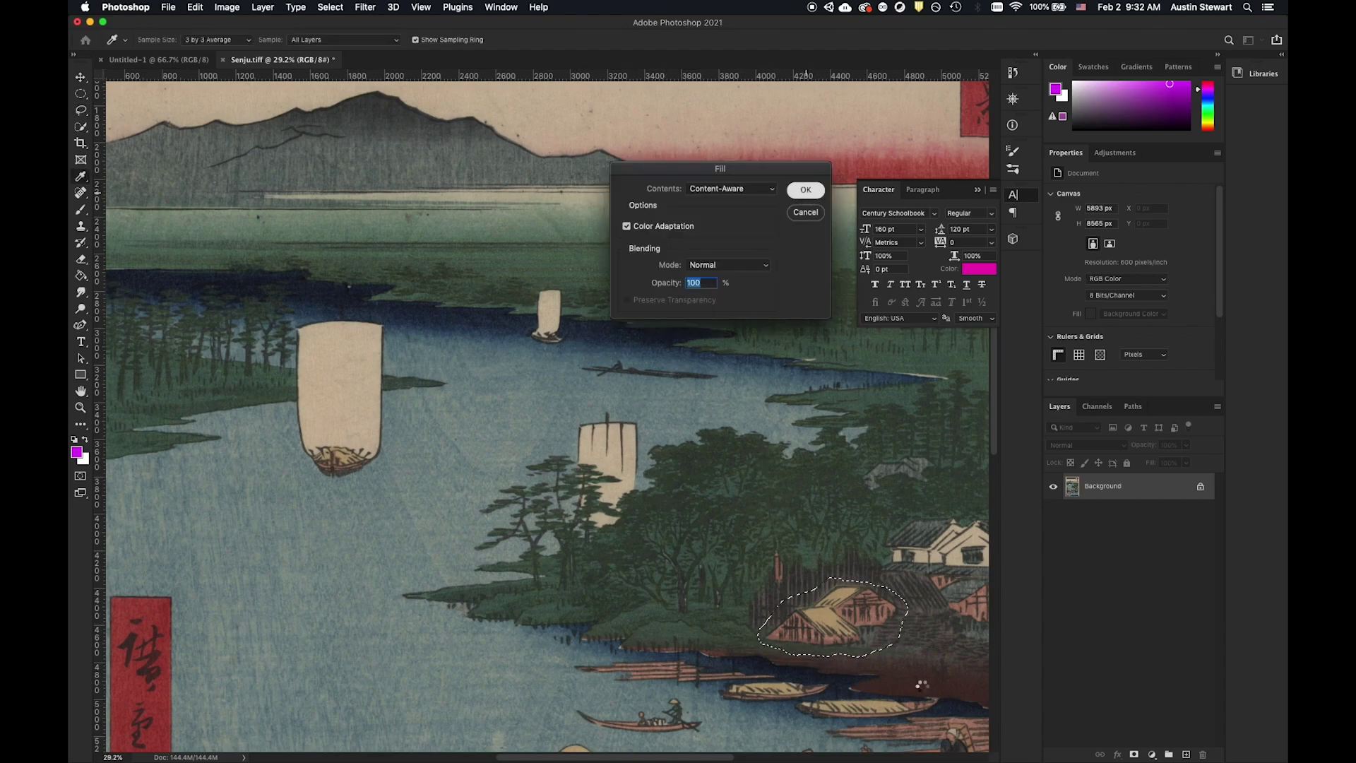
pyautogui.press('Return')
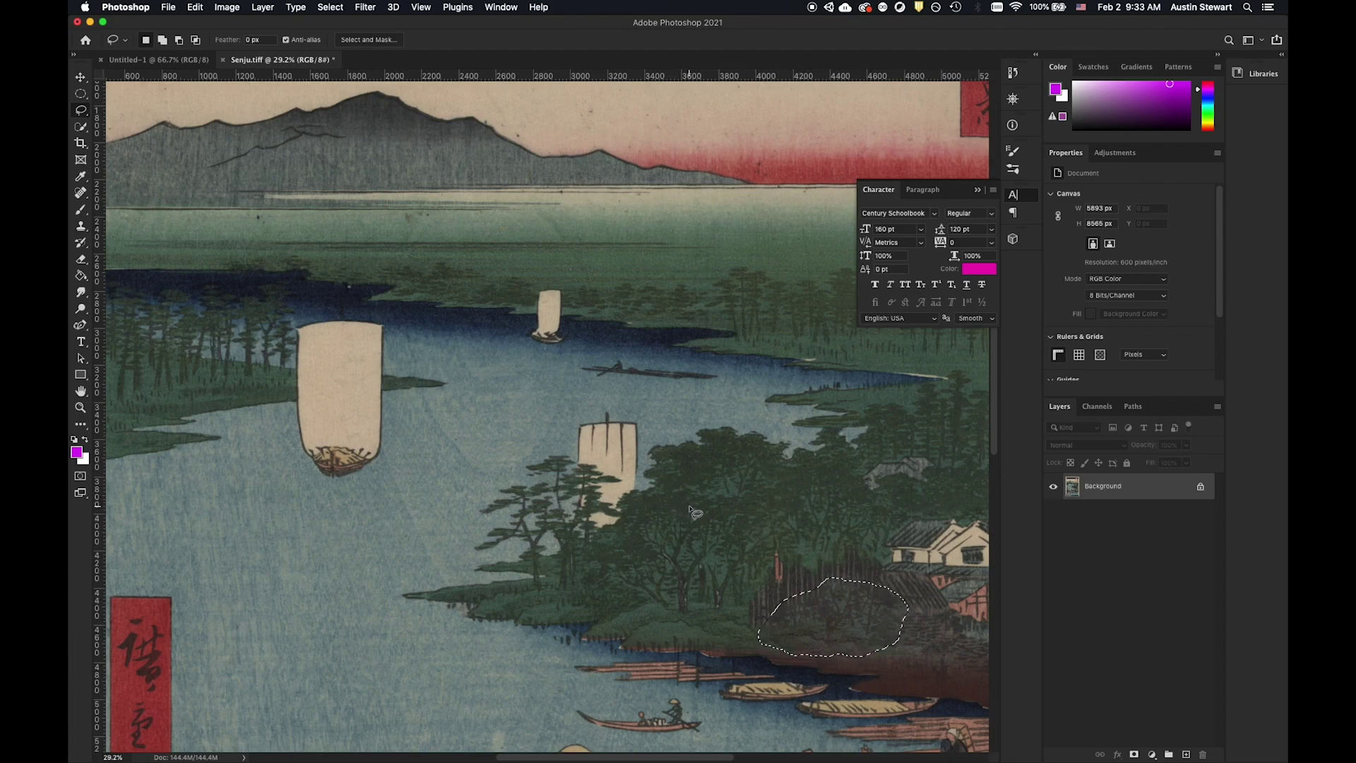
pyautogui.press('super+z')
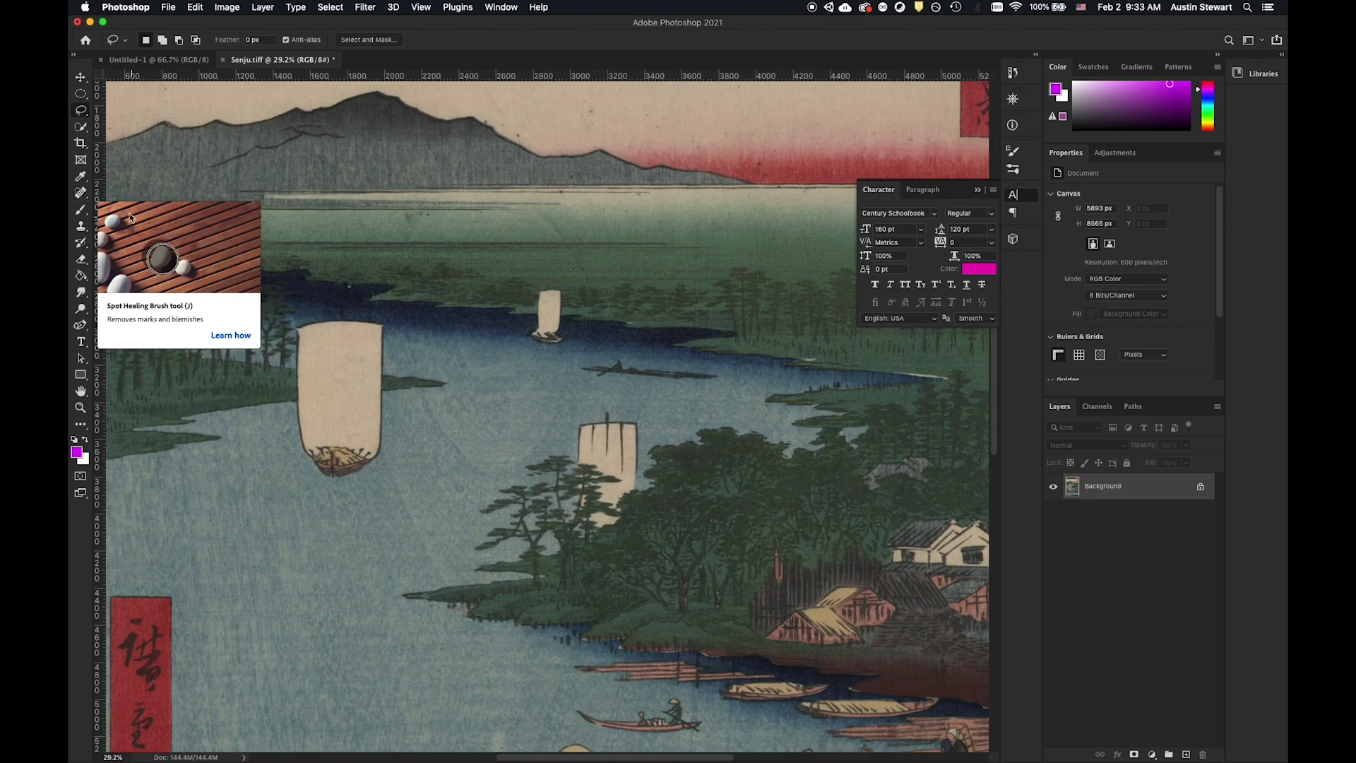
# Choose the Spot Healing Brush and check its brush size and hardness settings
pyautogui.click(80, 194)
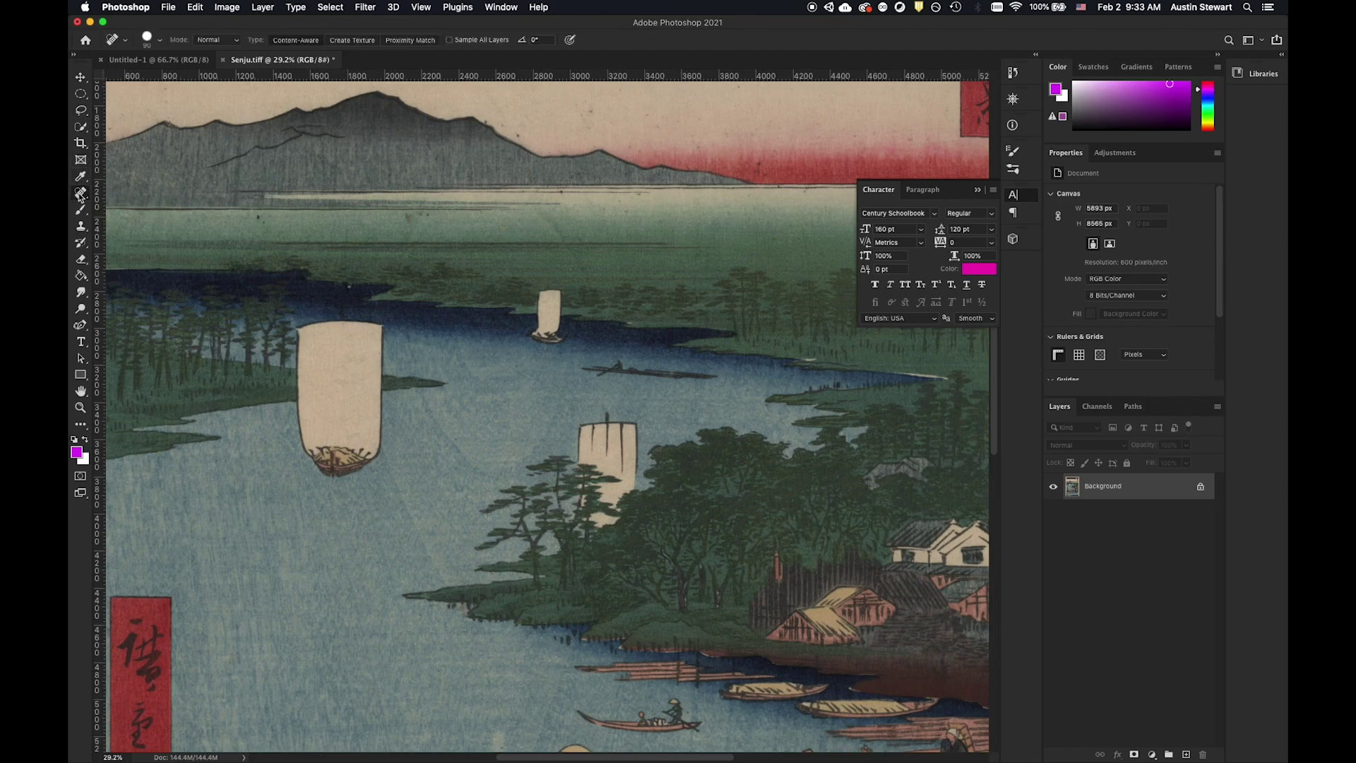
pyautogui.rightClick(80, 194)
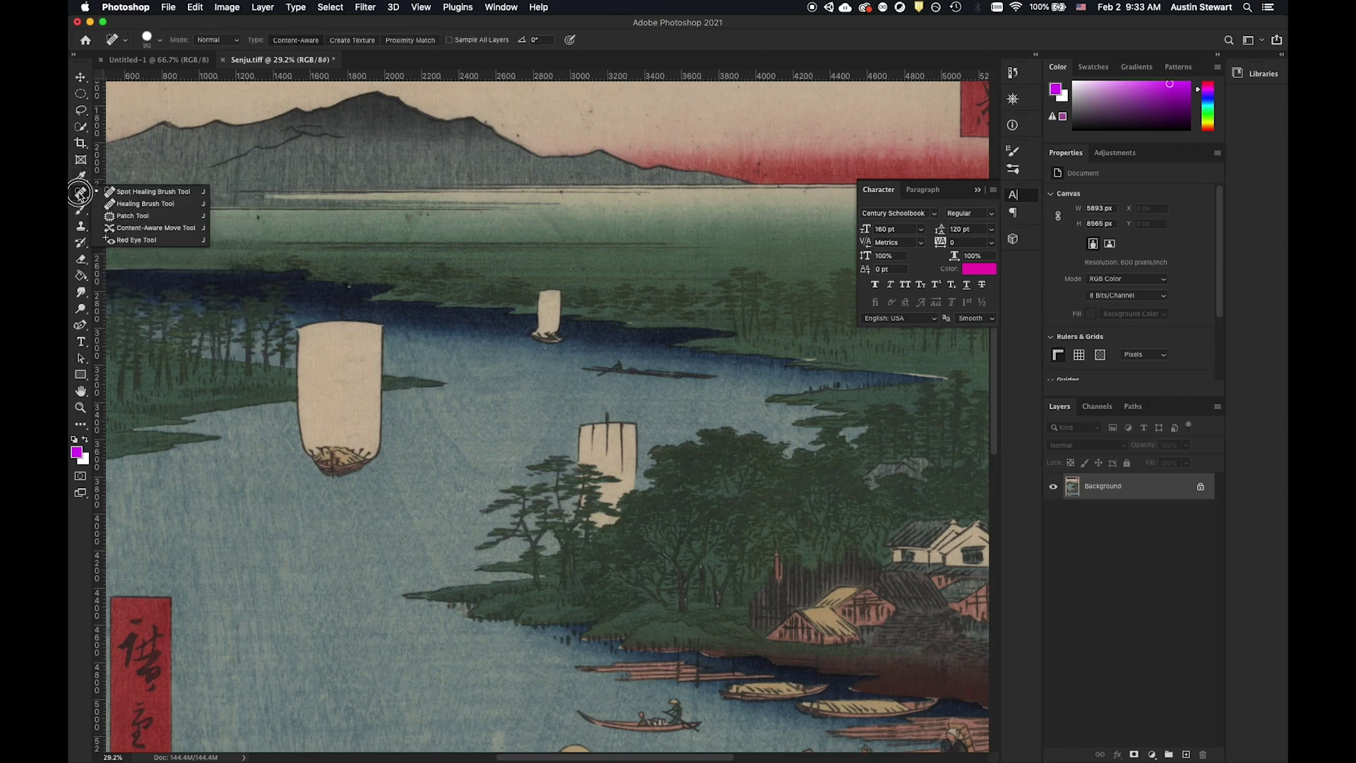
pyautogui.click(141, 192)
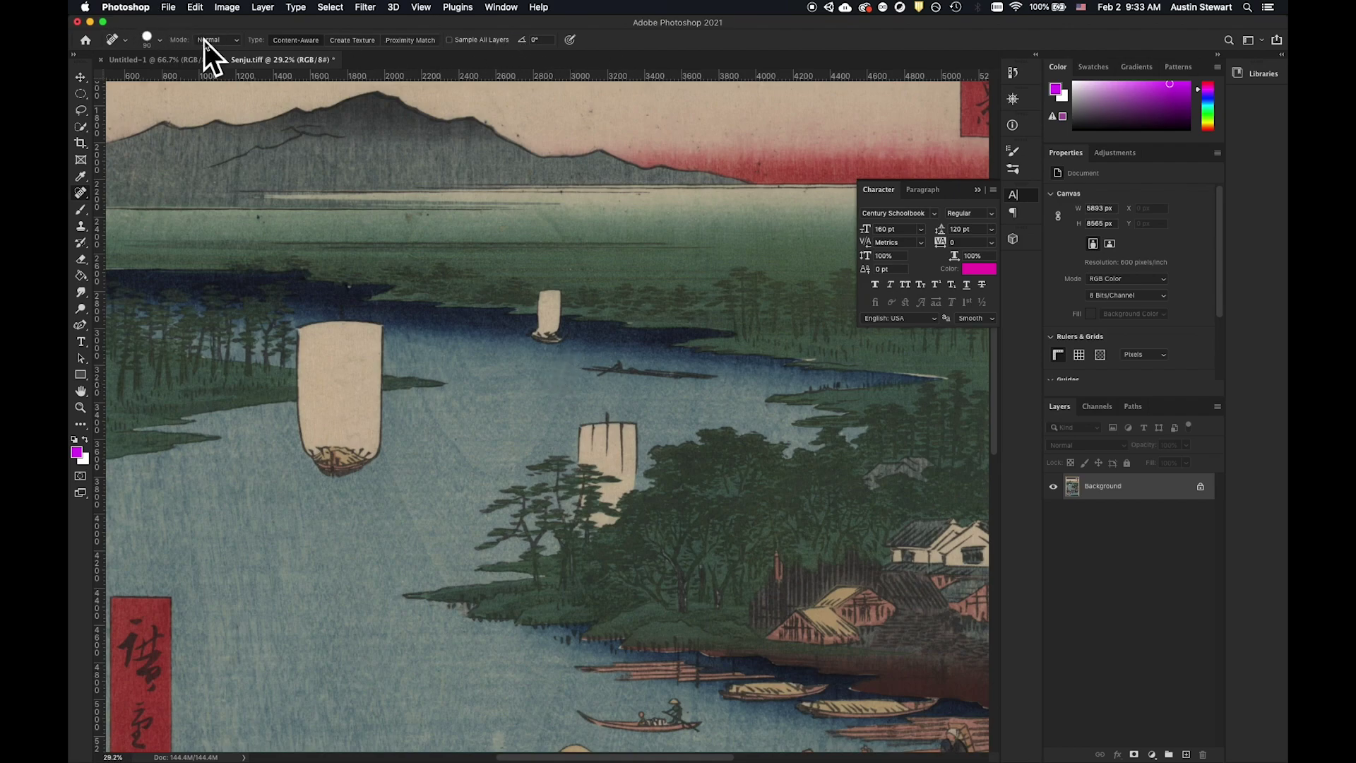
pyautogui.click(159, 41)
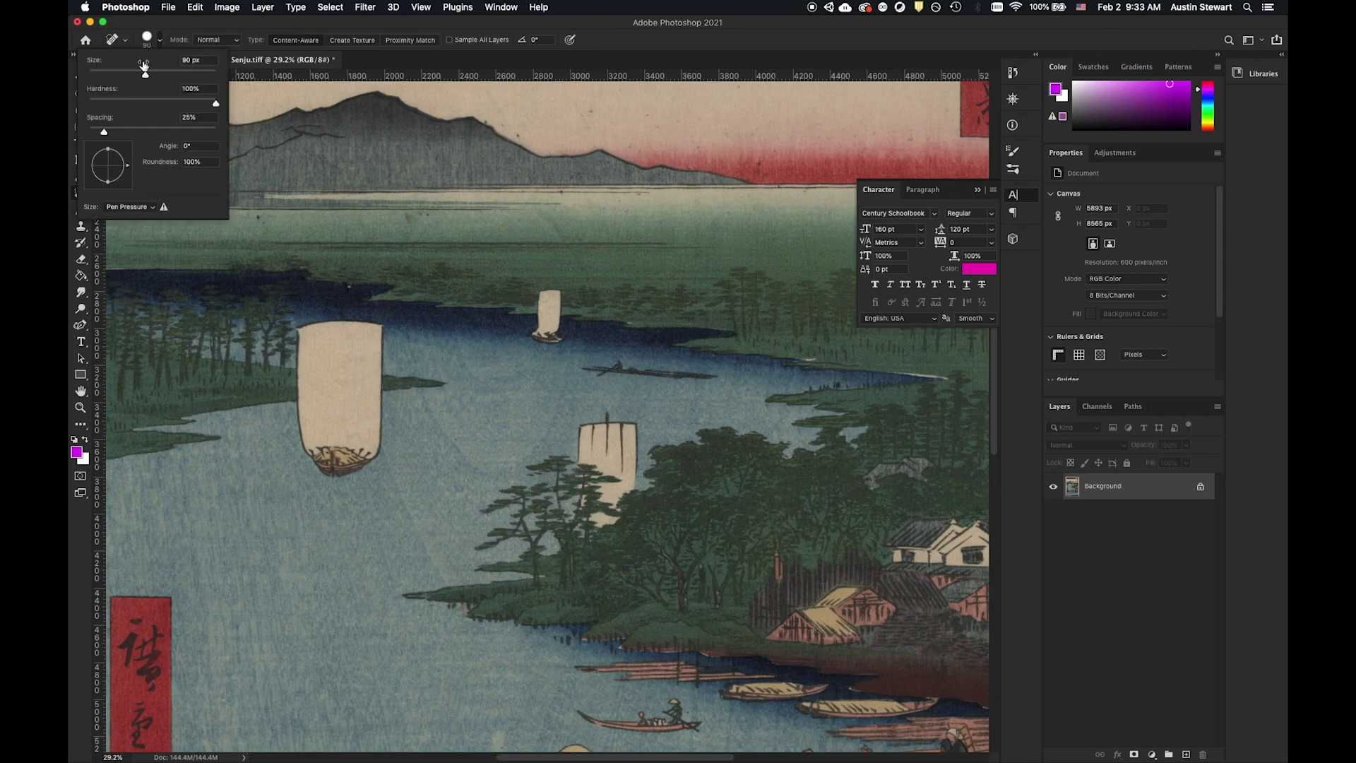
pyautogui.click(166, 26)
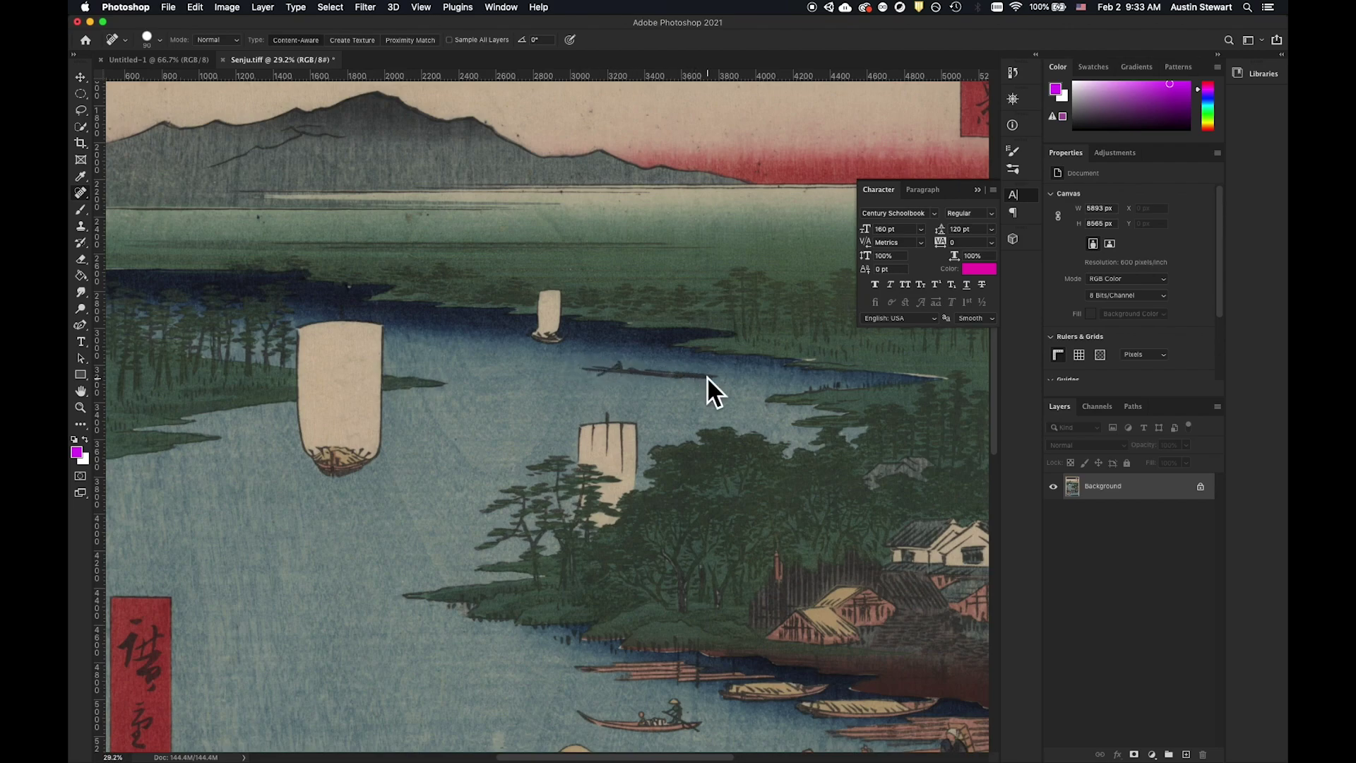
# Try painting out the long, low boat on the river with a 90 px Spot Healing Brush and undo the stroke
pyautogui.click(578, 366)
pyautogui.moveTo(577, 366); pyautogui.dragTo(717, 380)
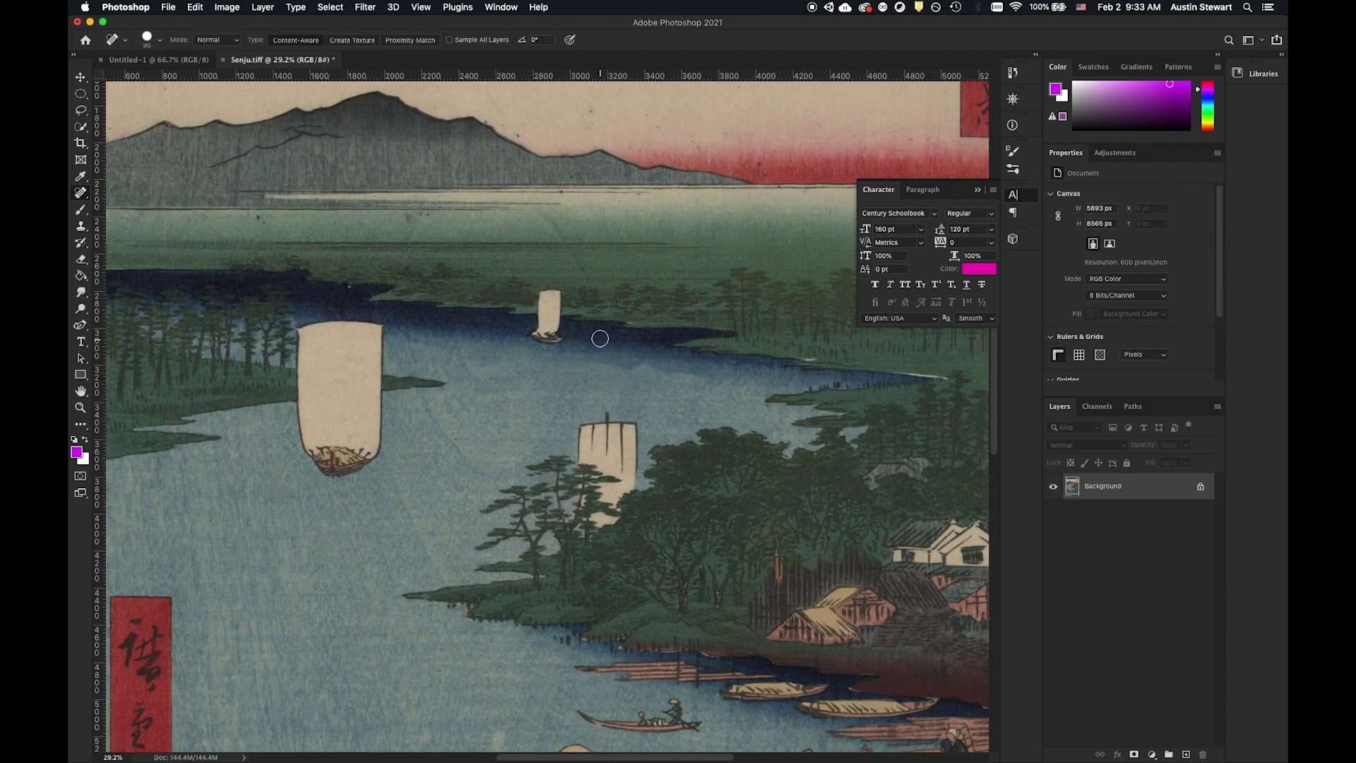
pyautogui.press('super+z')
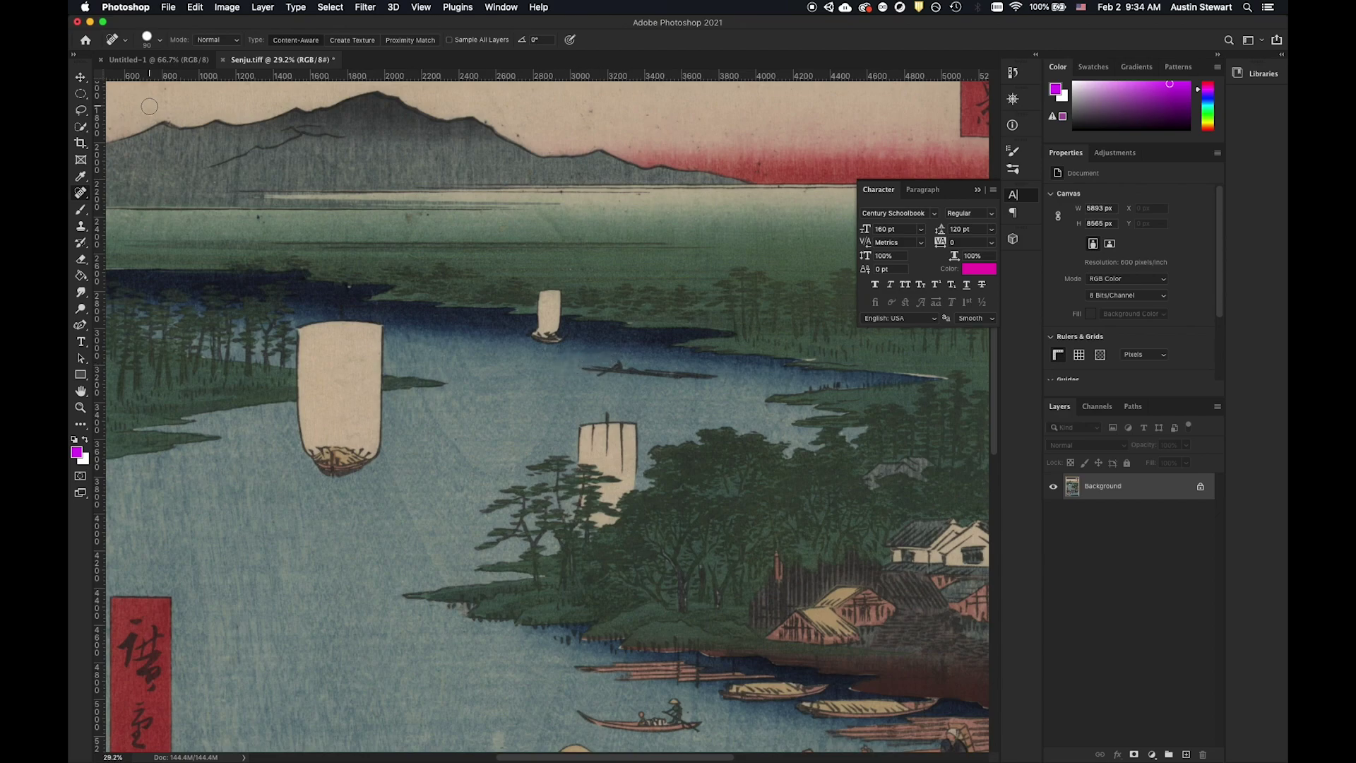
# Try healing the long, low boat with the Spot Healing Brush enlarged to 172 px, and undo the stroke
pyautogui.click(159, 41)
pyautogui.moveTo(152, 76); pyautogui.dragTo(165, 78)
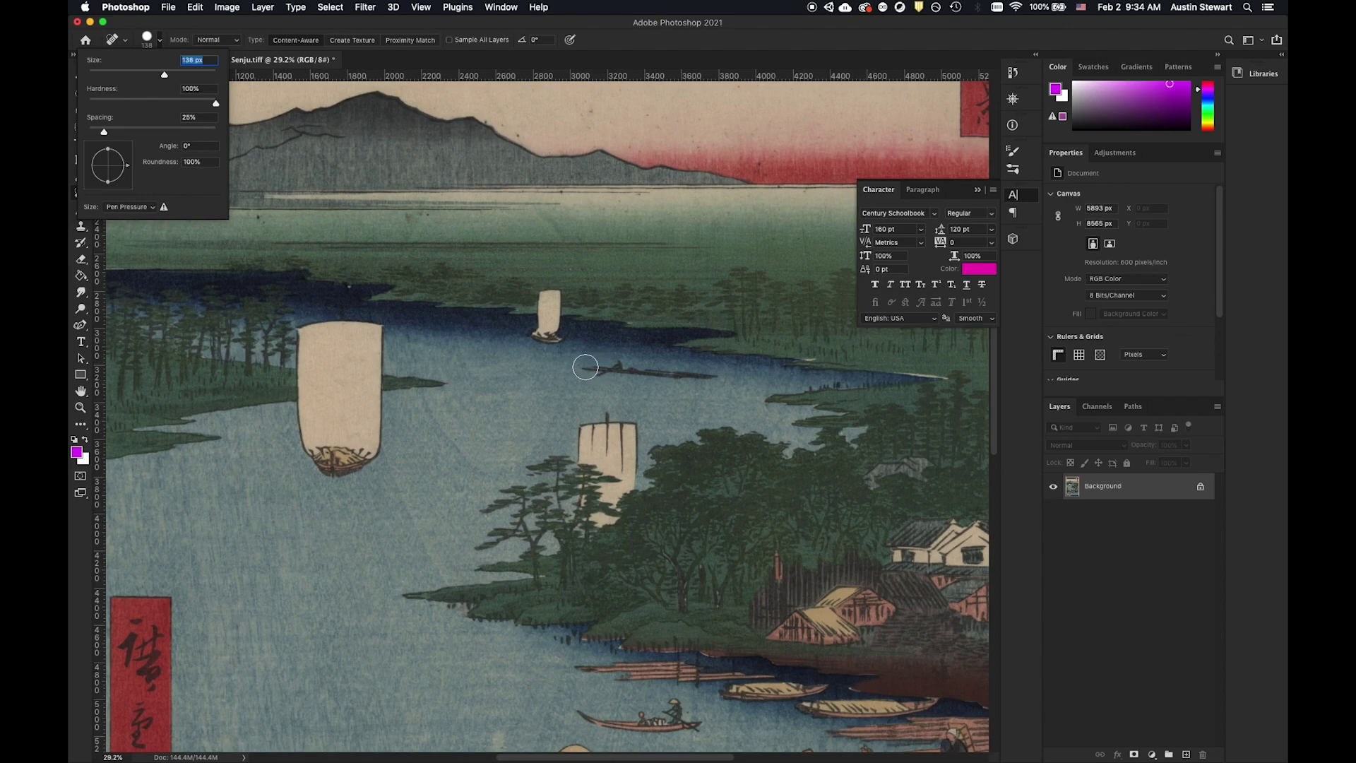
pyautogui.moveTo(165, 74); pyautogui.dragTo(175, 74)
pyautogui.press('Return')
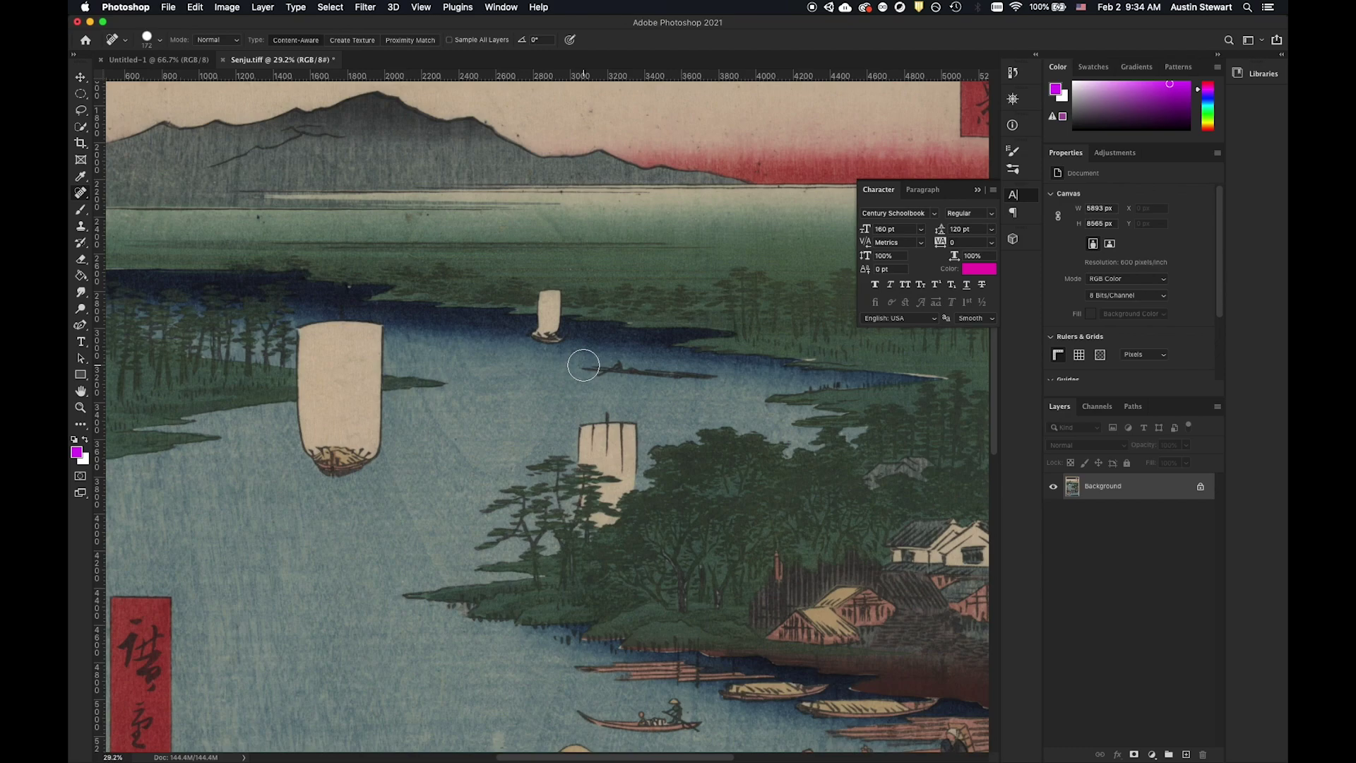
pyautogui.moveTo(584, 365); pyautogui.dragTo(721, 377)
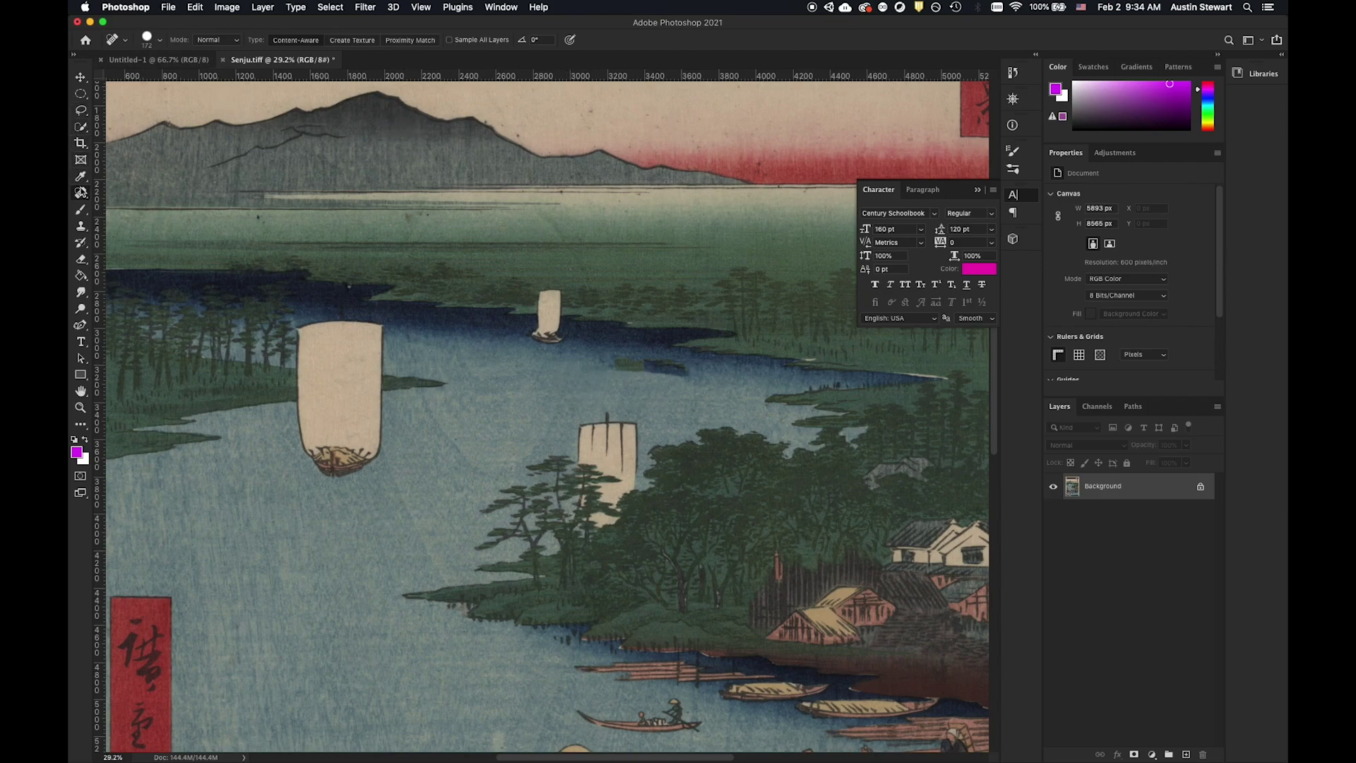
pyautogui.click(81, 192)
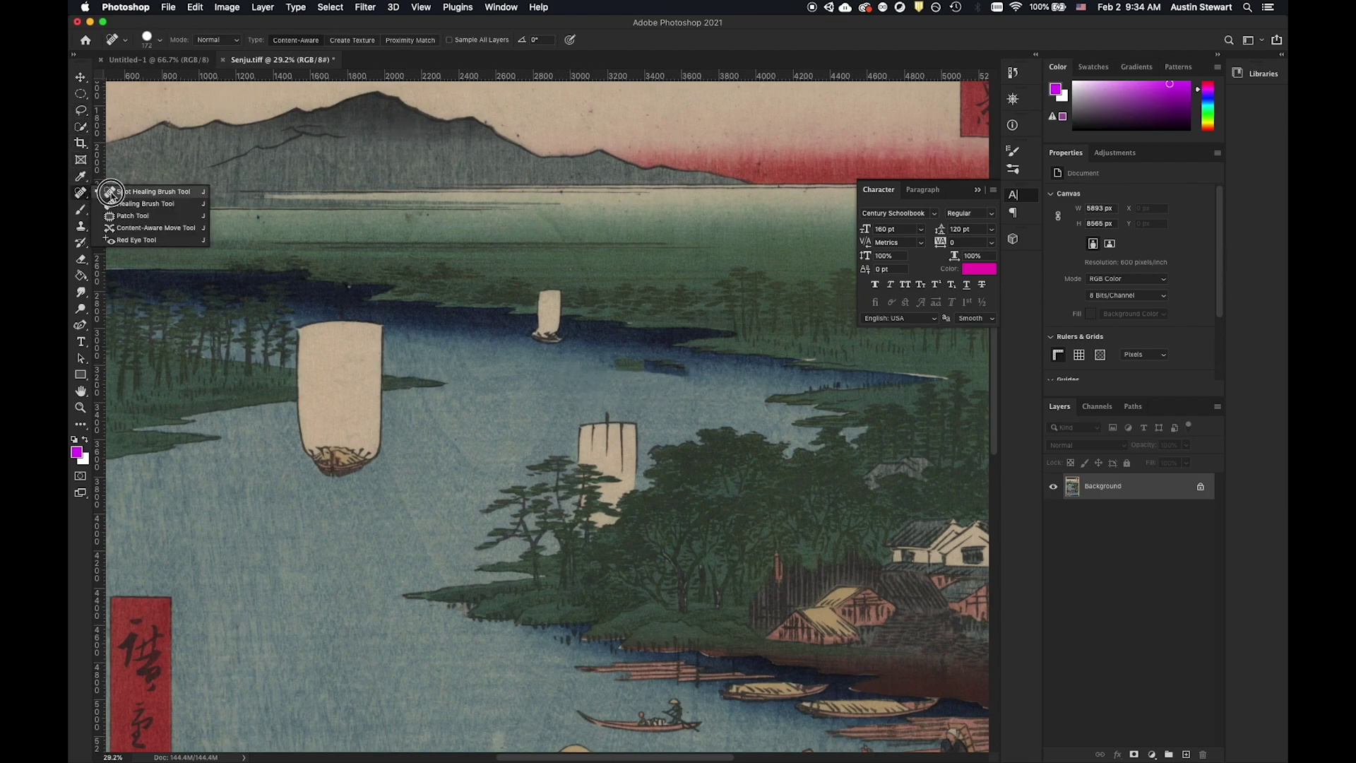
pyautogui.click(128, 192)
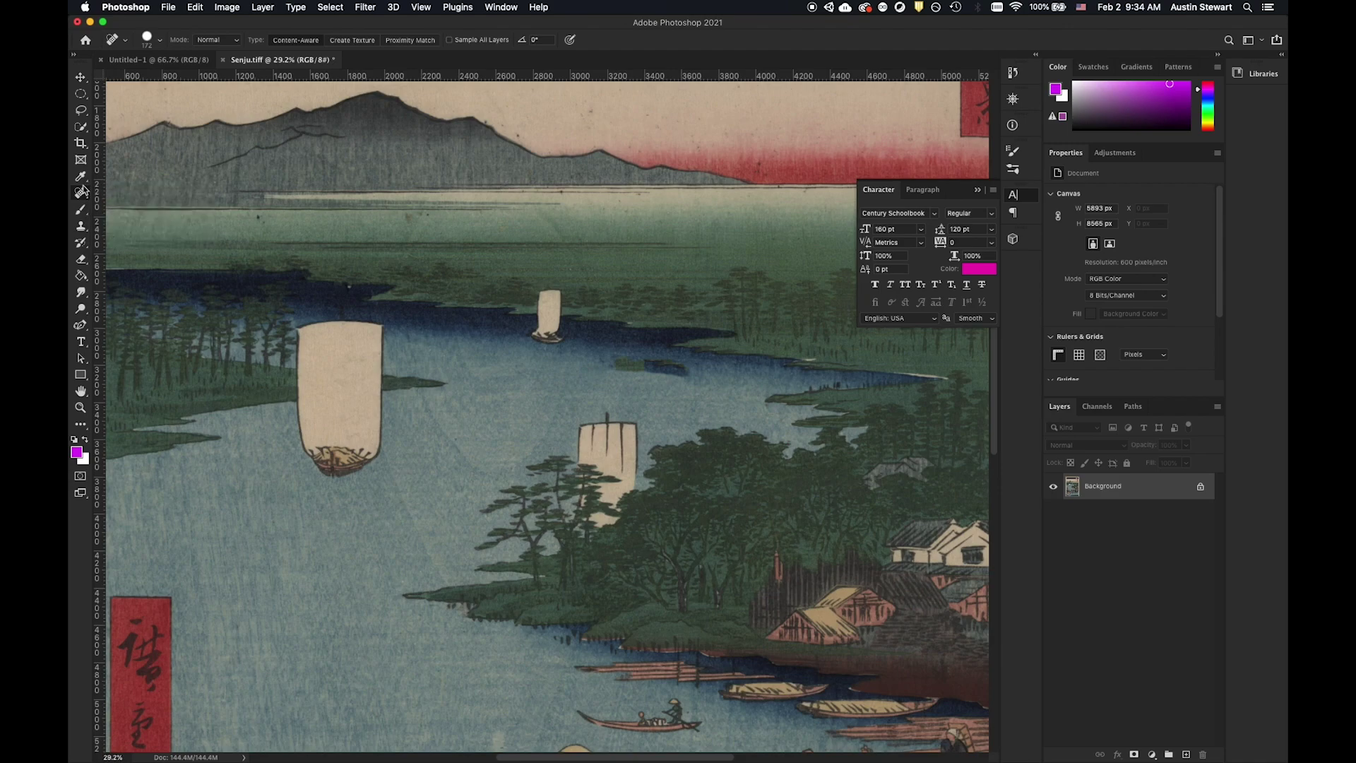
pyautogui.press('cmd+z')
# Reduce the Spot Healing Brush size and paint out the long, low boat on the river
pyautogui.click(160, 42)
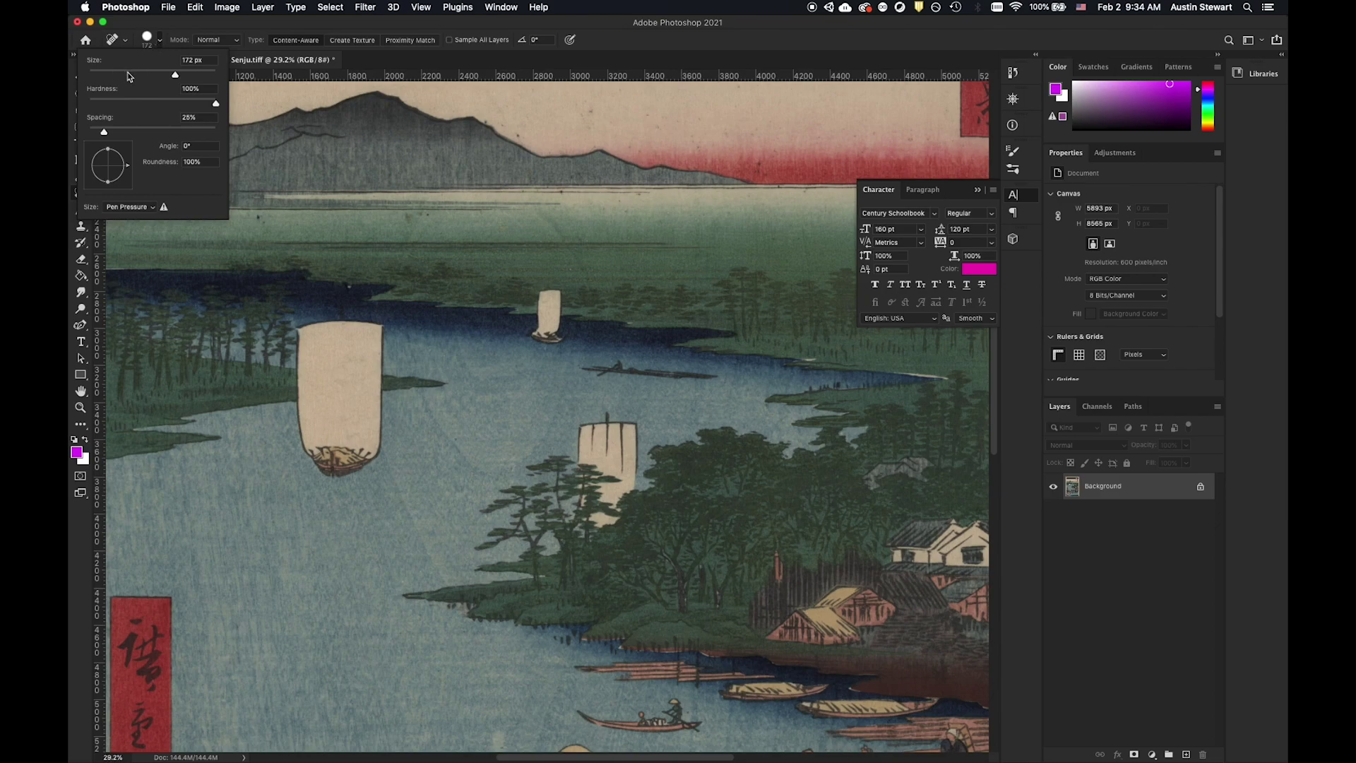
pyautogui.click(134, 75)
pyautogui.moveTo(579, 368); pyautogui.dragTo(731, 378)
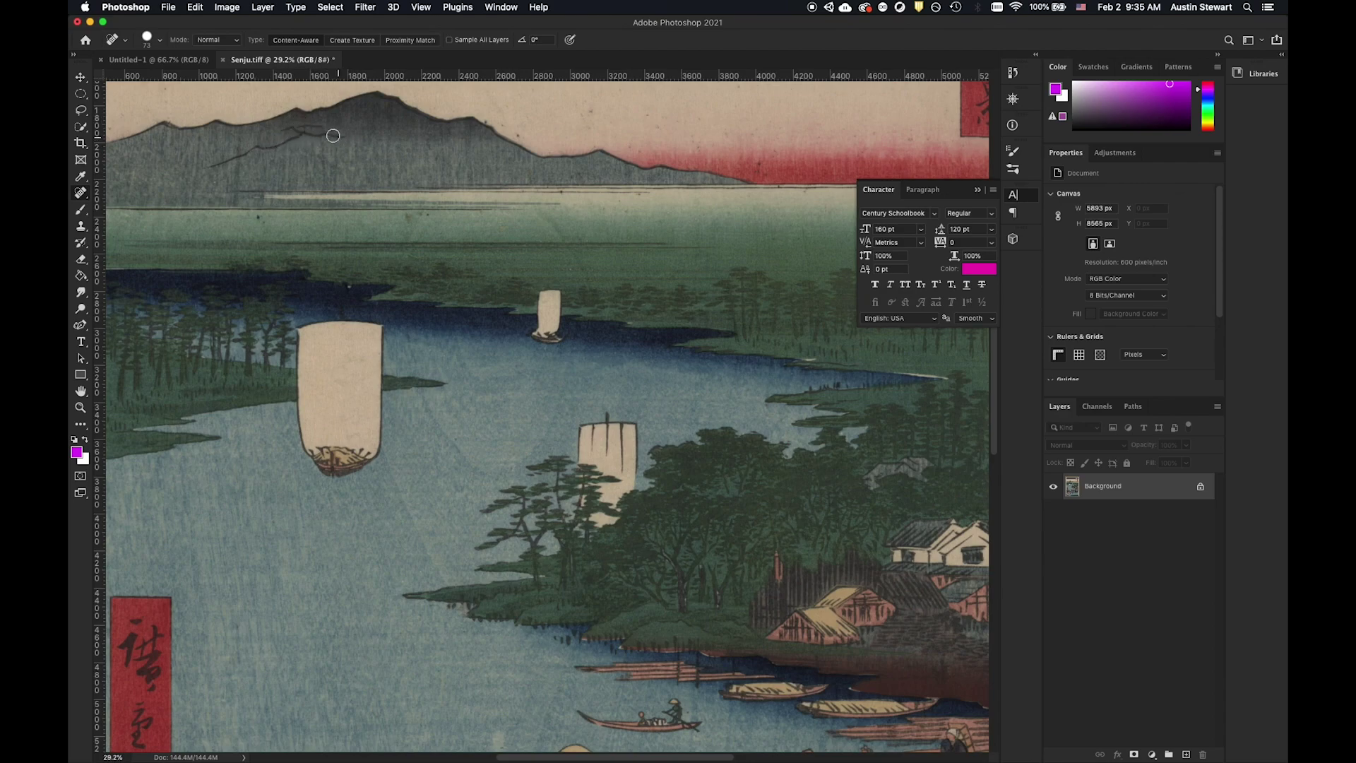
# Heal away the thin contour line on the gray mountain and the marks in the sky and green fields
pyautogui.moveTo(208, 170)
pyautogui.mouseDown()
pyautogui.moveTo(291, 142)
pyautogui.moveTo(288, 128)
pyautogui.moveTo(348, 137)
pyautogui.mouseUp()
pyautogui.click(591, 110)
pyautogui.click(650, 115)
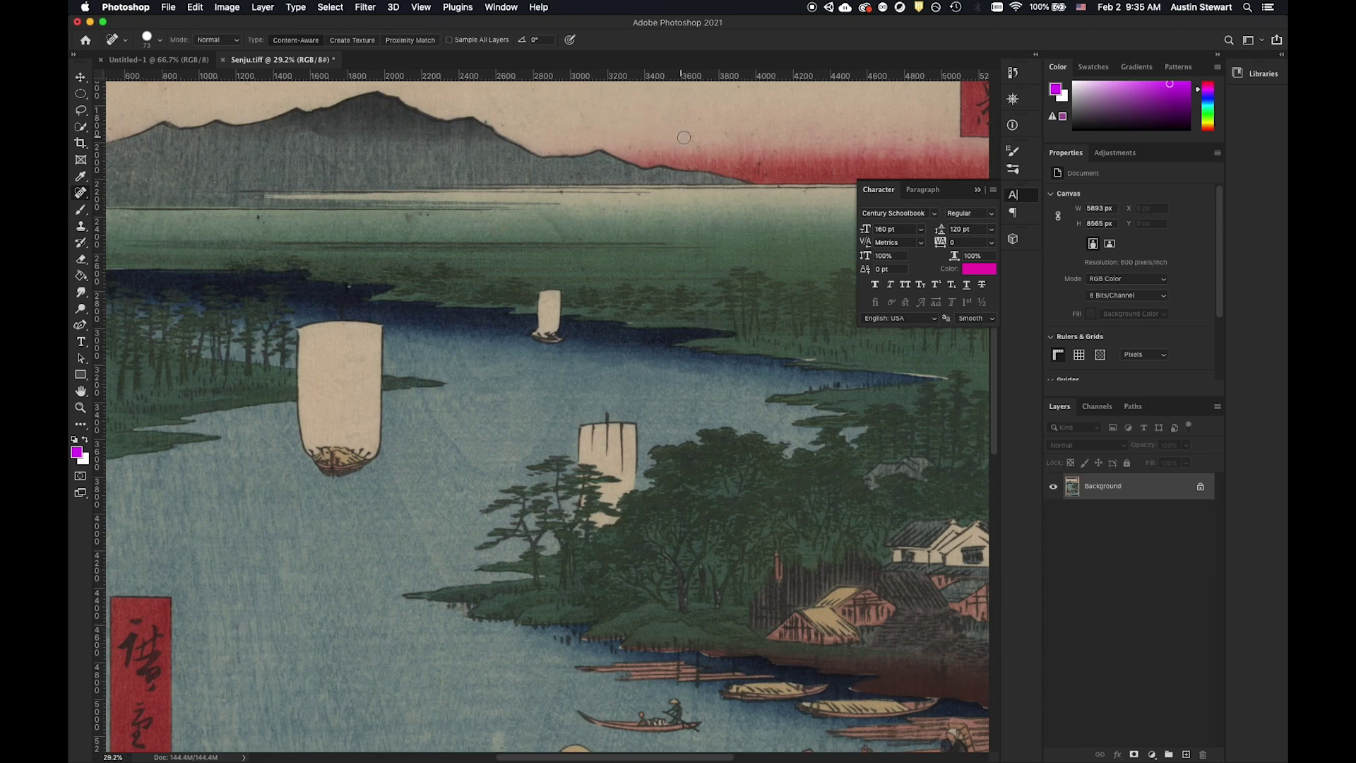
pyautogui.click(753, 167)
pyautogui.click(773, 153)
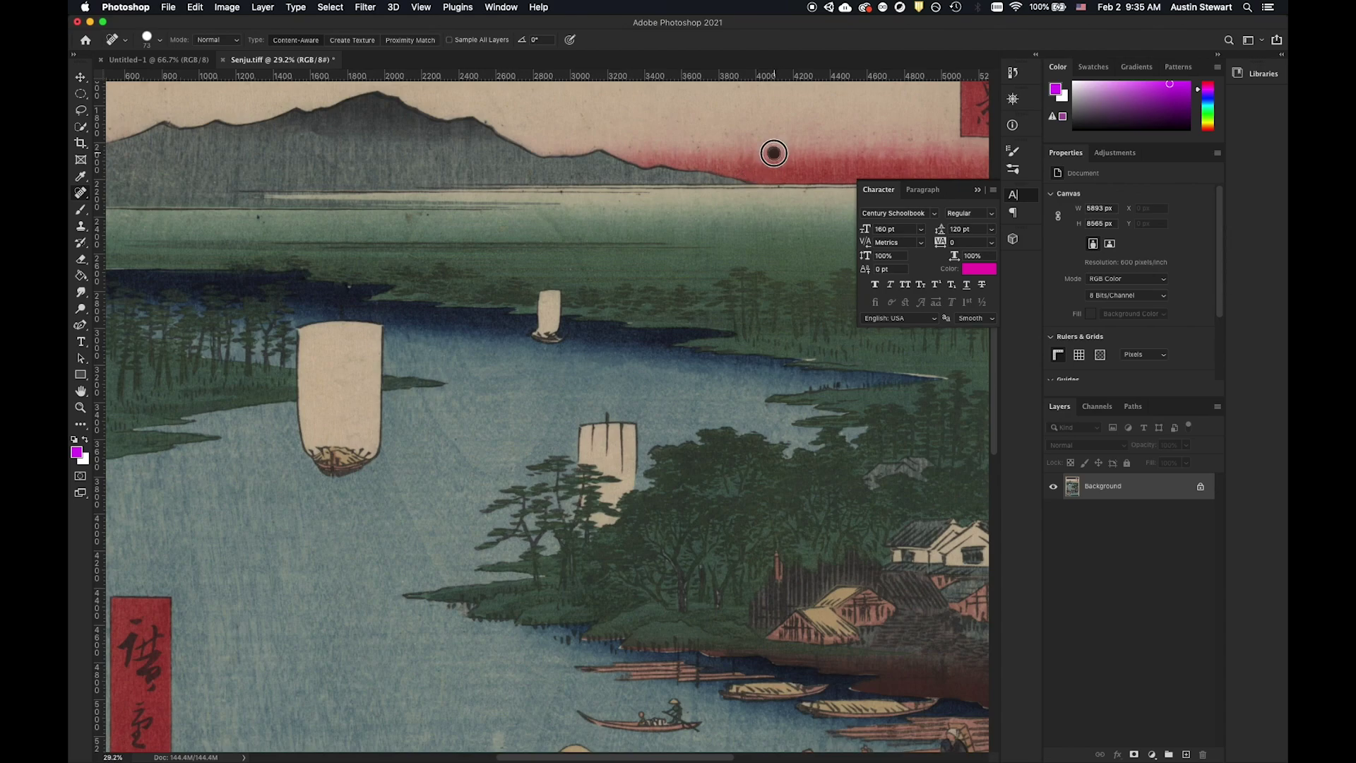
pyautogui.click(876, 136)
pyautogui.moveTo(624, 192); pyautogui.dragTo(643, 226)
pyautogui.click(408, 218)
# Look over the print from the sky down to the bridge for more details to heal
pyautogui.scroll(-3, 241, 530)
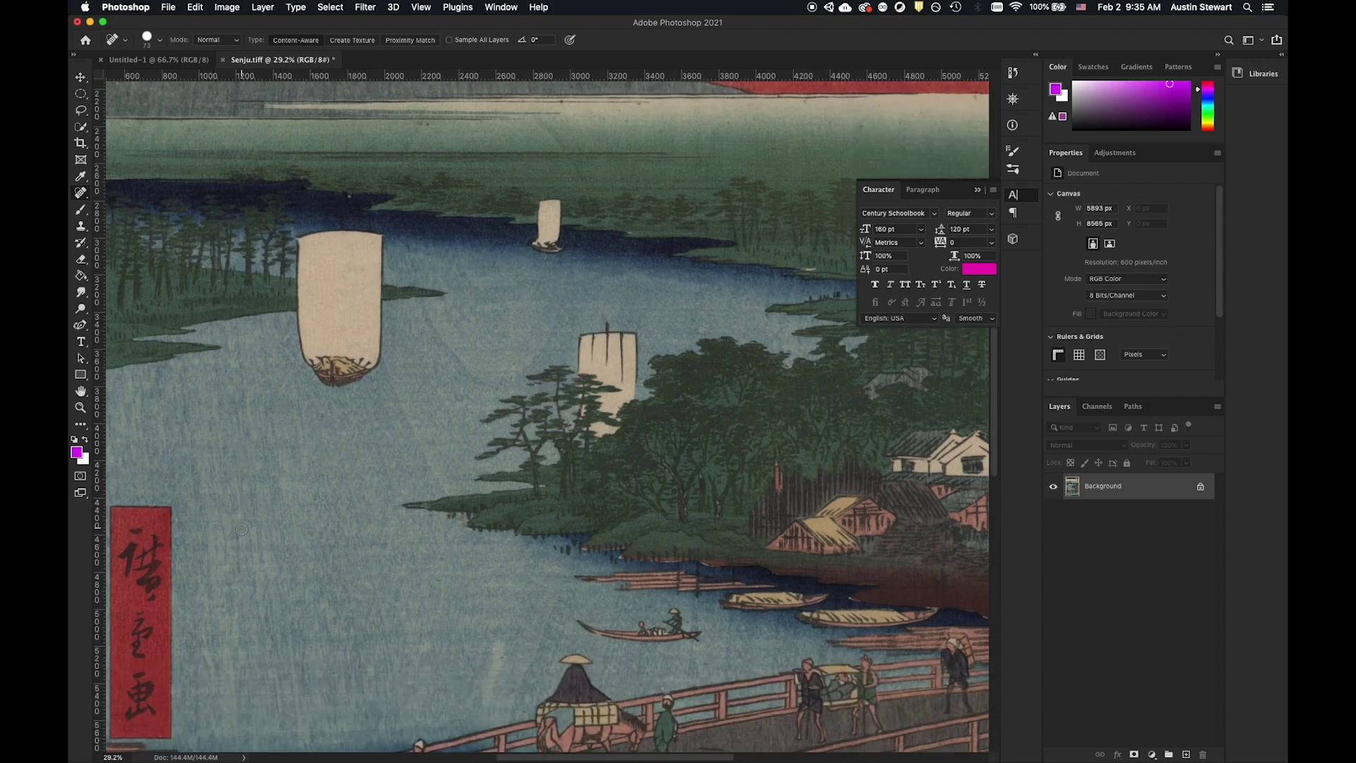
pyautogui.scroll(3, 275, 453)
pyautogui.hscroll(-3, 275, 453)
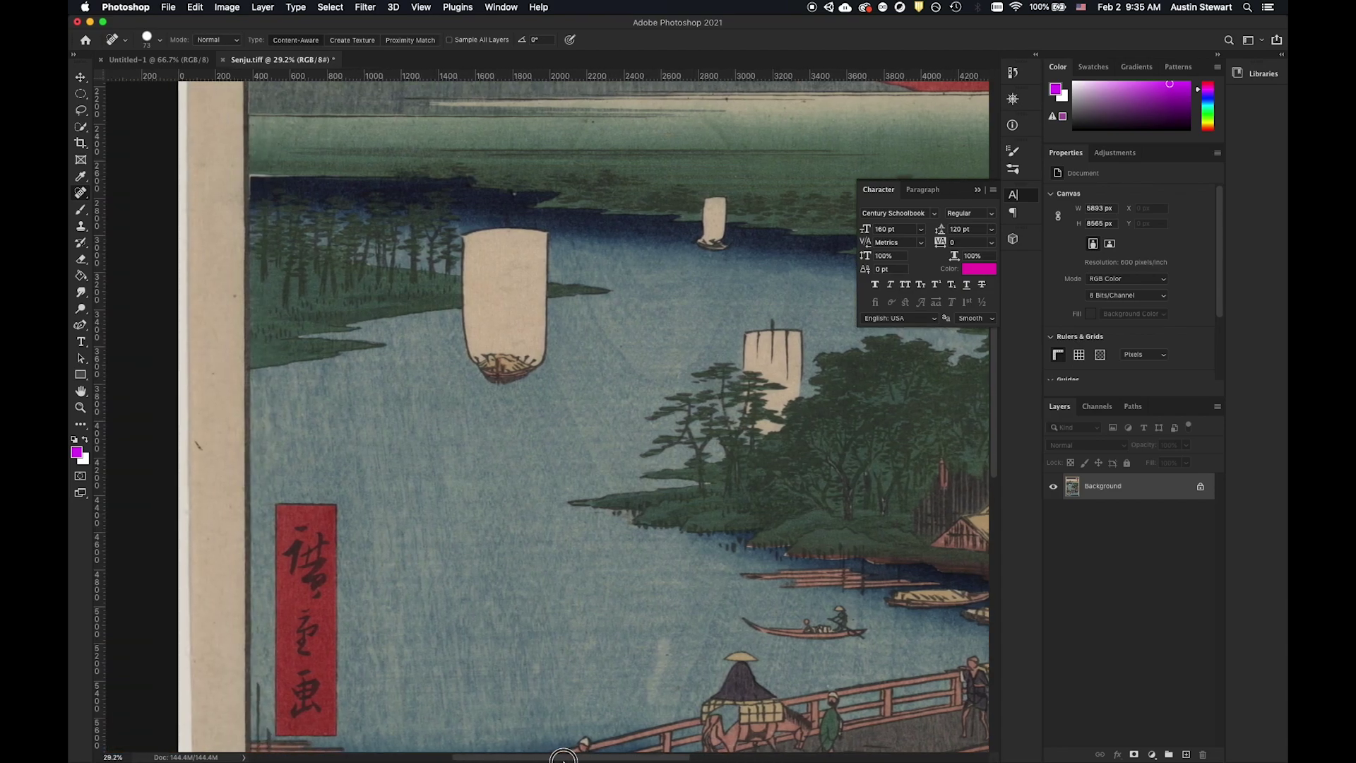
pyautogui.scroll(4, 276, 453)
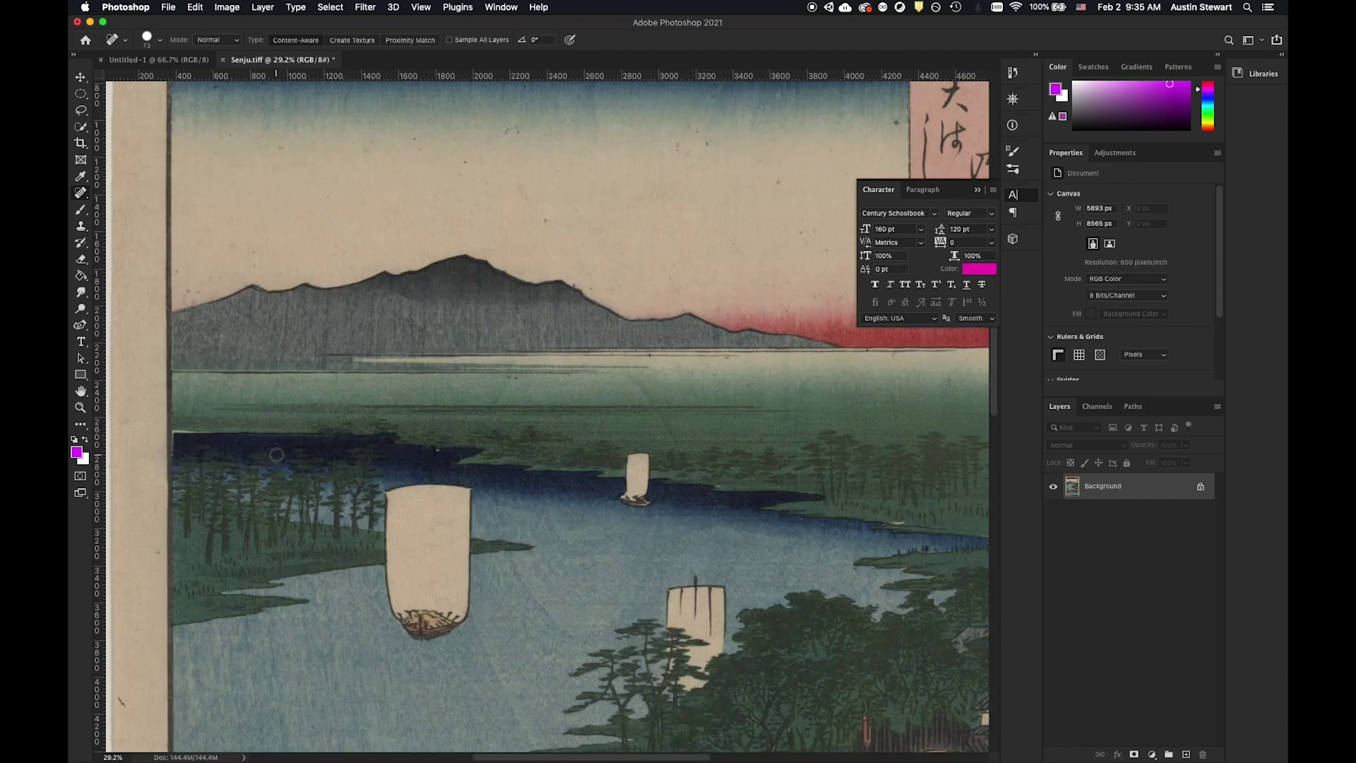
pyautogui.scroll(4, 276, 454)
pyautogui.scroll(-3, 276, 455)
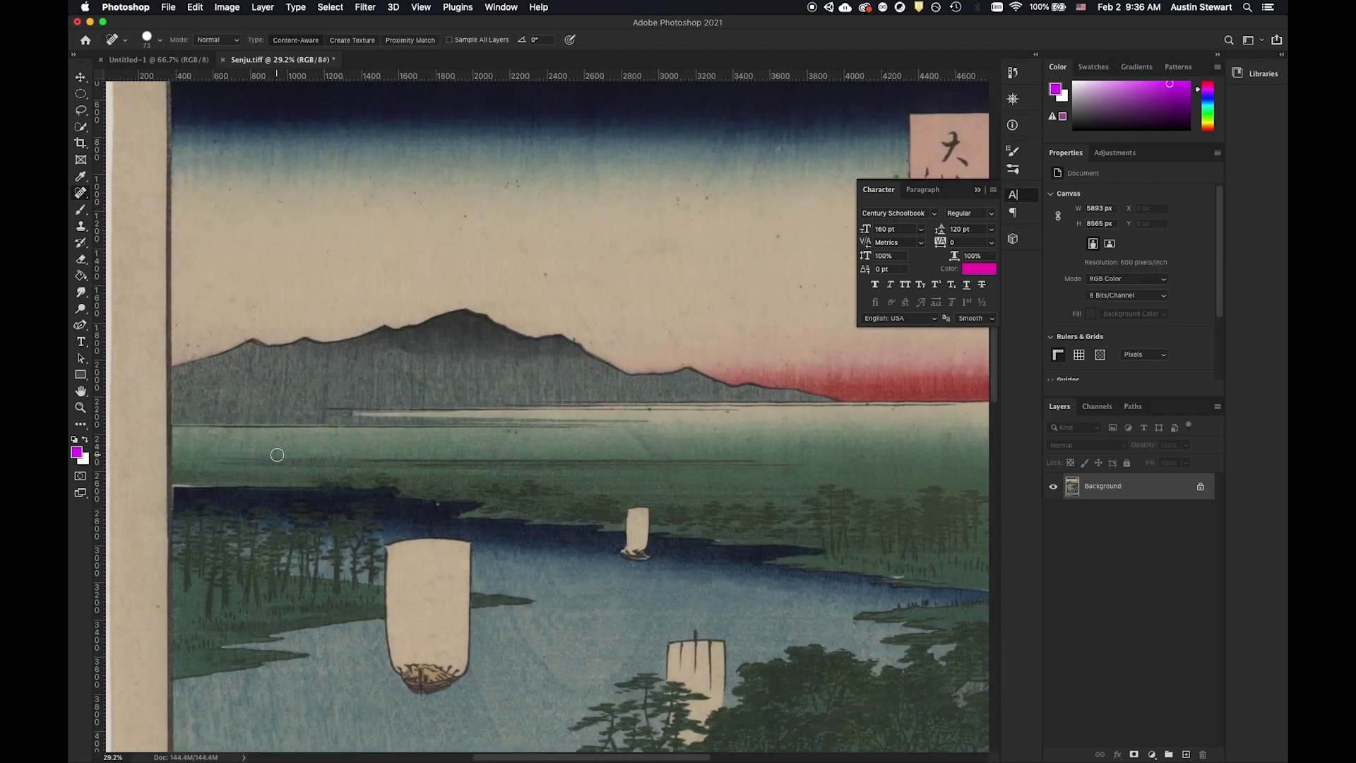
pyautogui.scroll(-10, 277, 454)
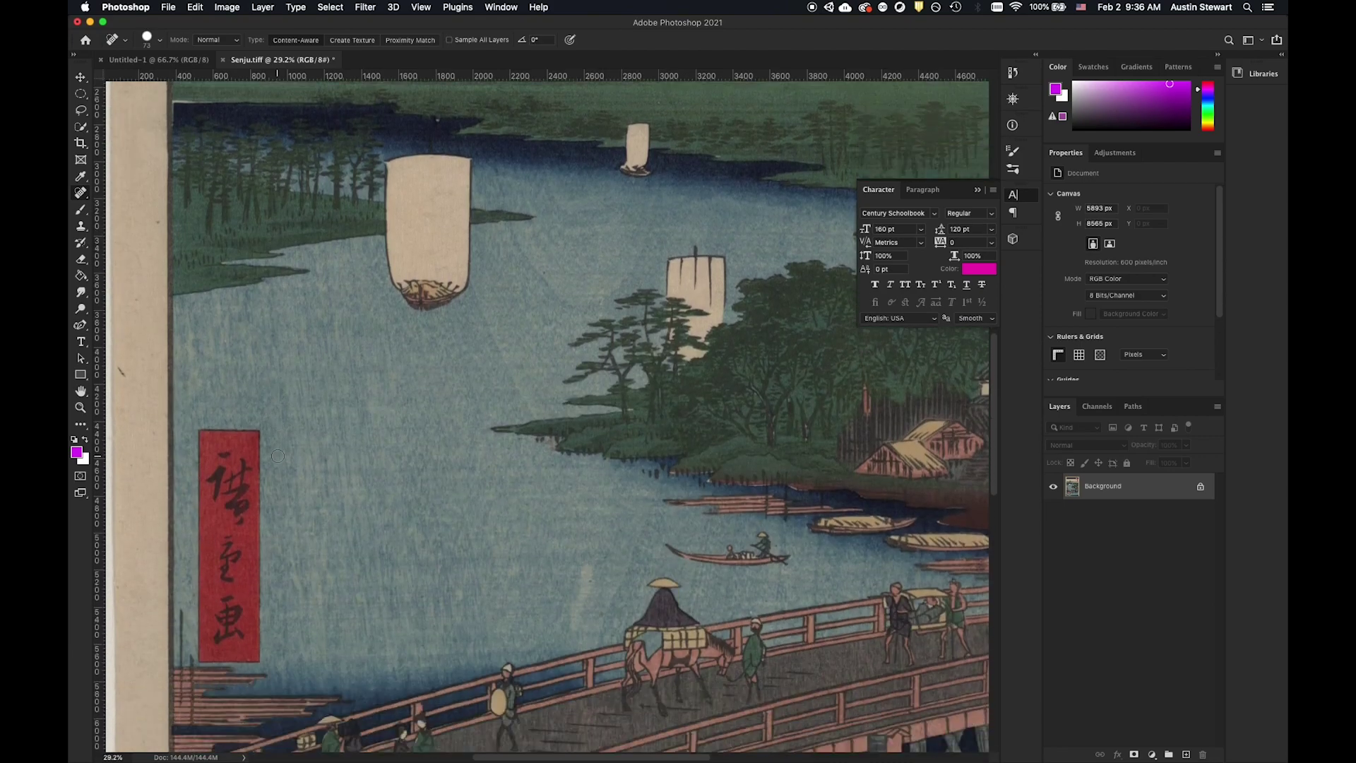
pyautogui.scroll(-1, 278, 454)
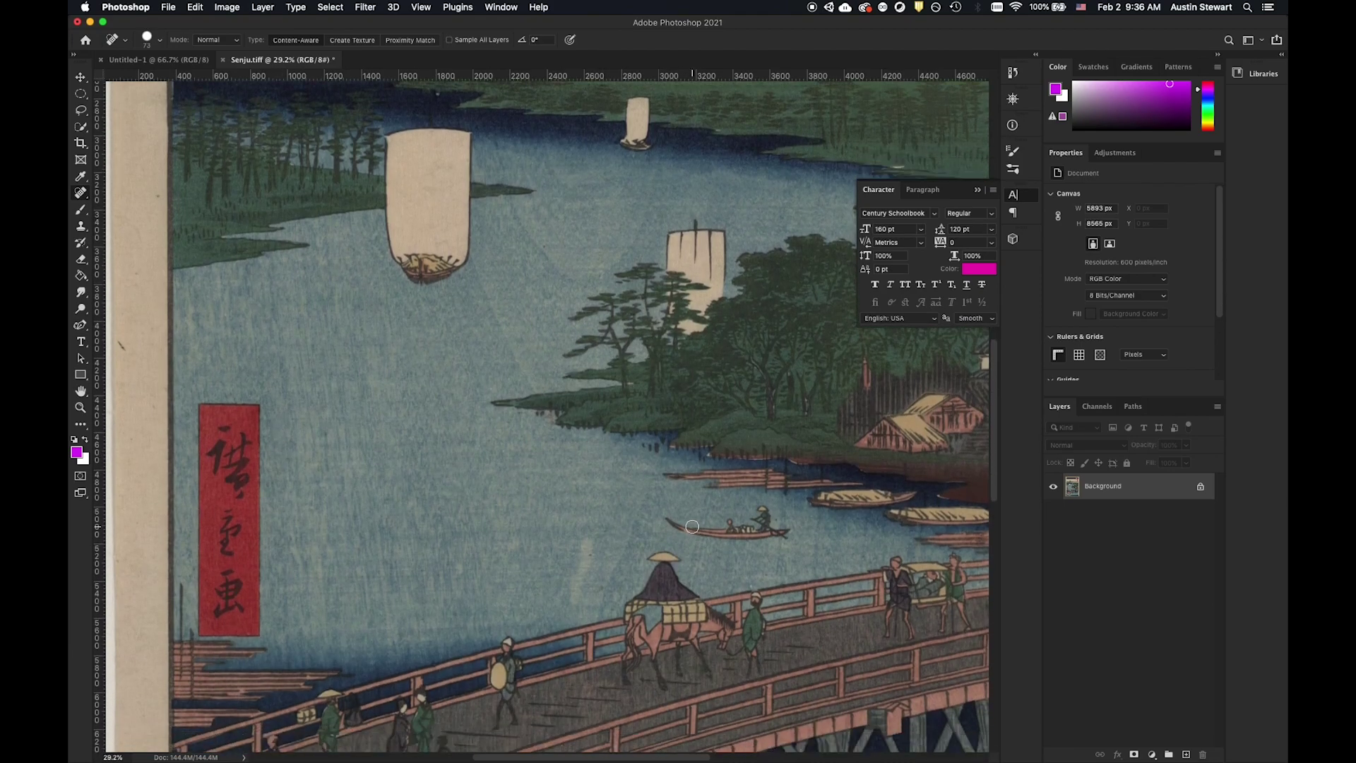
pyautogui.scroll(-3, 655, 569)
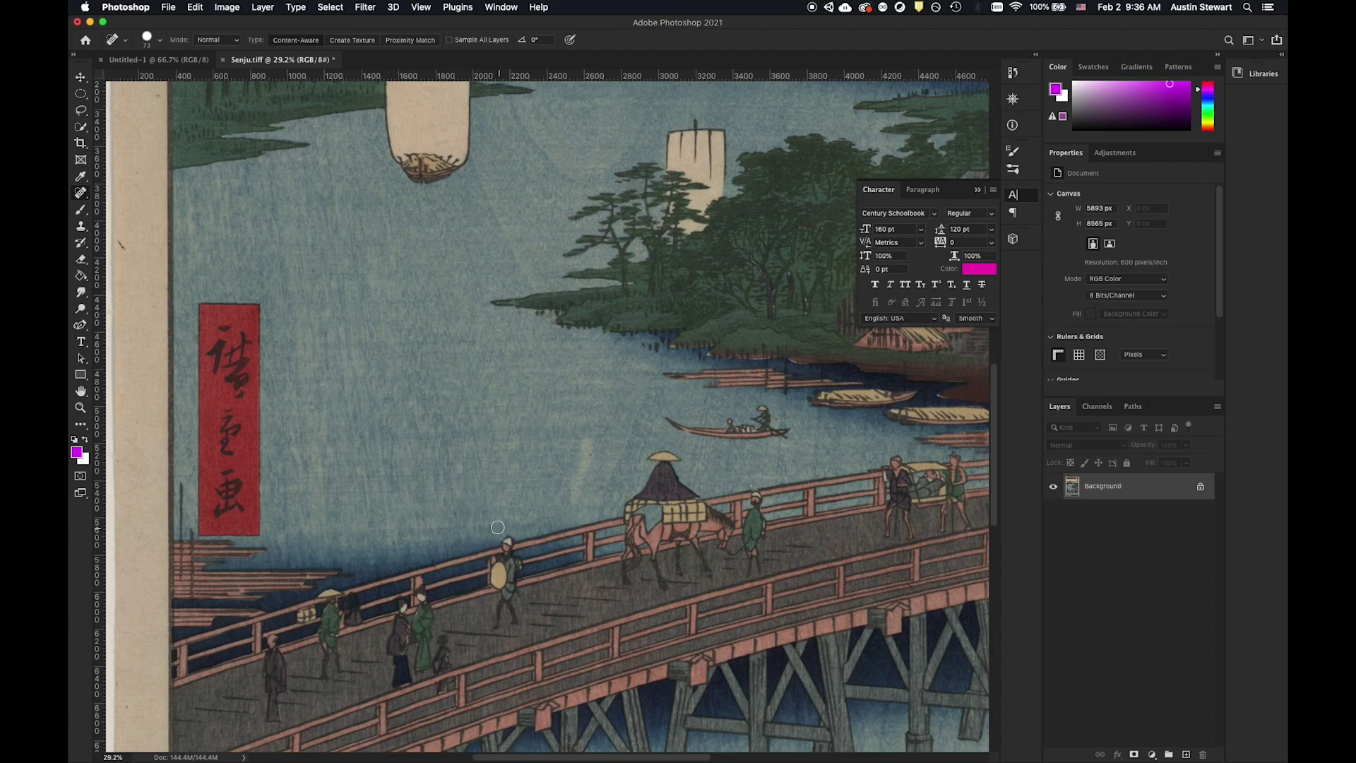
# Try painting out the lone walker carrying a round hat on the bridge with the Spot Healing Brush, and undo the stroke
pyautogui.moveTo(506, 540)
pyautogui.mouseDown()
pyautogui.moveTo(492, 579)
pyautogui.moveTo(519, 562)
pyautogui.moveTo(495, 620)
pyautogui.moveTo(520, 599)
pyautogui.mouseUp()
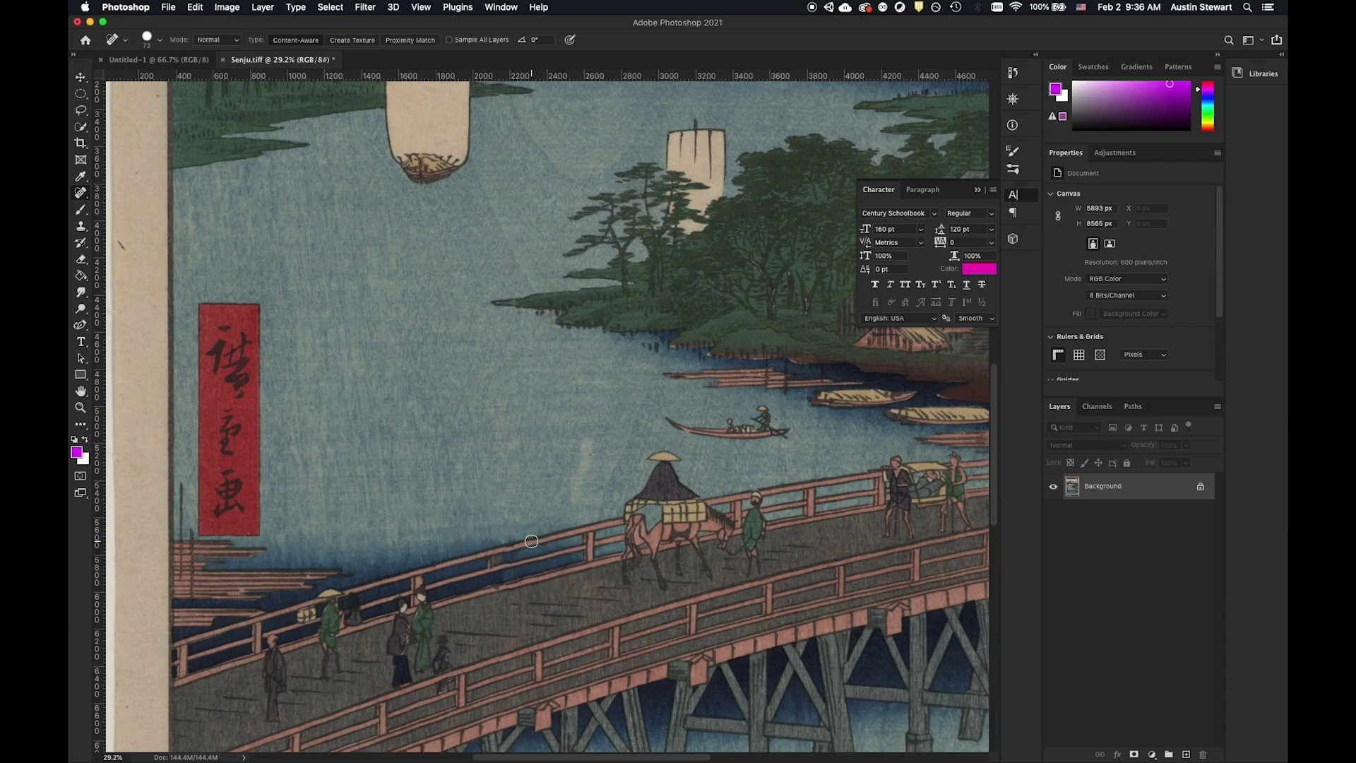
pyautogui.press('super+z')
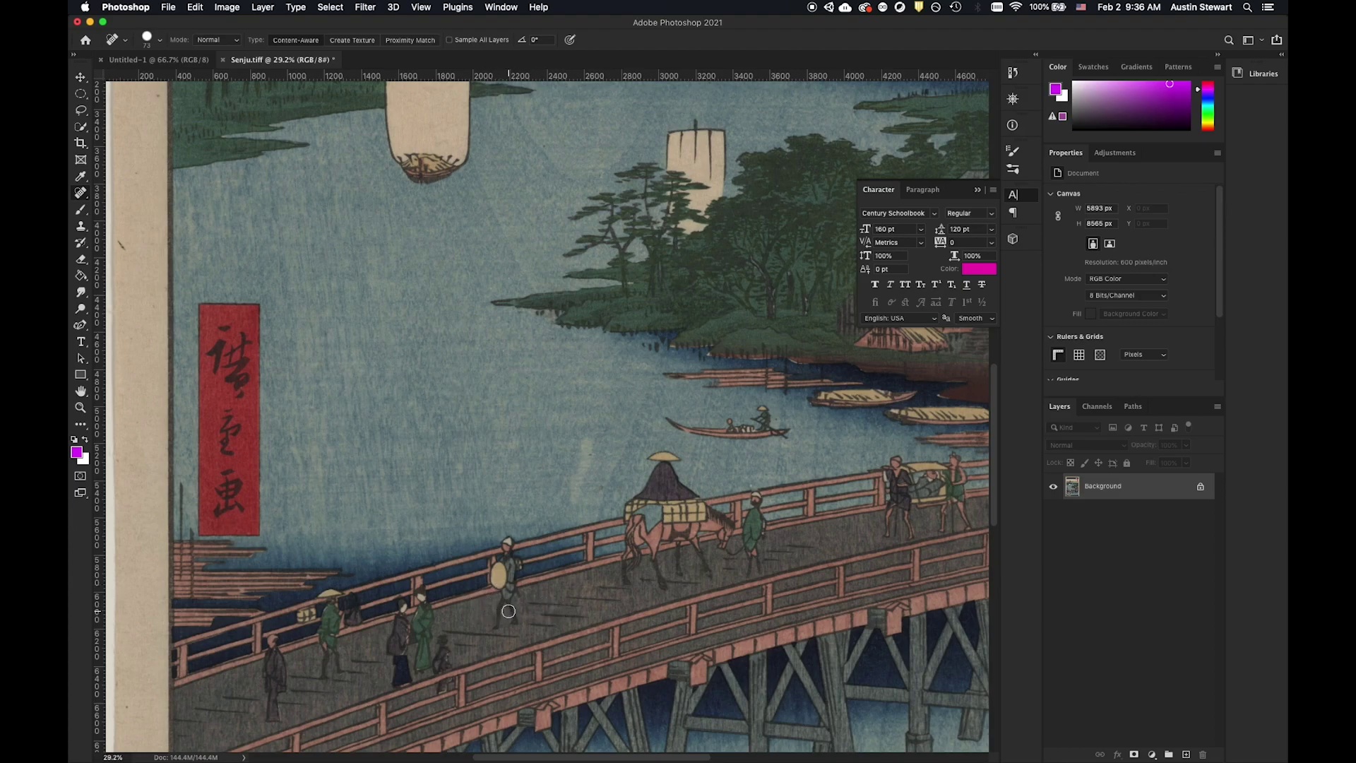
pyautogui.scroll(5, 509, 611)
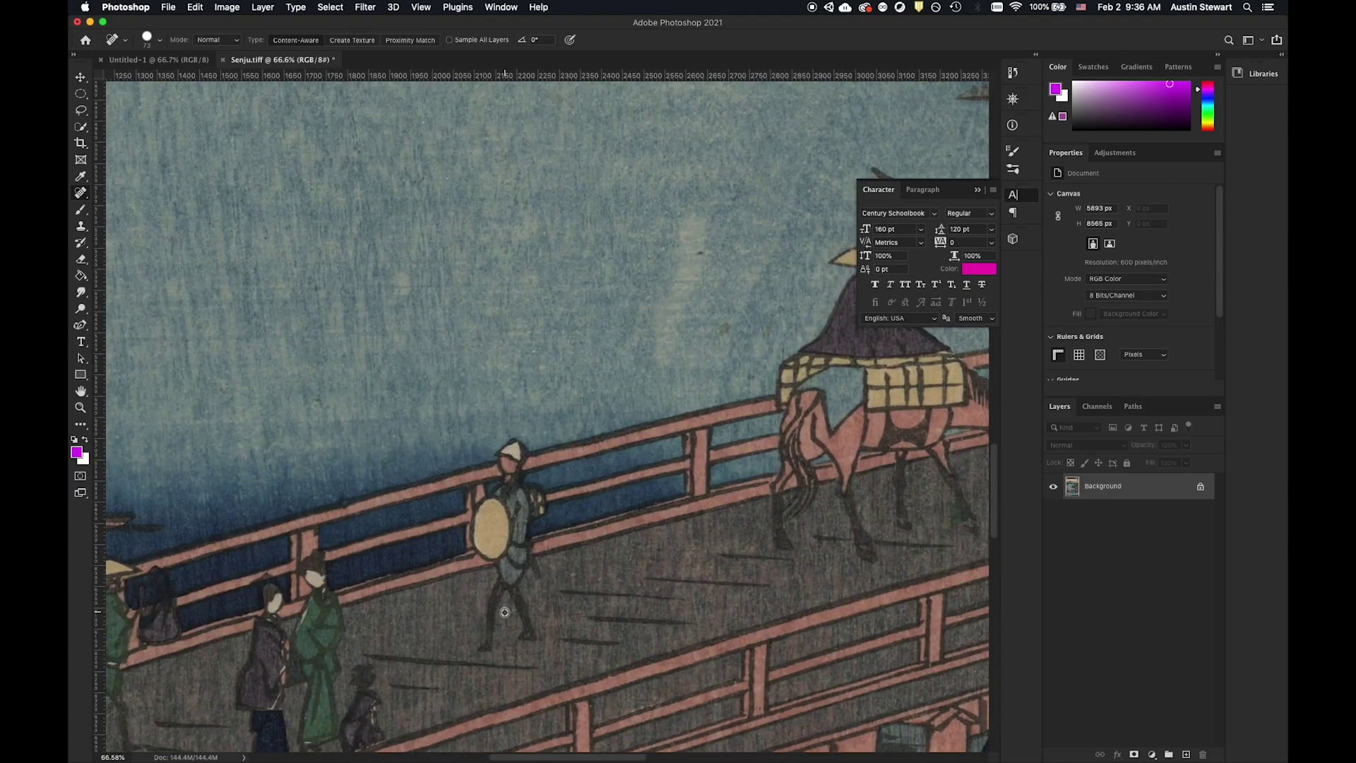
# Heal away the lone walker's legs on the bridge deck with short strokes, and undo the stroke tried on the walker's pointed hat
pyautogui.scroll(2, 504, 612)
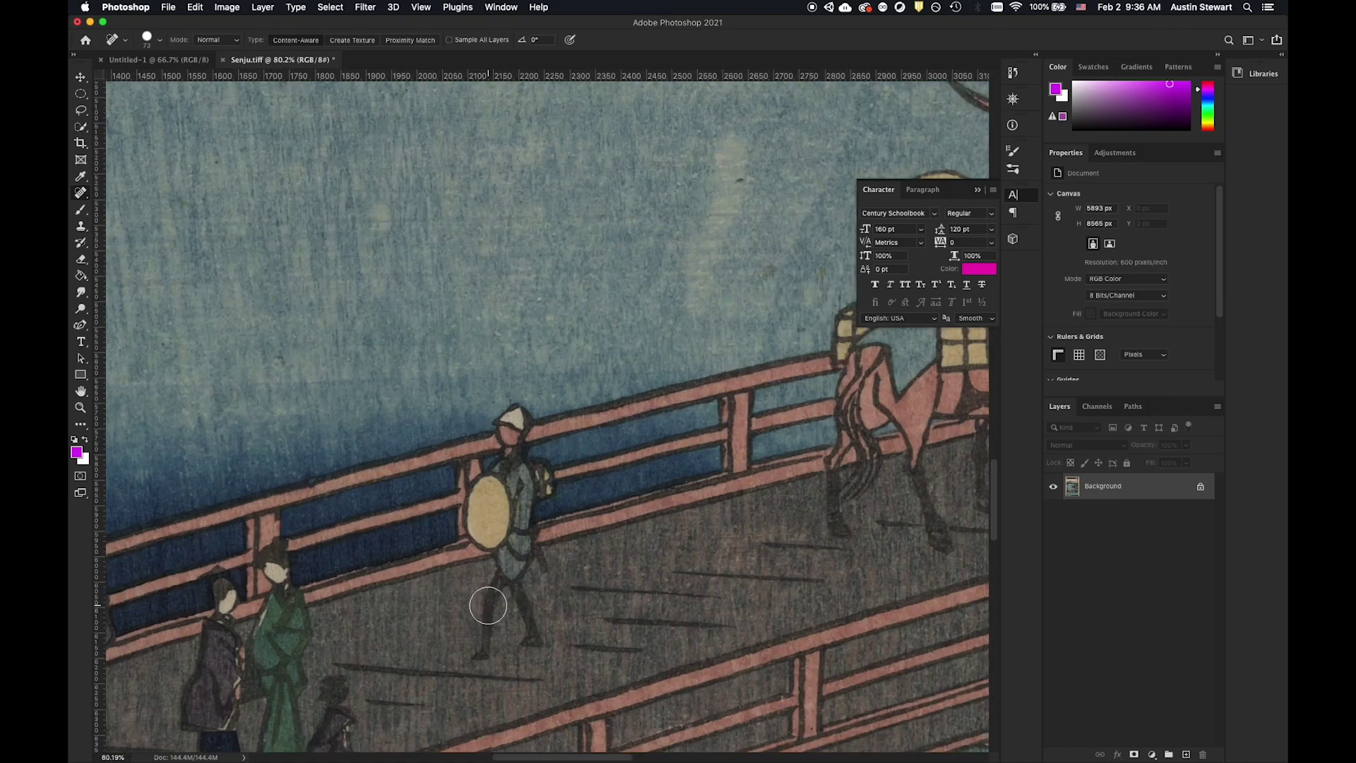
pyautogui.moveTo(480, 650); pyautogui.dragTo(485, 597)
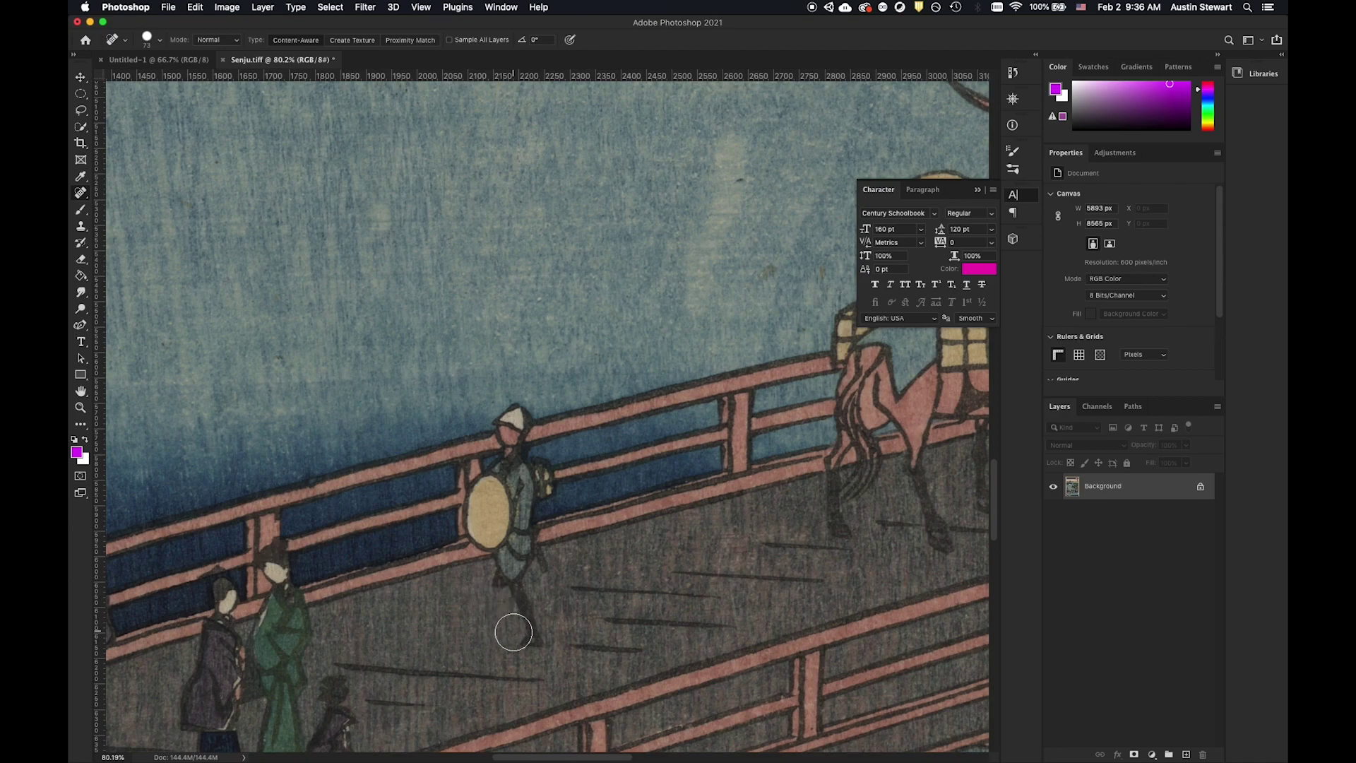
pyautogui.moveTo(525, 646); pyautogui.dragTo(518, 602)
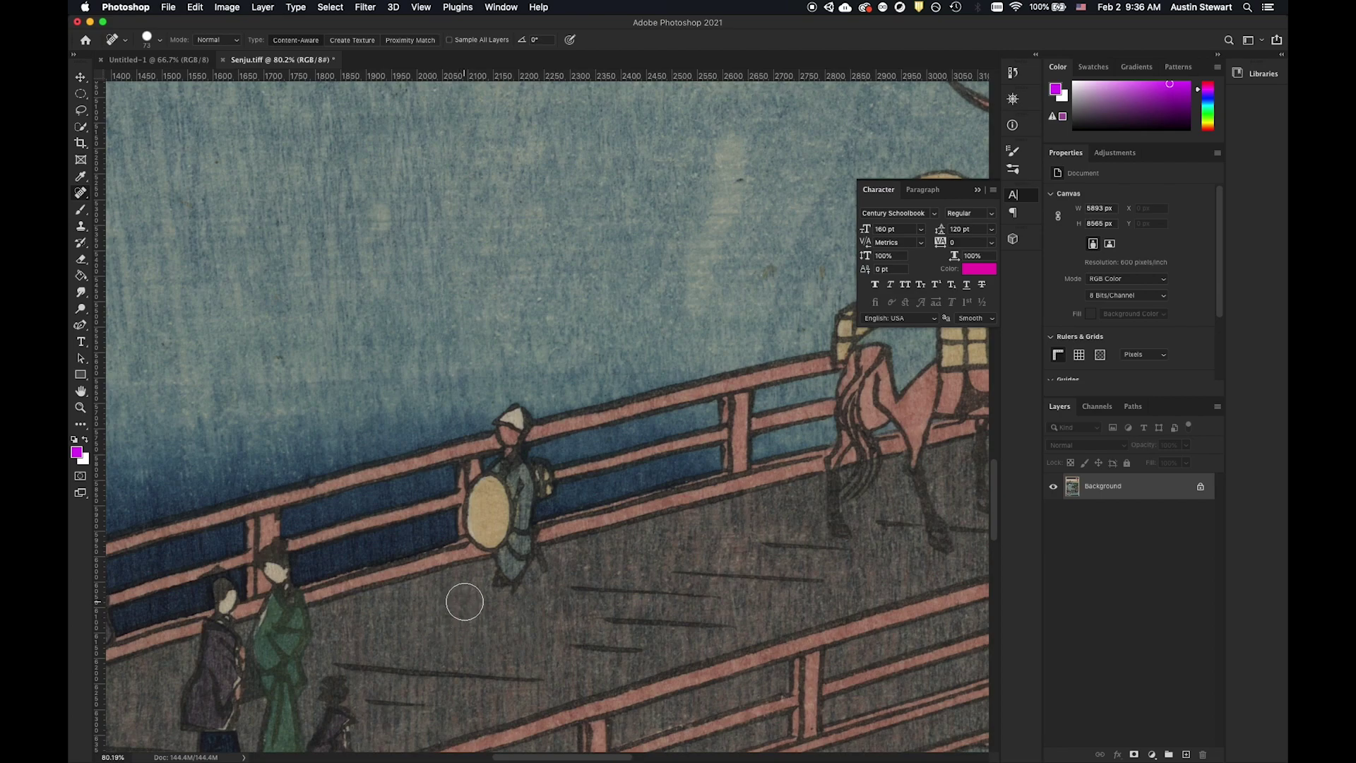
pyautogui.moveTo(469, 582); pyautogui.dragTo(552, 564)
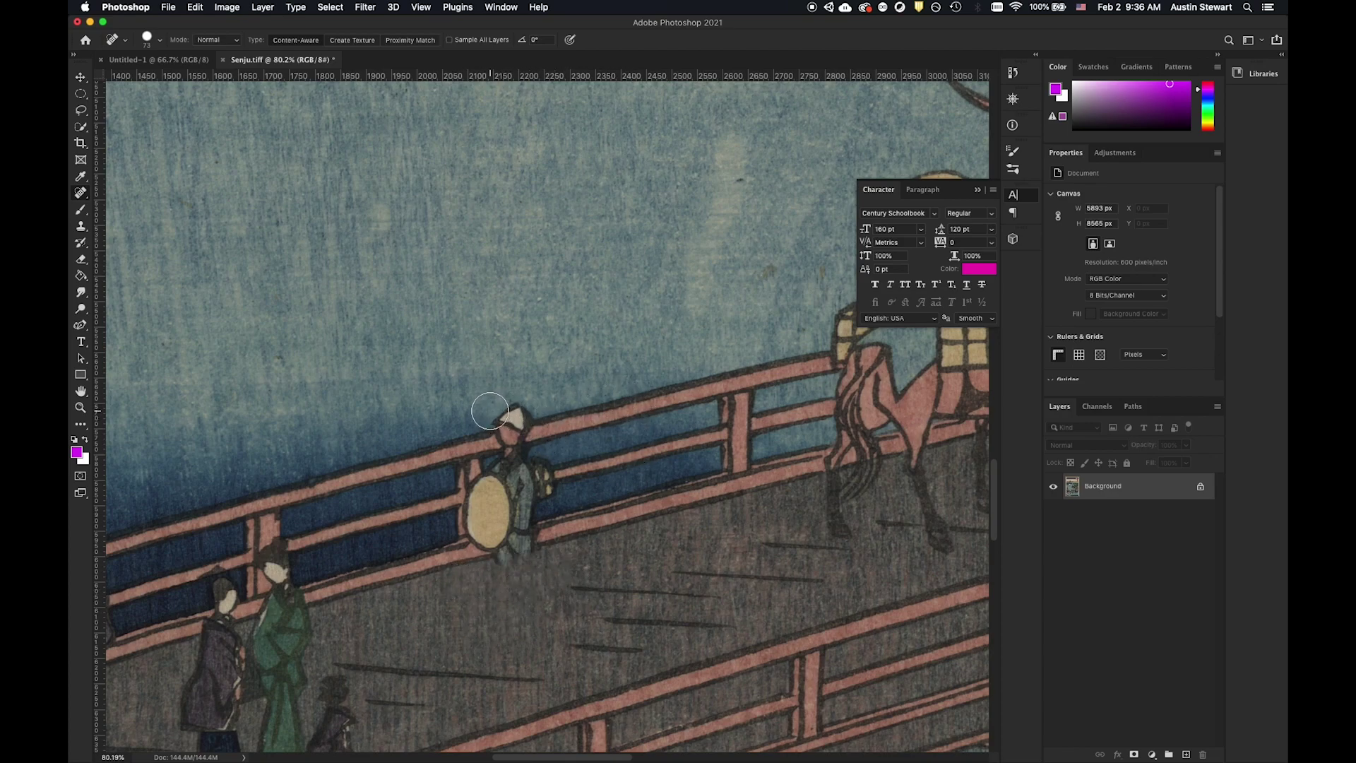
pyautogui.moveTo(490, 411); pyautogui.dragTo(547, 388)
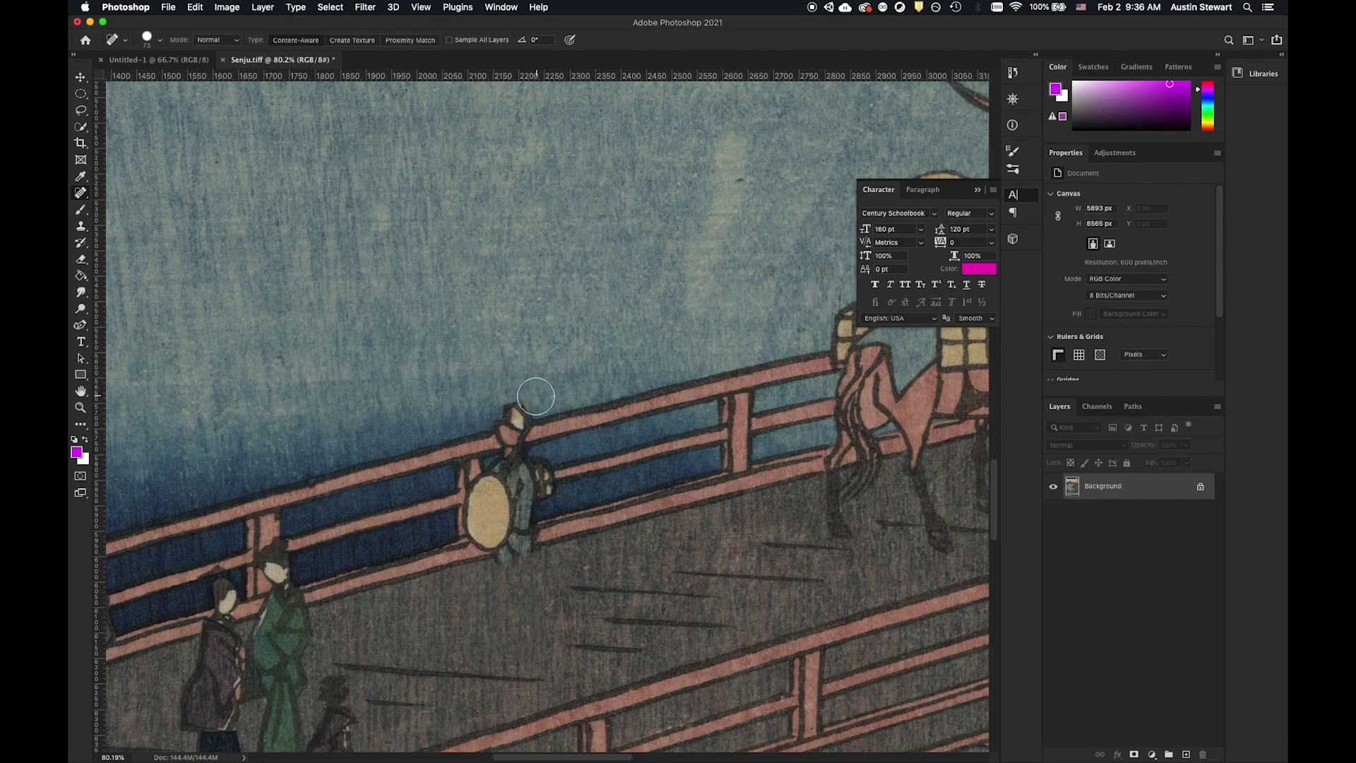
pyautogui.press('super+z')
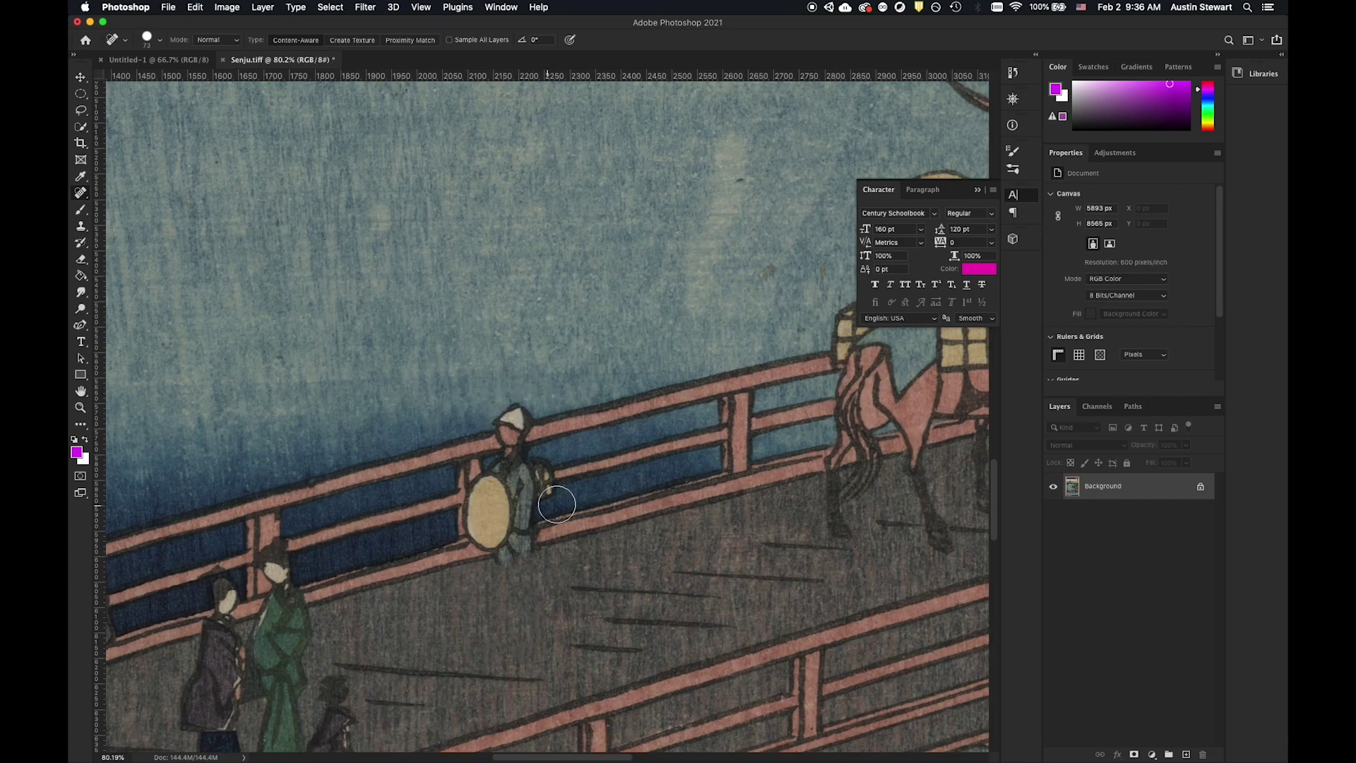
# Try the Healing Brush for covering the walker's head with sampled top railing, and undo the strokes
pyautogui.rightClick(82, 198)
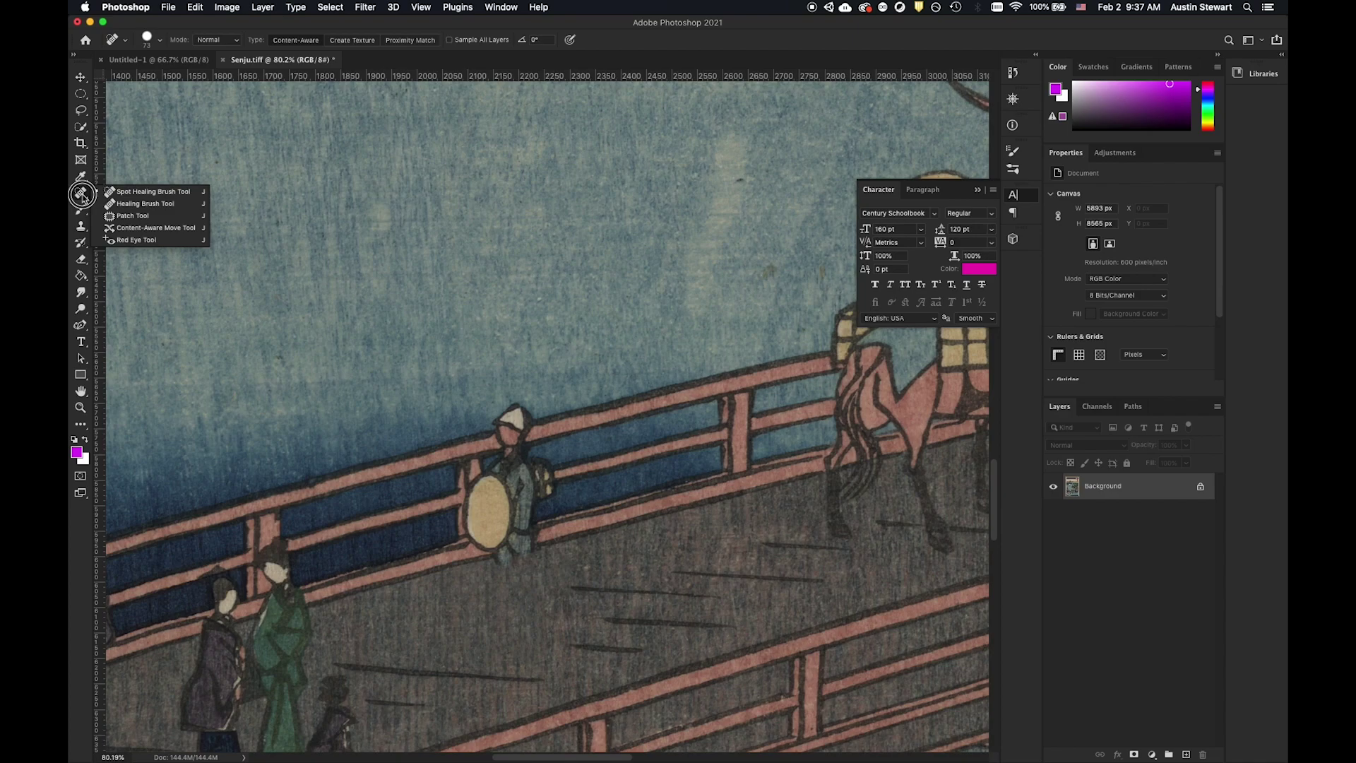
pyautogui.click(134, 205)
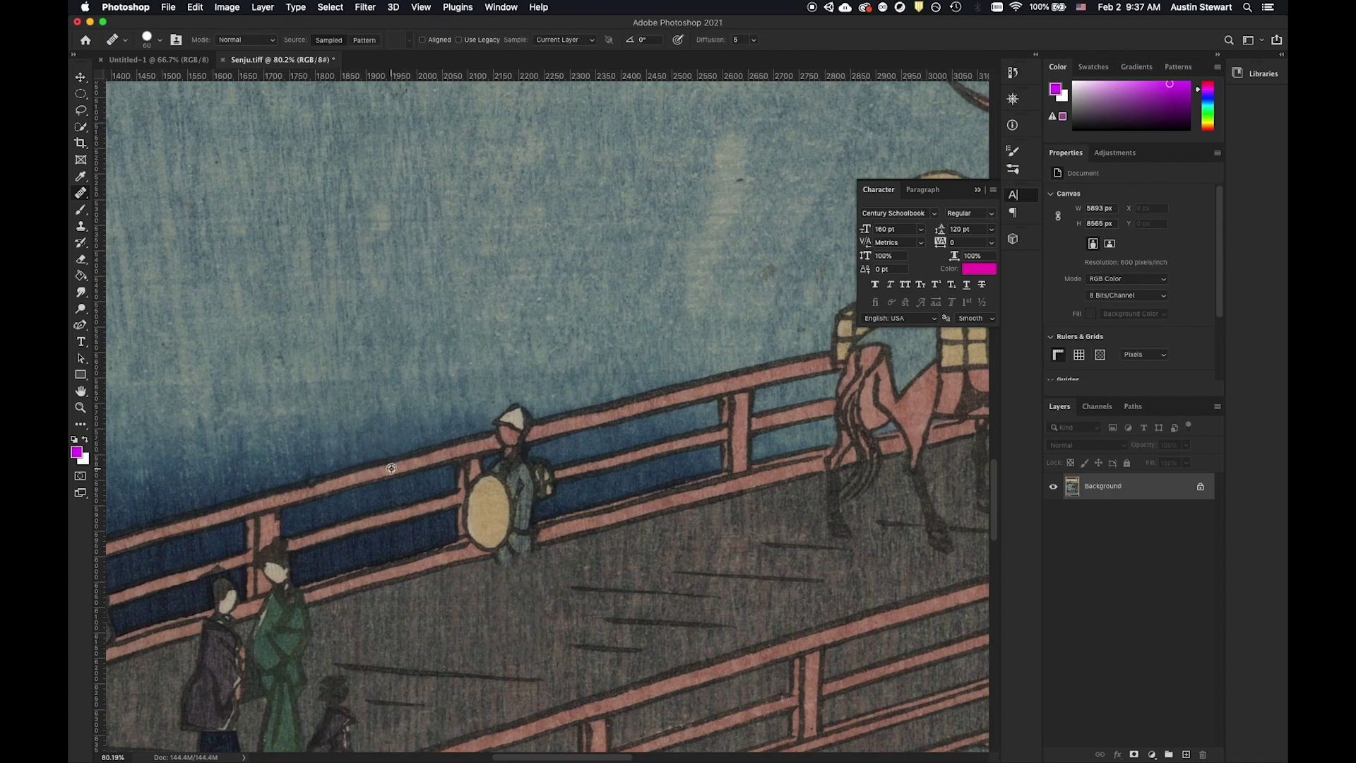
pyautogui.click(489, 444)
pyautogui.moveTo(482, 446); pyautogui.dragTo(552, 428)
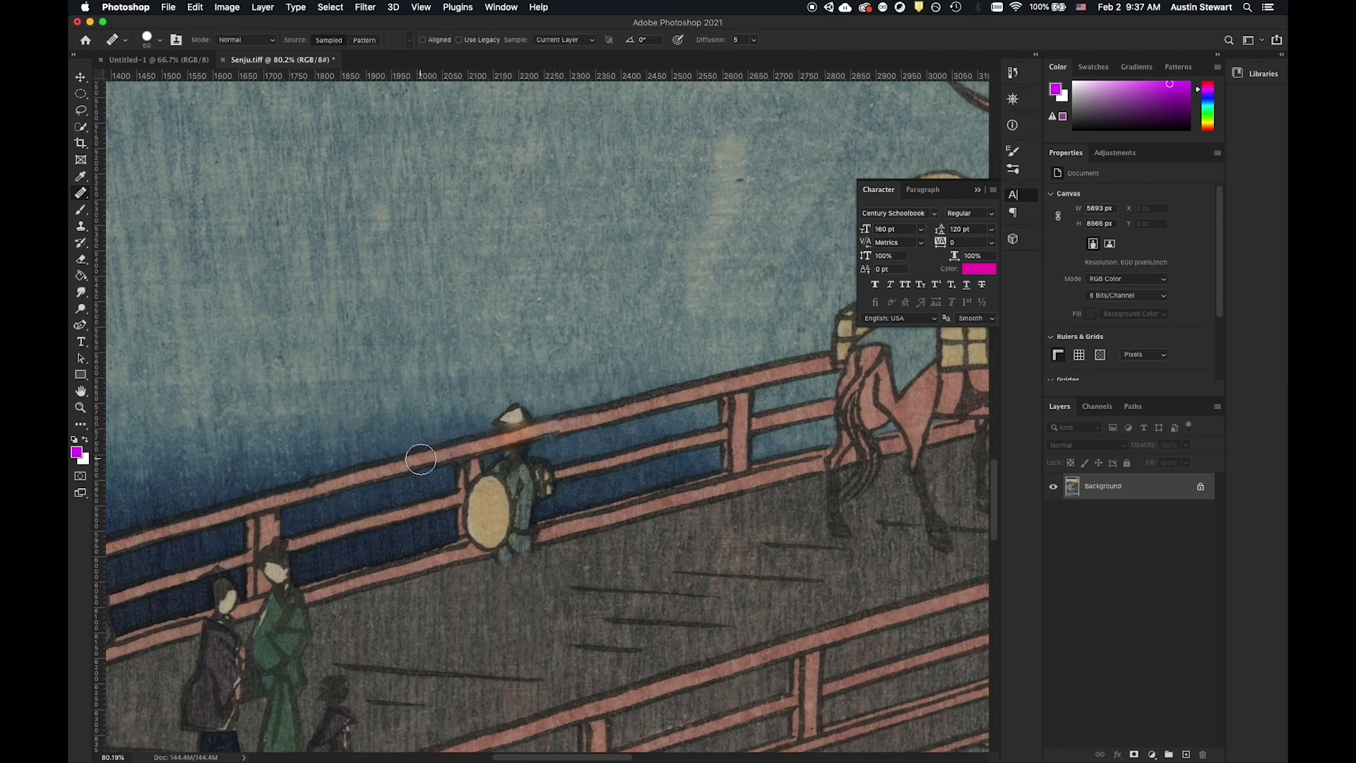
pyautogui.moveTo(463, 449); pyautogui.dragTo(552, 432)
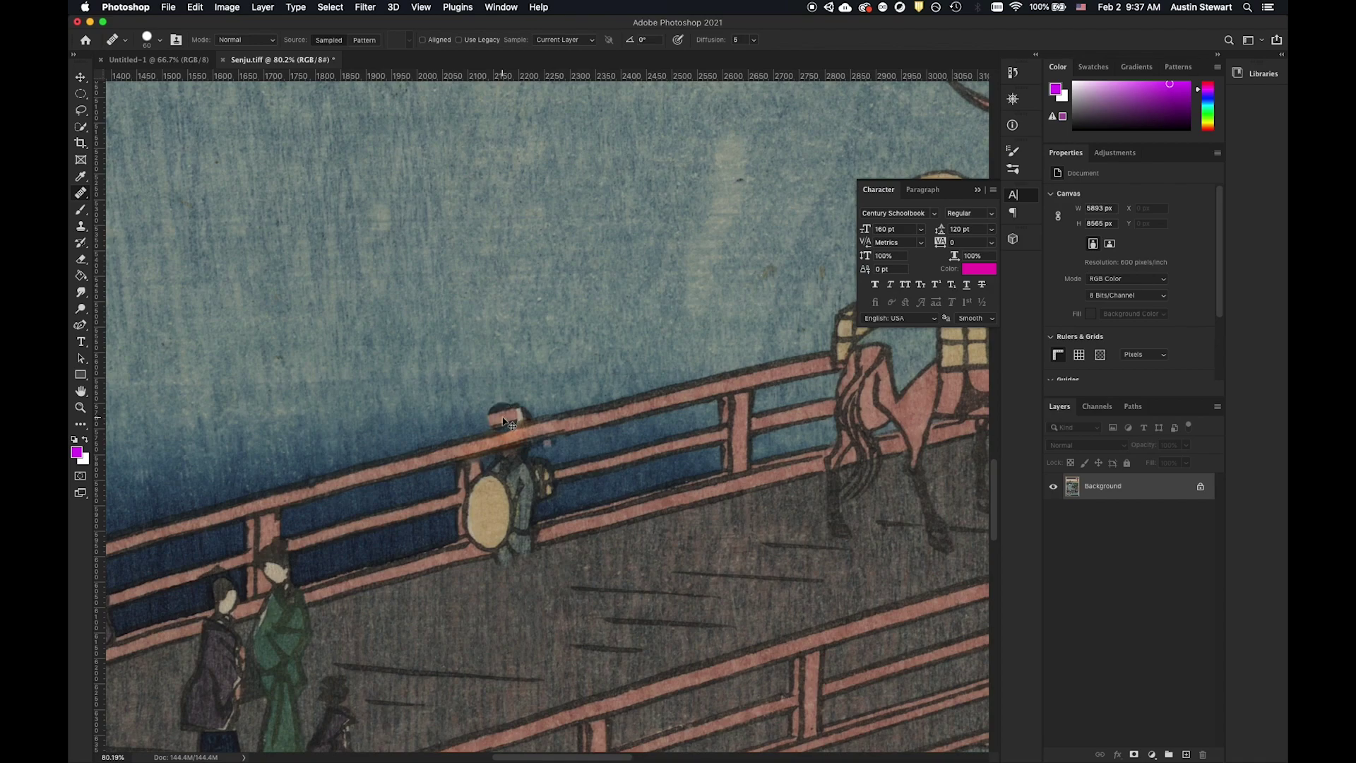
pyautogui.press('super+z')
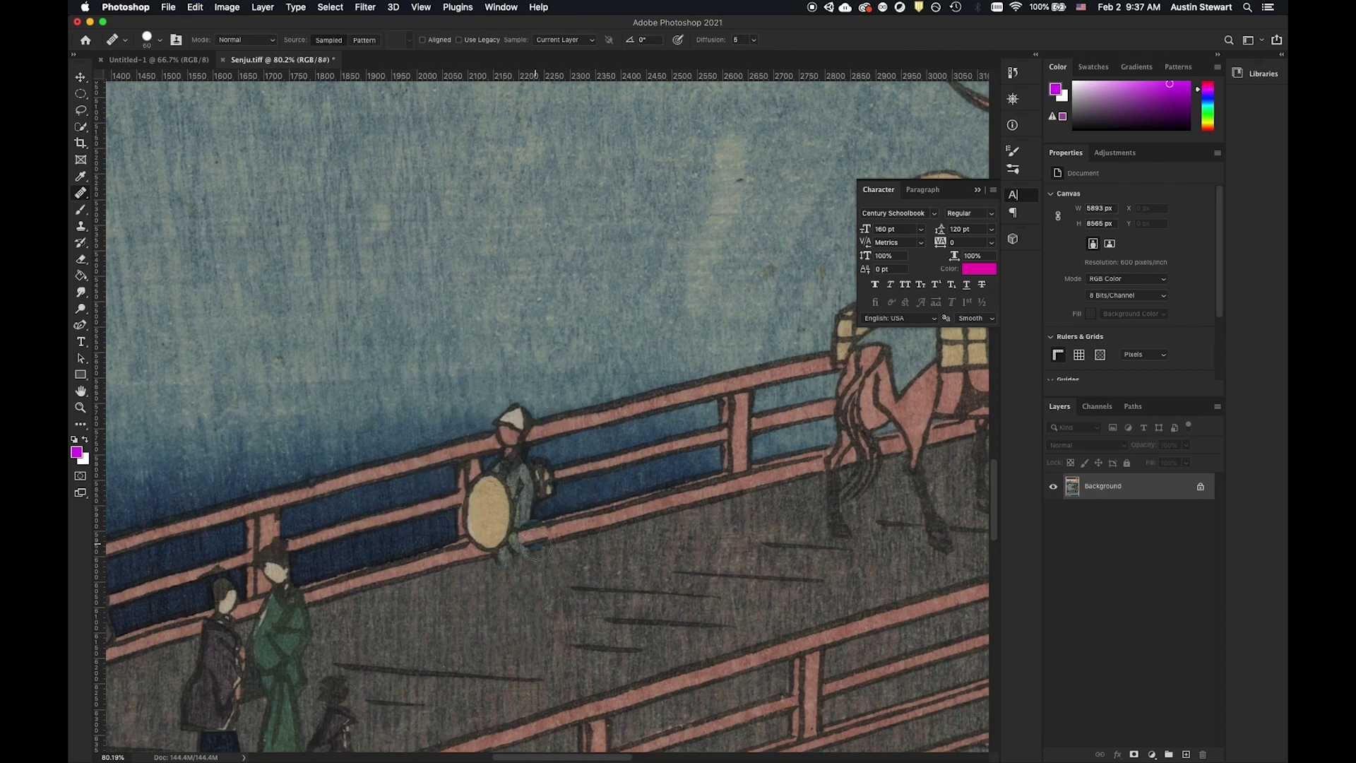
# Enlarge the Healing Brush and cover the walker's pointed hat and face with sampled top railing
pyautogui.click(578, 530)
pyautogui.click(161, 40)
pyautogui.moveTo(165, 71); pyautogui.dragTo(156, 73)
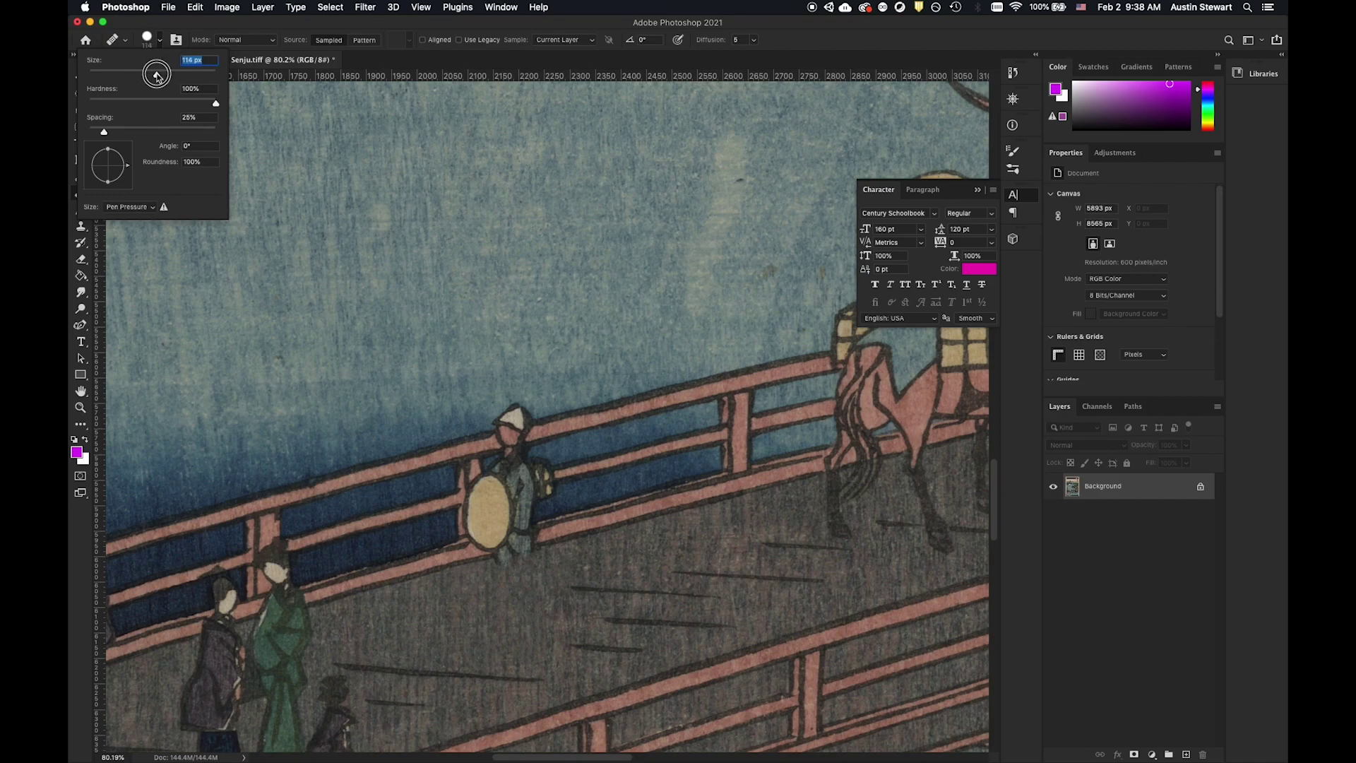
pyautogui.click(213, 33)
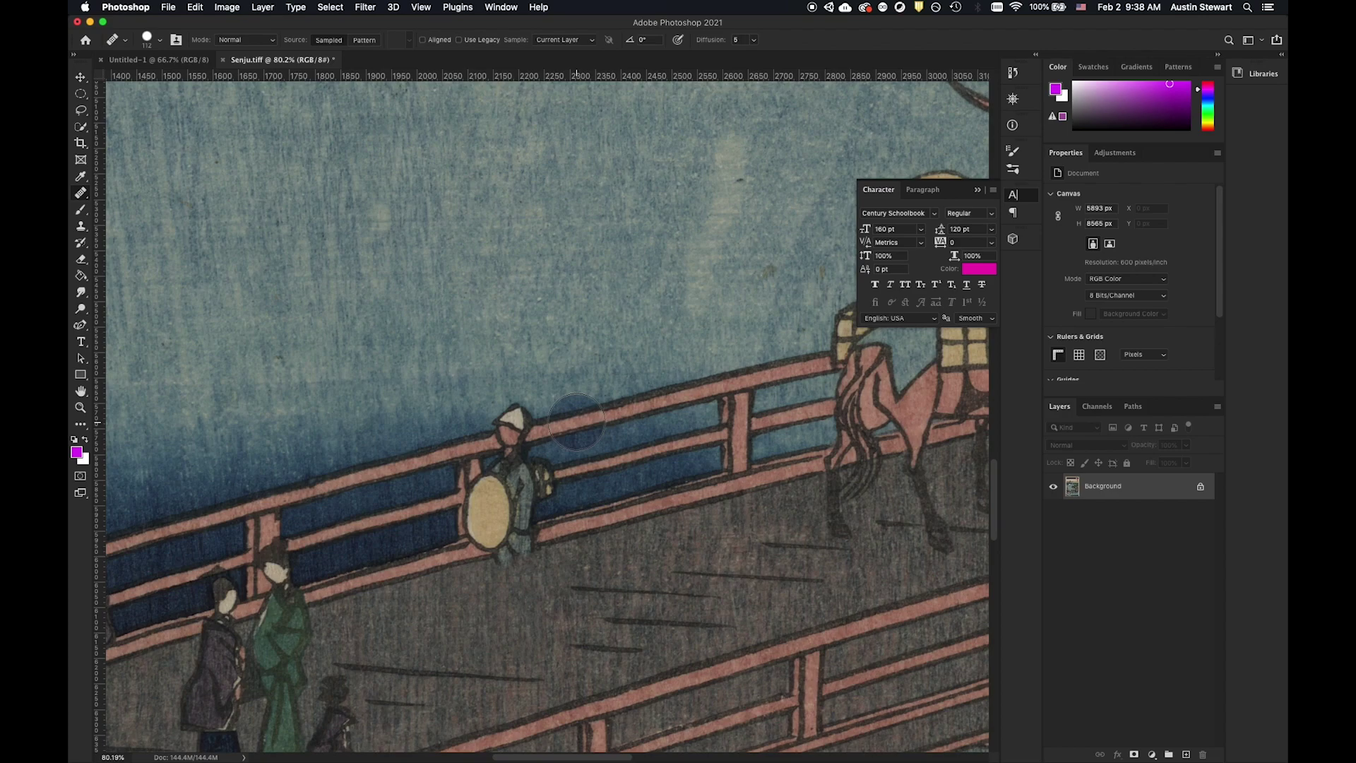
pyautogui.moveTo(520, 425); pyautogui.dragTo(518, 438)
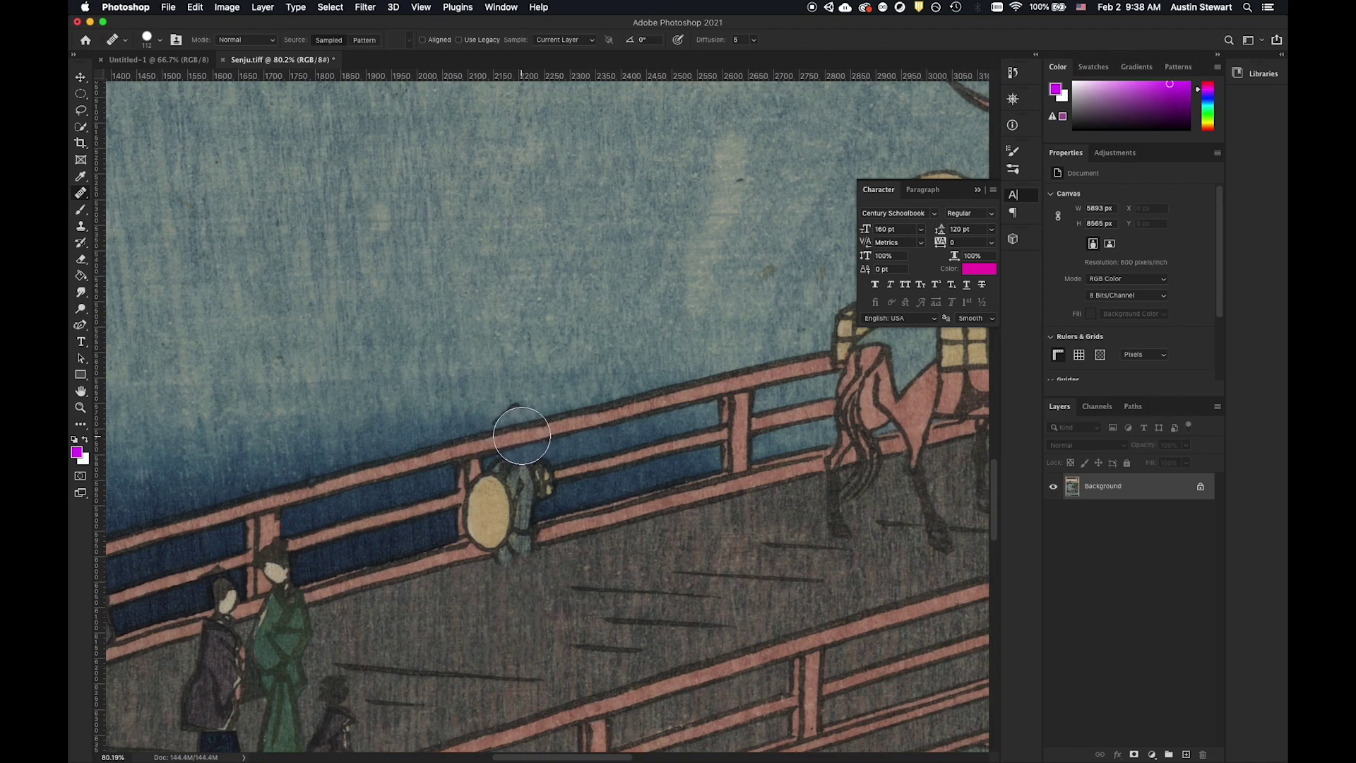
pyautogui.click(524, 434)
pyautogui.click(513, 437)
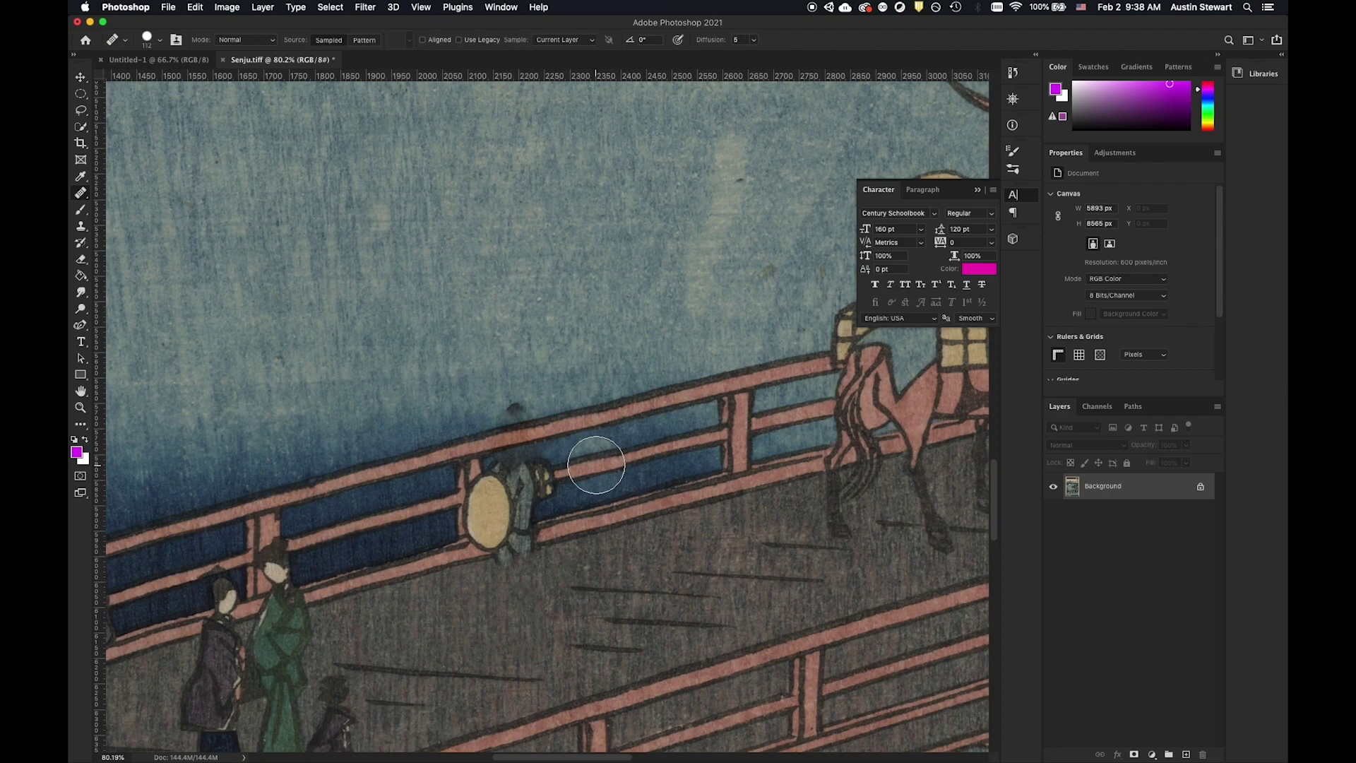
# Heal over the walker's torso and backpack with texture sampled from the middle rail and river, undoing the last dab
pyautogui.moveTo(604, 464); pyautogui.dragTo(527, 483)
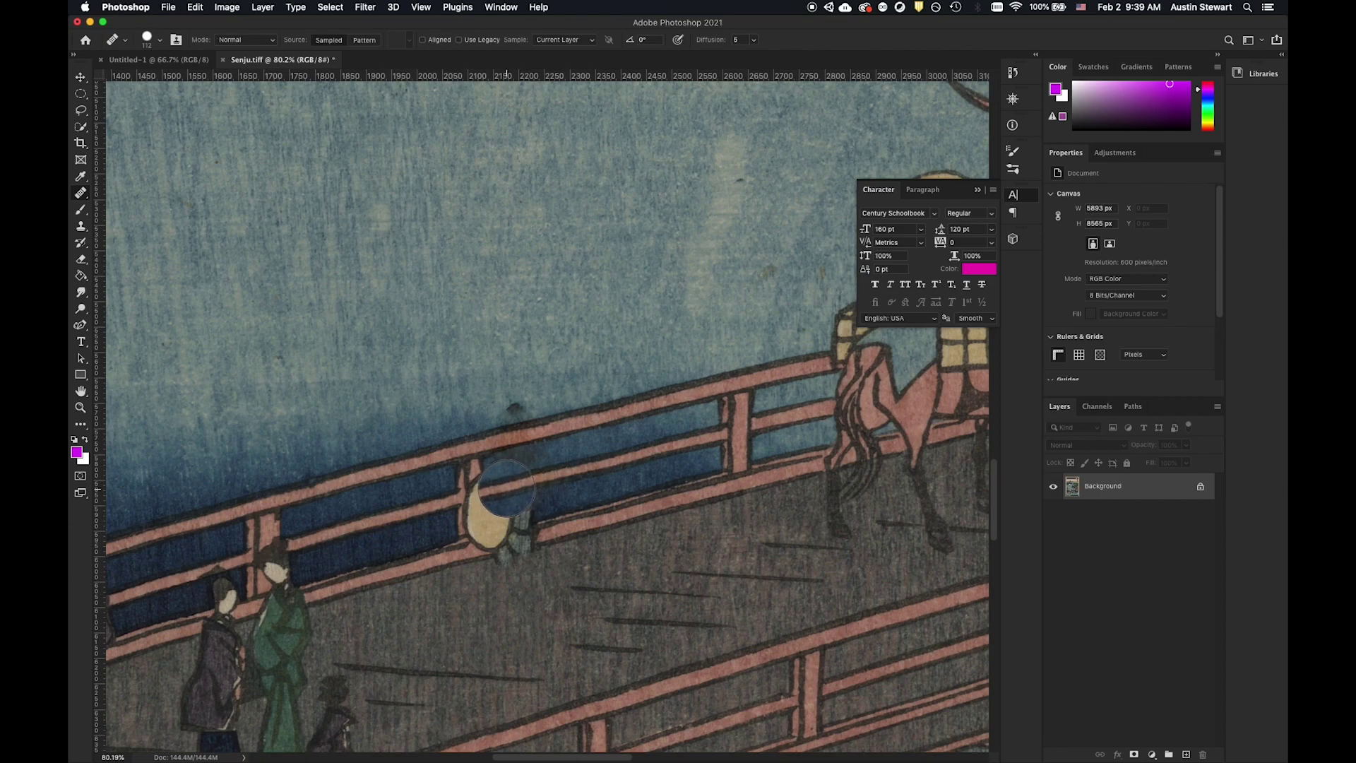
pyautogui.click(508, 487)
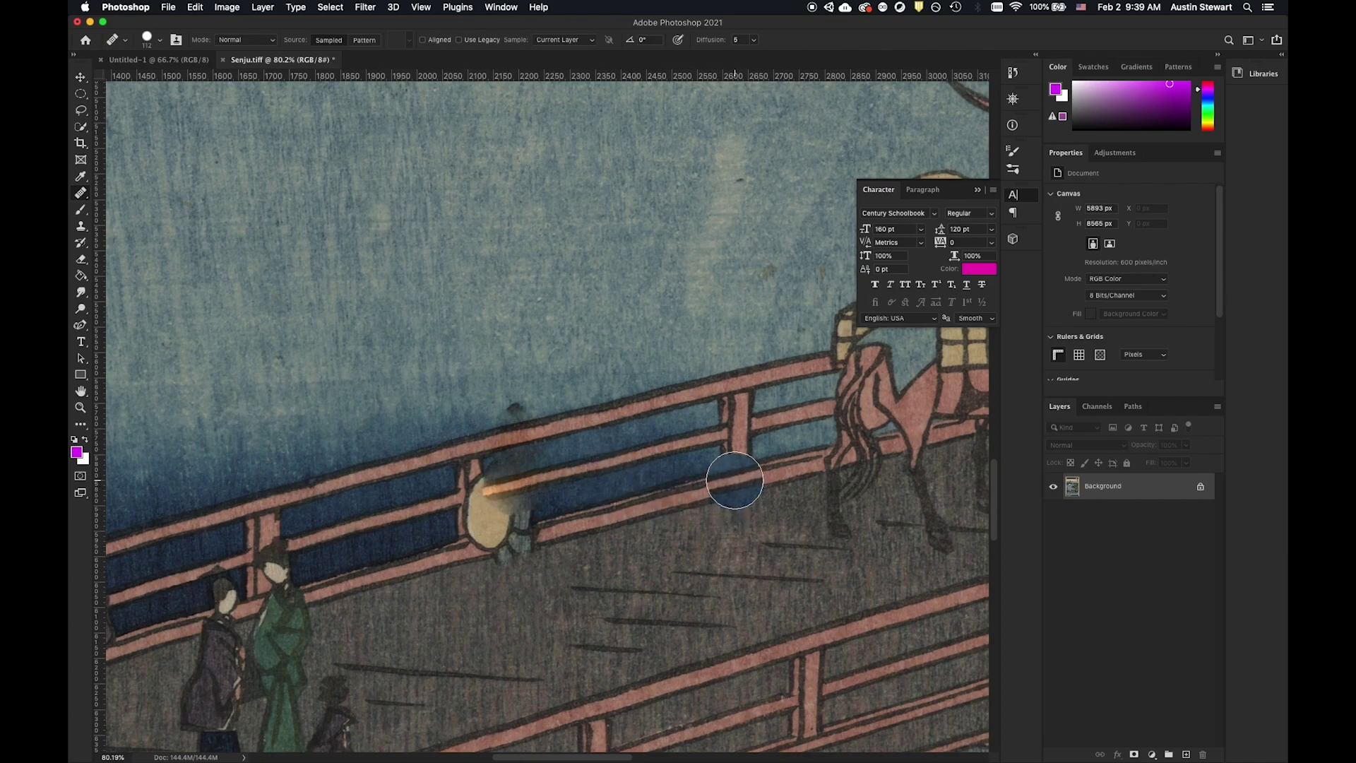
pyautogui.click(495, 450)
pyautogui.press('super+z')
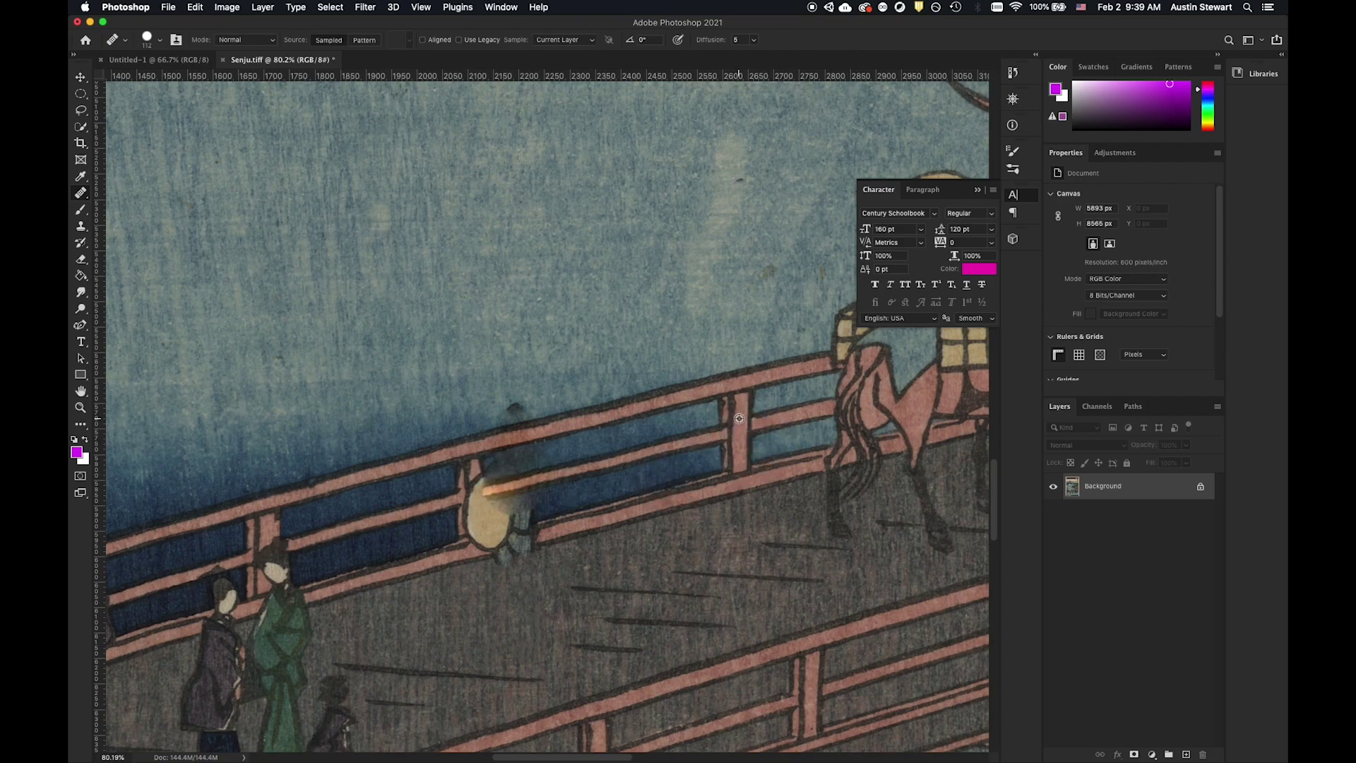
# Sample the railing post between the walker and the horse, and heal it over the round hat the walker carries
pyautogui.keyDown('alt'); pyautogui.click(739, 424); pyautogui.keyUp('alt')
pyautogui.click(466, 497)
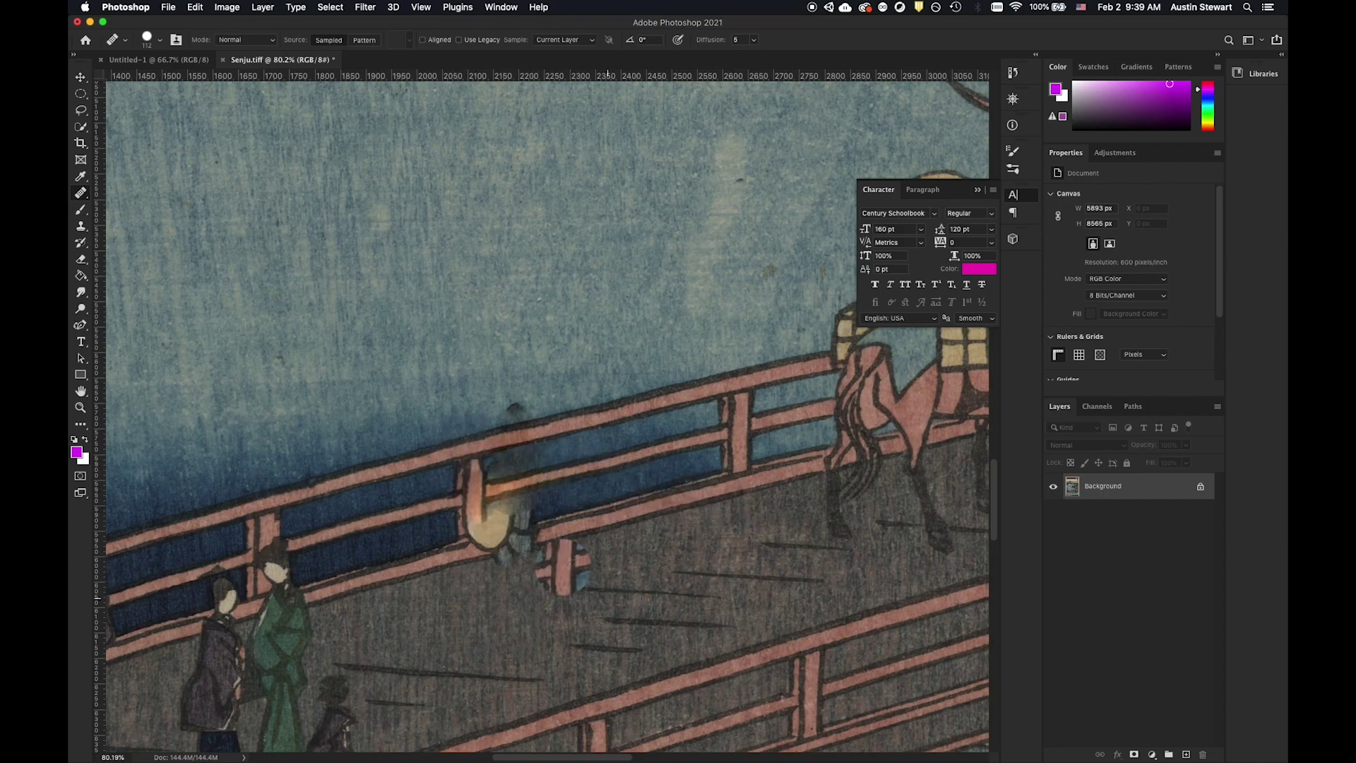
pyautogui.moveTo(502, 494)
pyautogui.mouseDown()
pyautogui.moveTo(623, 451)
pyautogui.moveTo(476, 482)
pyautogui.moveTo(443, 447)
pyautogui.moveTo(491, 536)
pyautogui.mouseUp()
# Undo all the Healing Brush strokes made on the walker
pyautogui.press('super+z')
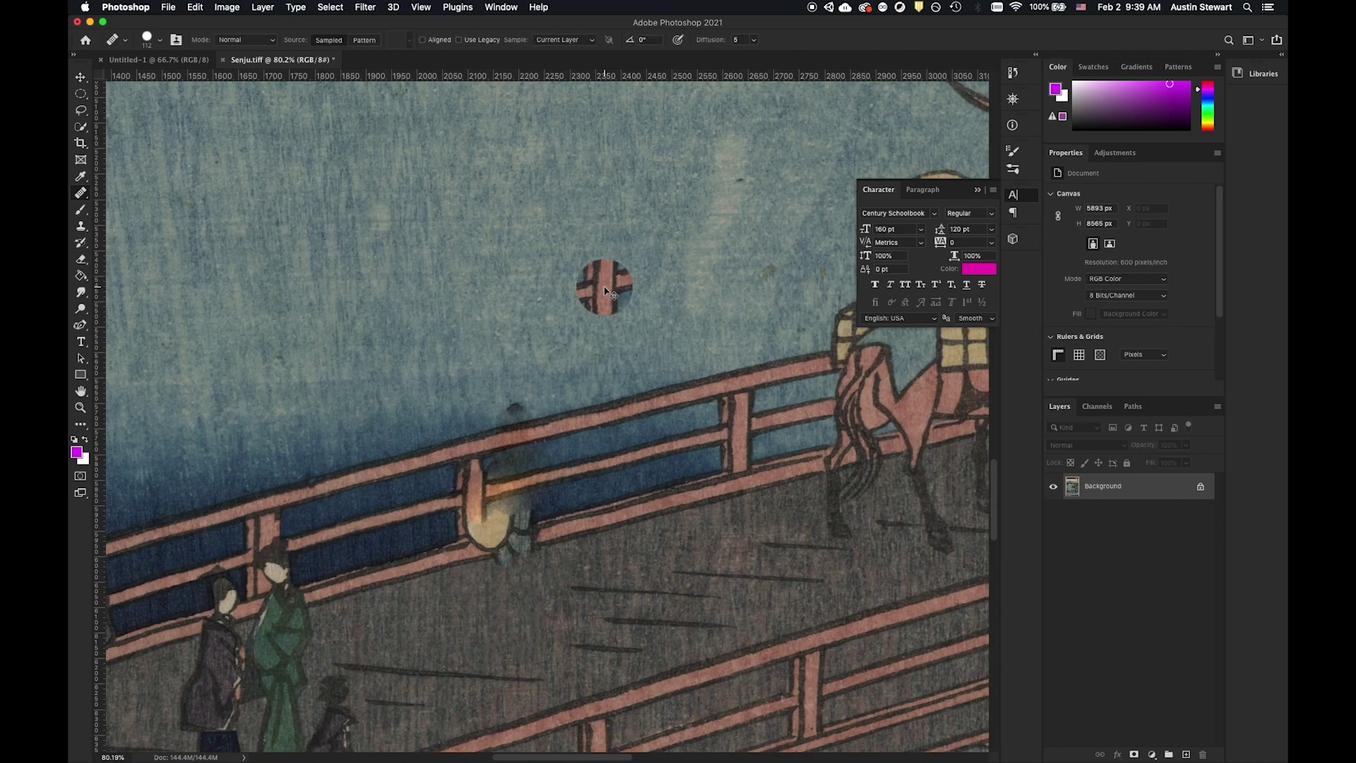
pyautogui.press('super+z')
pyautogui.press('super+z')
pyautogui.press('super+z')
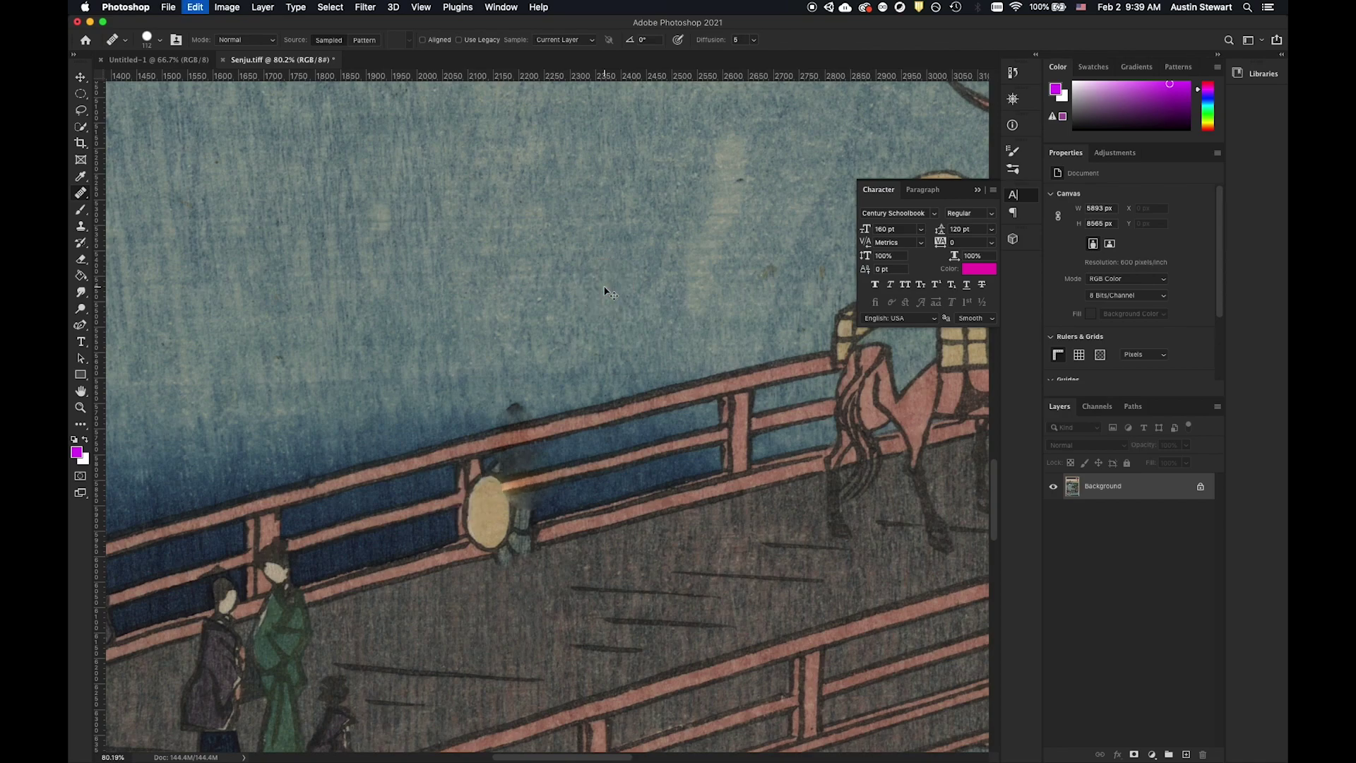
pyautogui.press('super+z')
pyautogui.press('super+z')
pyautogui.press('super+z')
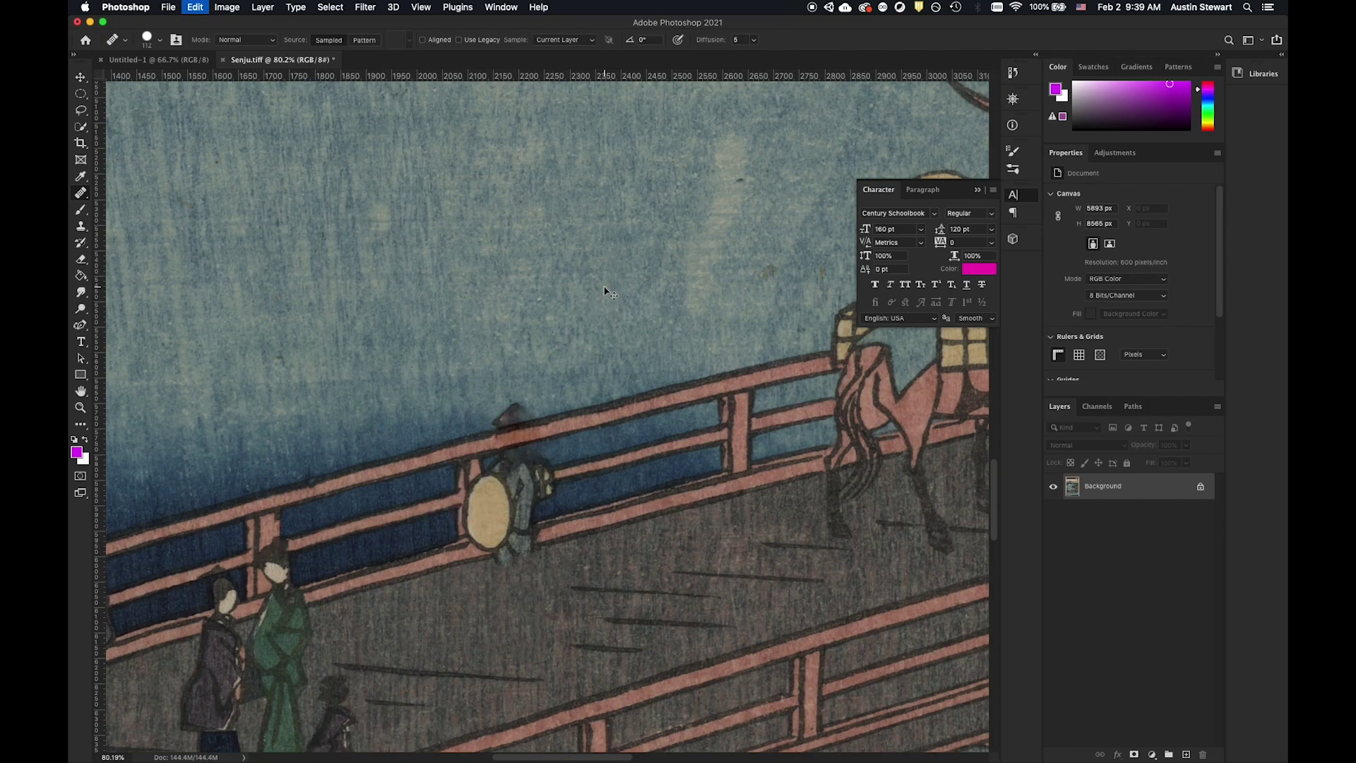
pyautogui.press('super+z')
pyautogui.press('super+z')
pyautogui.press('super+z')
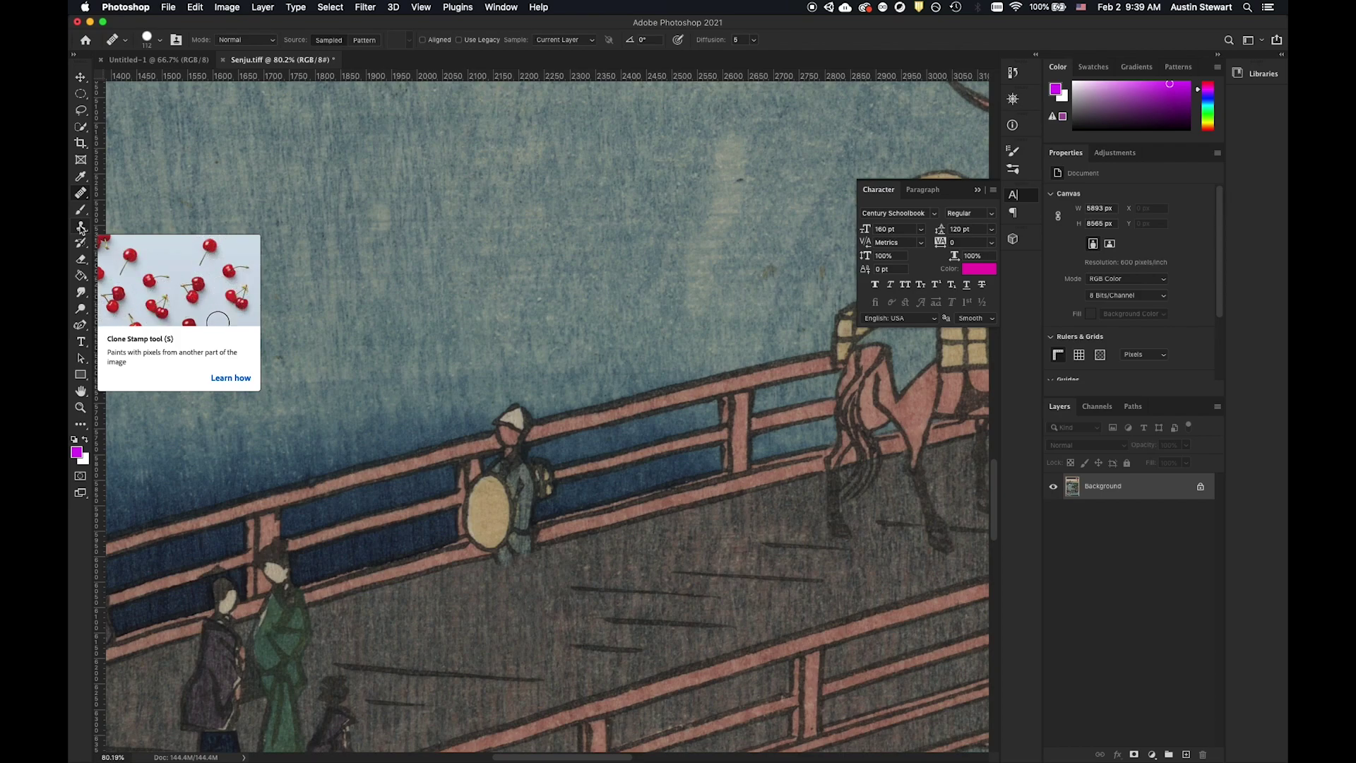
# Switch to the Clone Stamp tool and pick the Soft Round brush preset
pyautogui.click(82, 227)
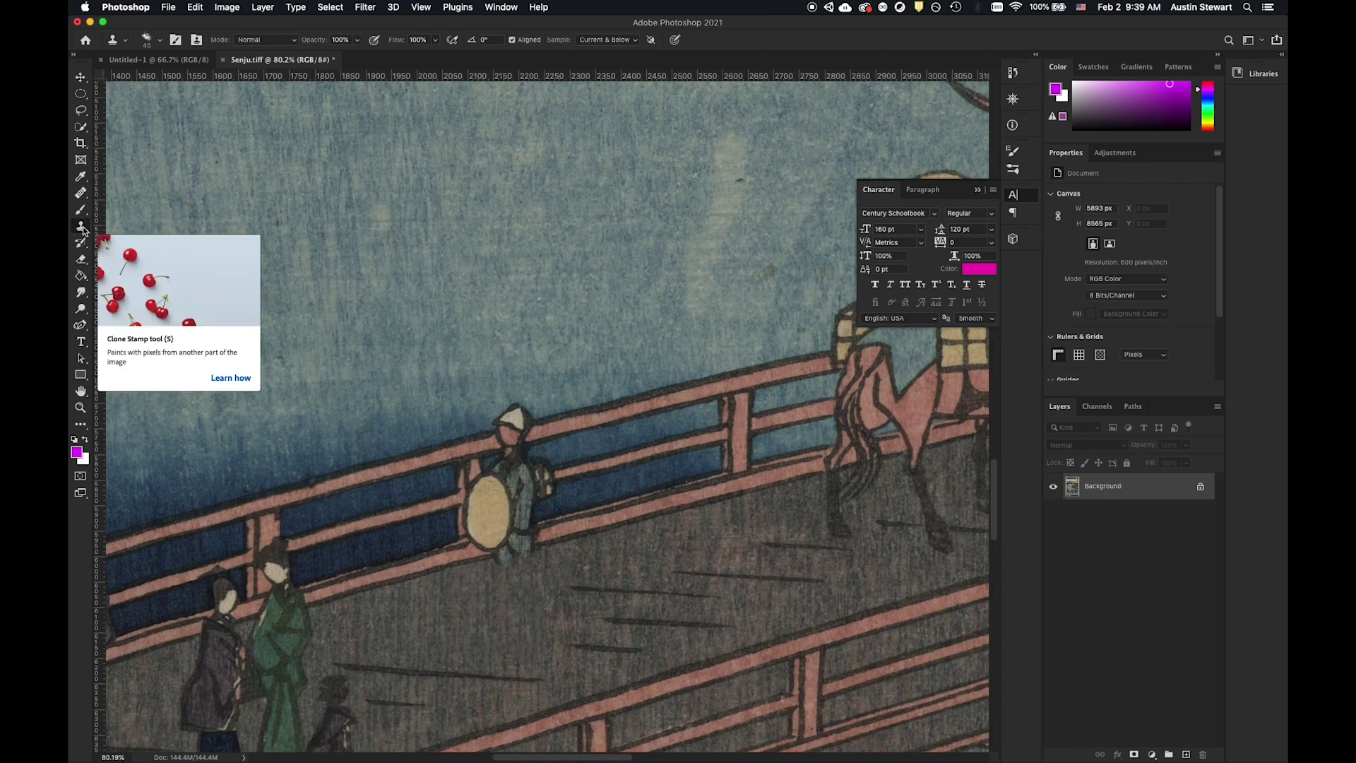
pyautogui.click(161, 41)
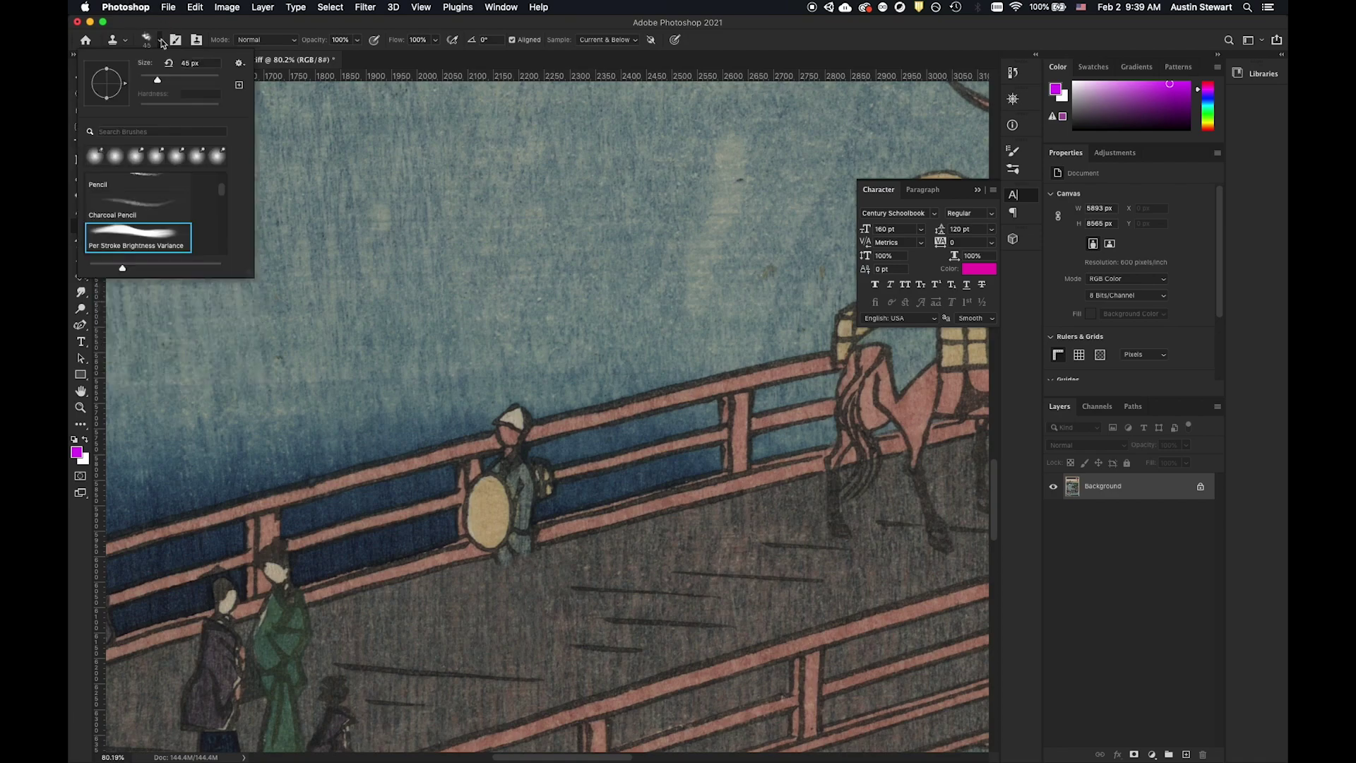
pyautogui.scroll(10, 130, 169)
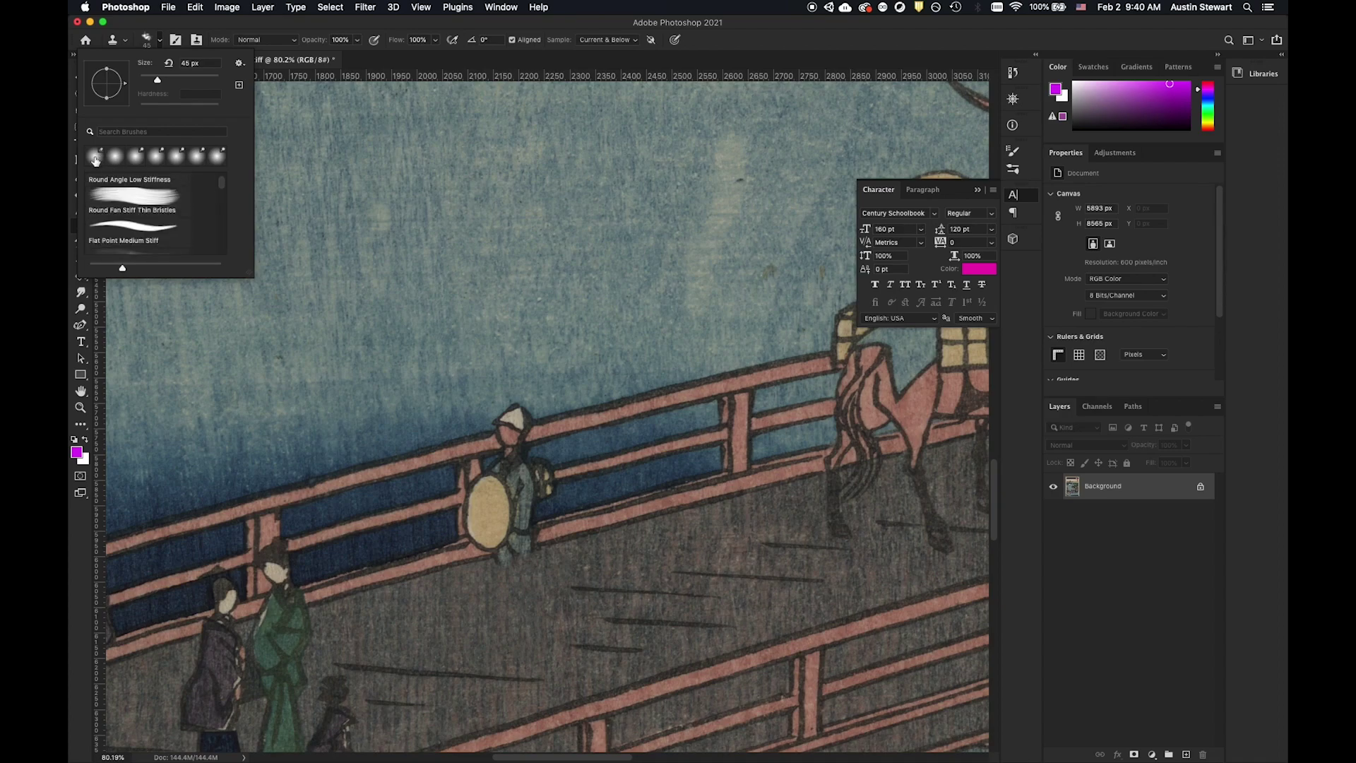
pyautogui.scroll(5, 124, 206)
pyautogui.click(110, 184)
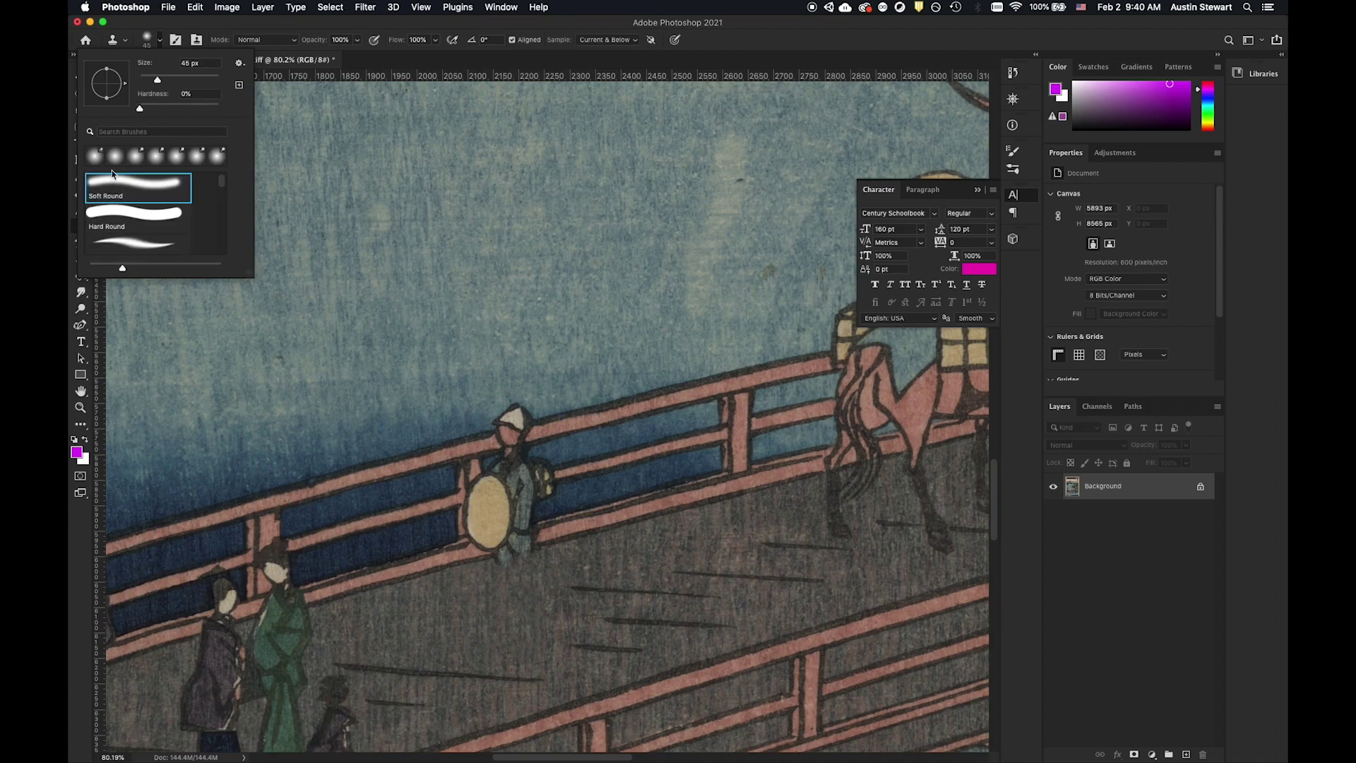
pyautogui.click(148, 26)
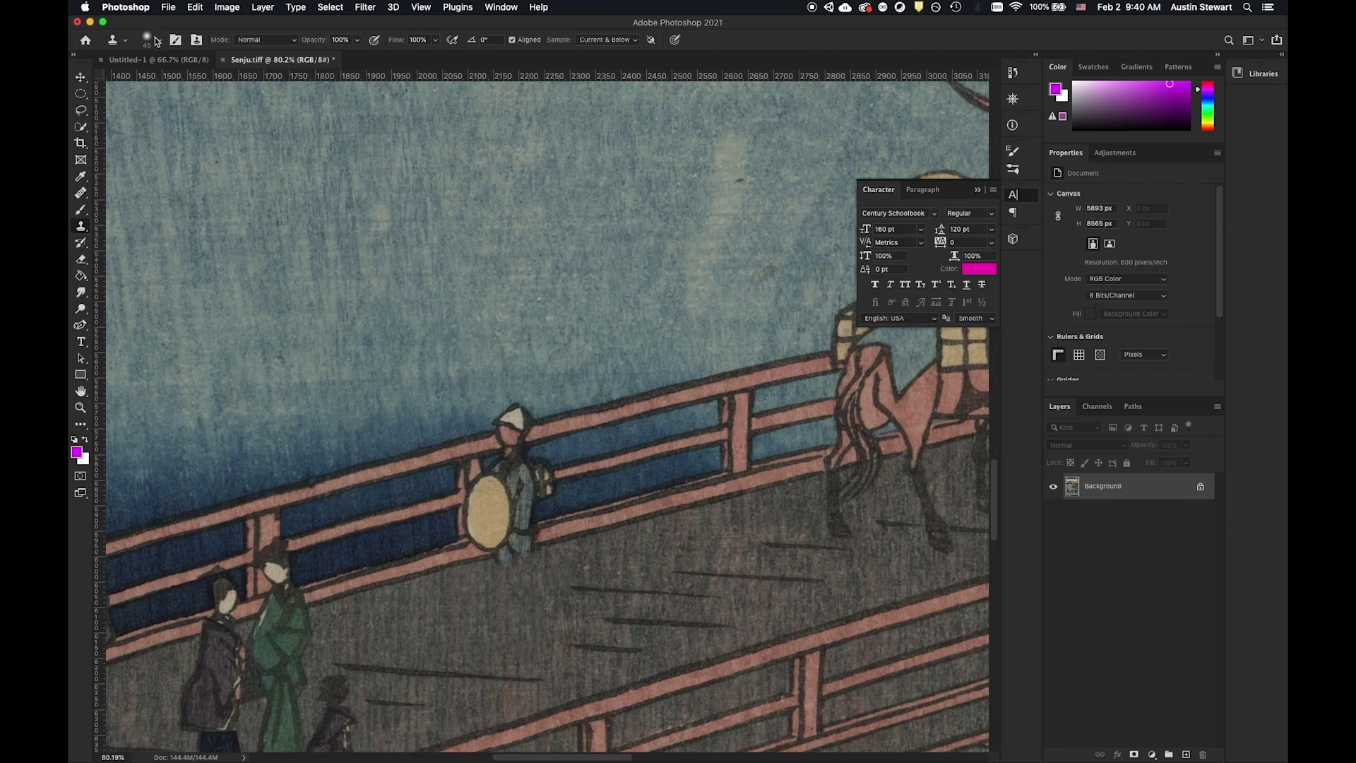
# Enlarge the Clone Stamp brush and set it to sample Current & Below
pyautogui.click(162, 44)
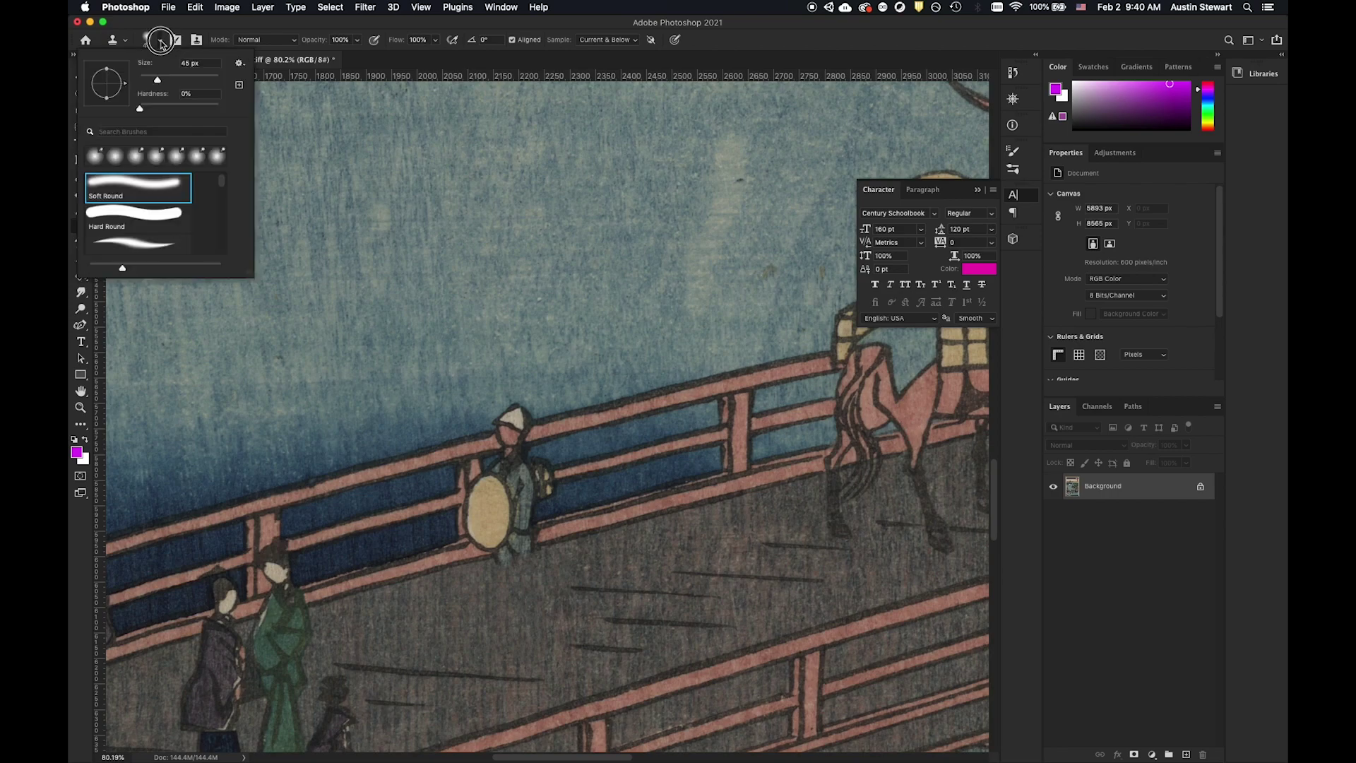
pyautogui.moveTo(157, 84); pyautogui.dragTo(177, 81)
pyautogui.click(189, 27)
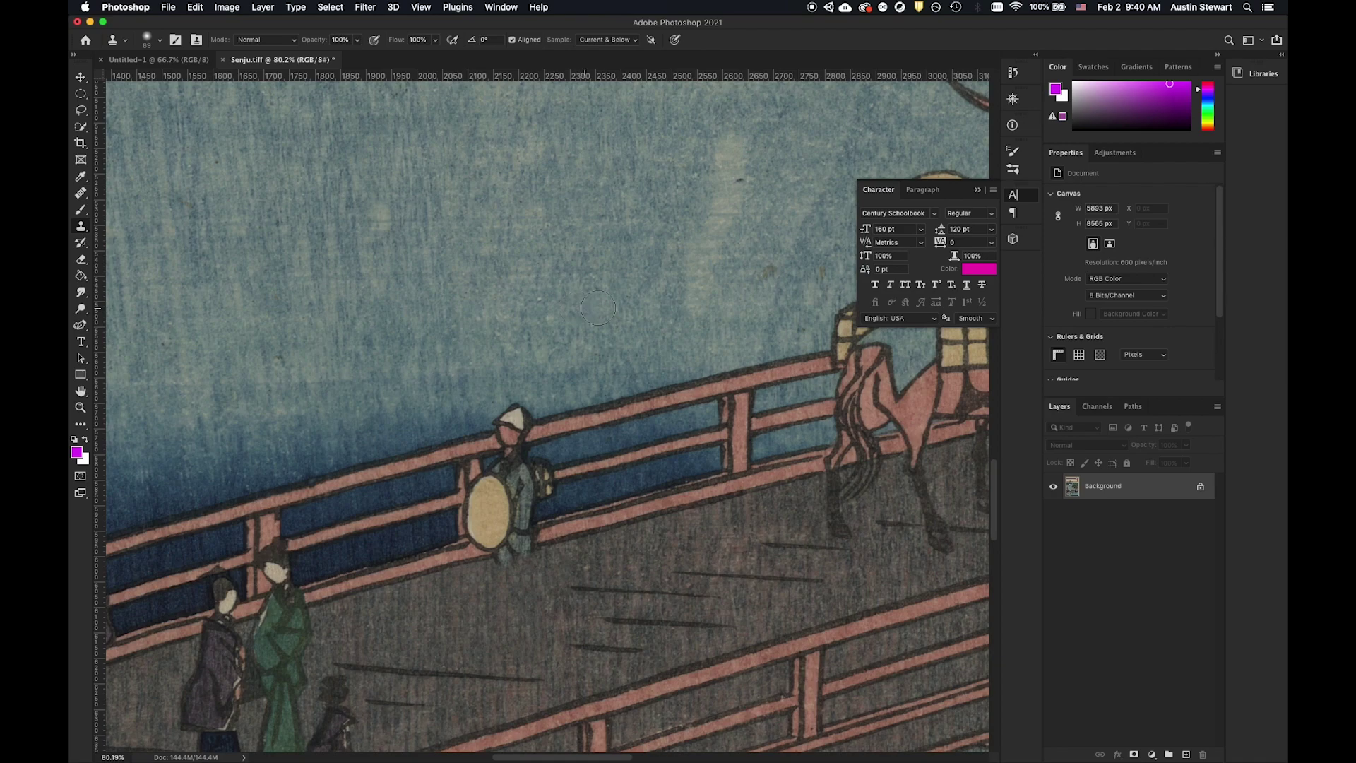
pyautogui.click(629, 44)
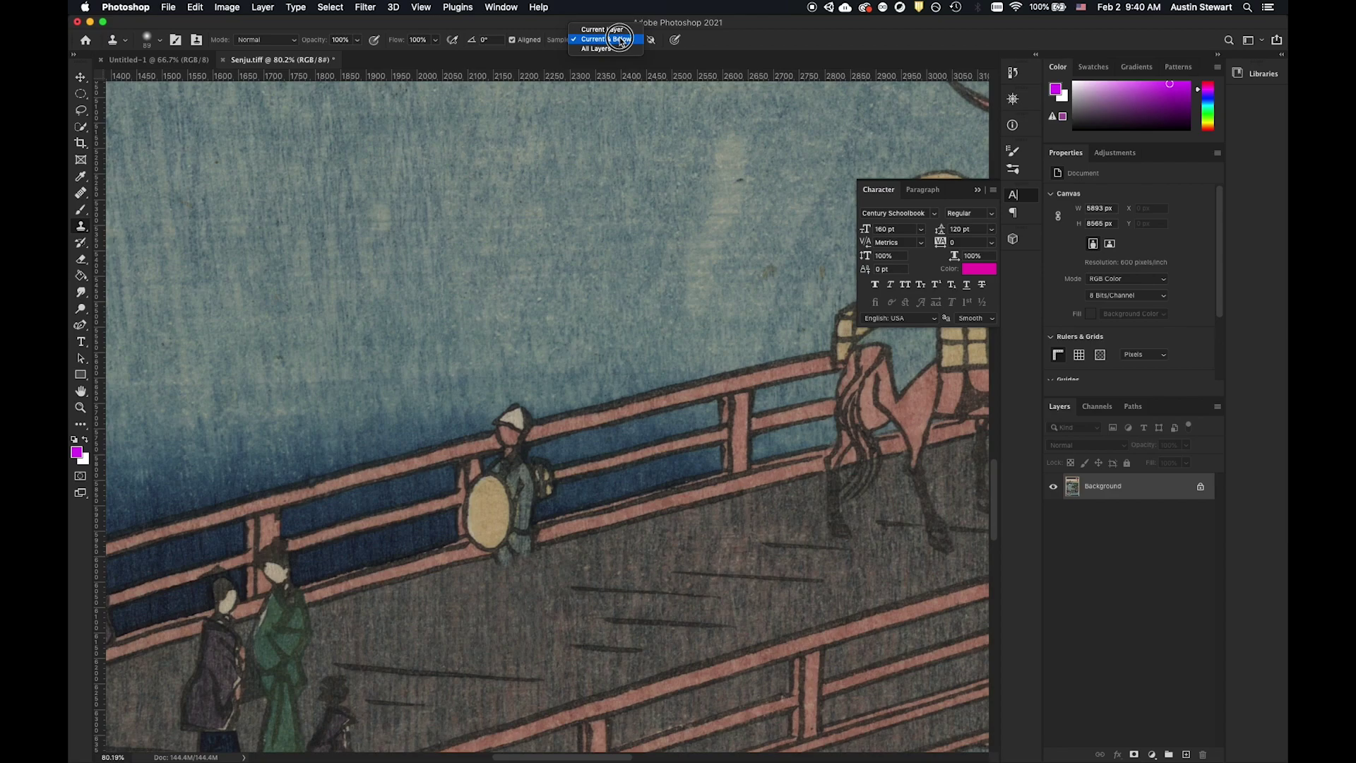
pyautogui.click(621, 40)
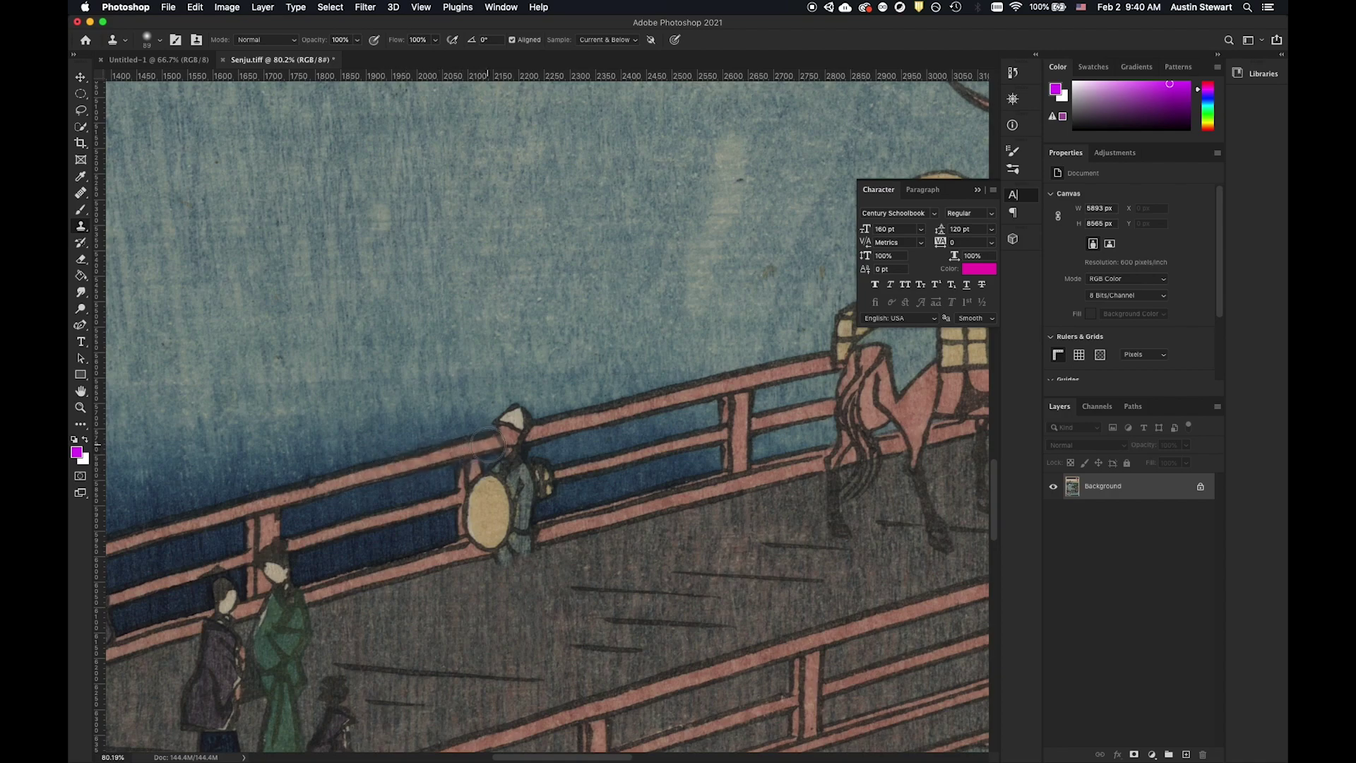
# Clone the top rail over the walker's head and the blue water over the hat tip above it
pyautogui.moveTo(487, 443)
pyautogui.mouseDown()
pyautogui.moveTo(485, 466)
pyautogui.moveTo(528, 425)
pyautogui.moveTo(484, 454)
pyautogui.mouseUp()
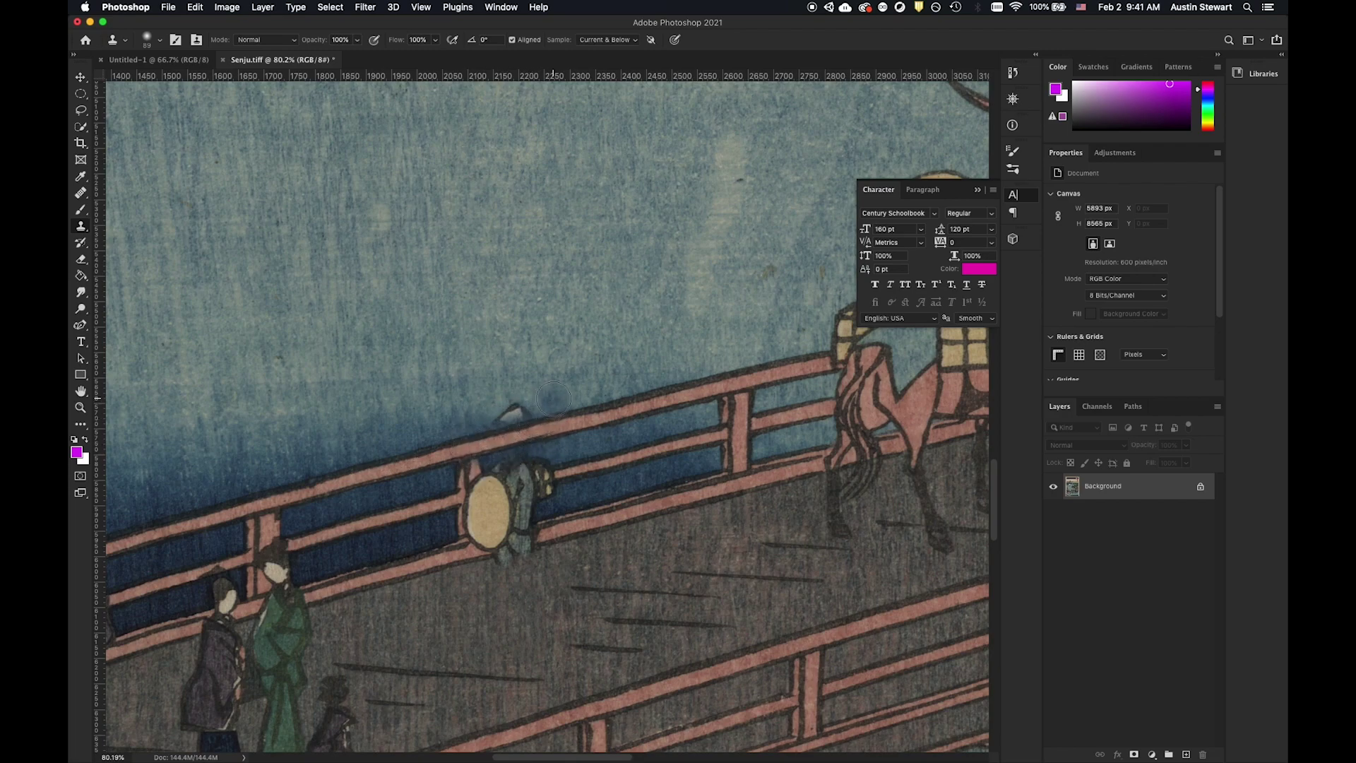
pyautogui.moveTo(515, 425)
pyautogui.mouseDown()
pyautogui.moveTo(525, 413)
pyautogui.moveTo(493, 375)
pyautogui.moveTo(519, 411)
pyautogui.mouseUp()
pyautogui.press('super+z')
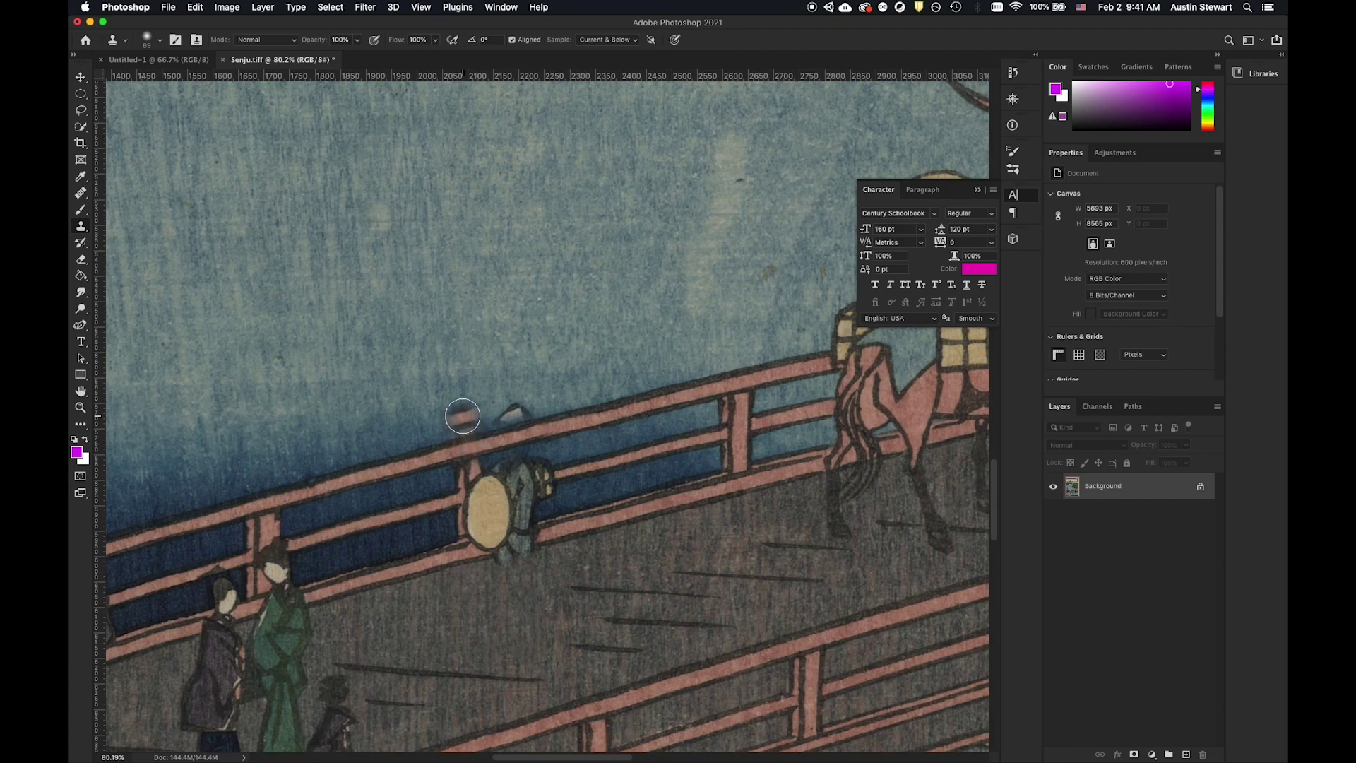
pyautogui.moveTo(460, 441); pyautogui.dragTo(466, 450)
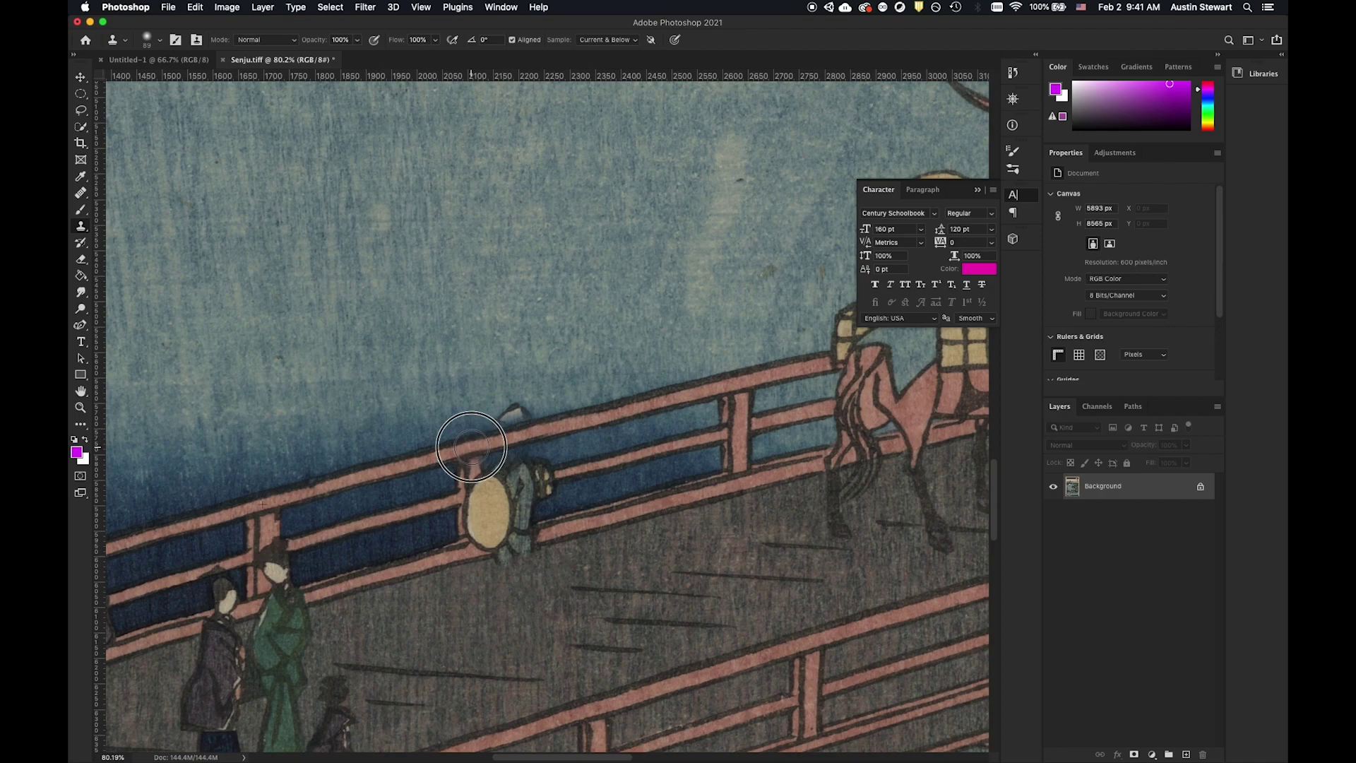
pyautogui.moveTo(471, 444)
pyautogui.mouseDown()
pyautogui.moveTo(464, 421)
pyautogui.moveTo(478, 409)
pyautogui.moveTo(554, 396)
pyautogui.moveTo(399, 381)
pyautogui.mouseUp()
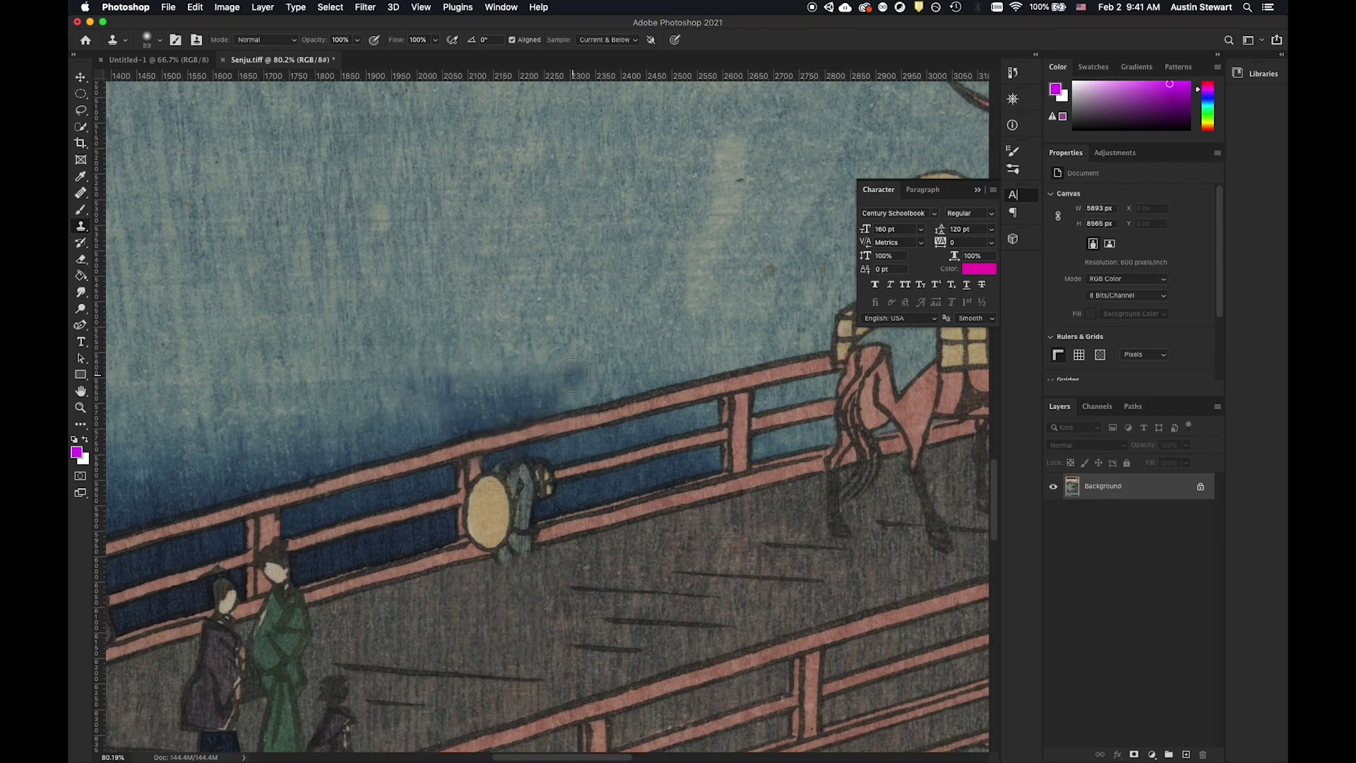
pyautogui.click(496, 488)
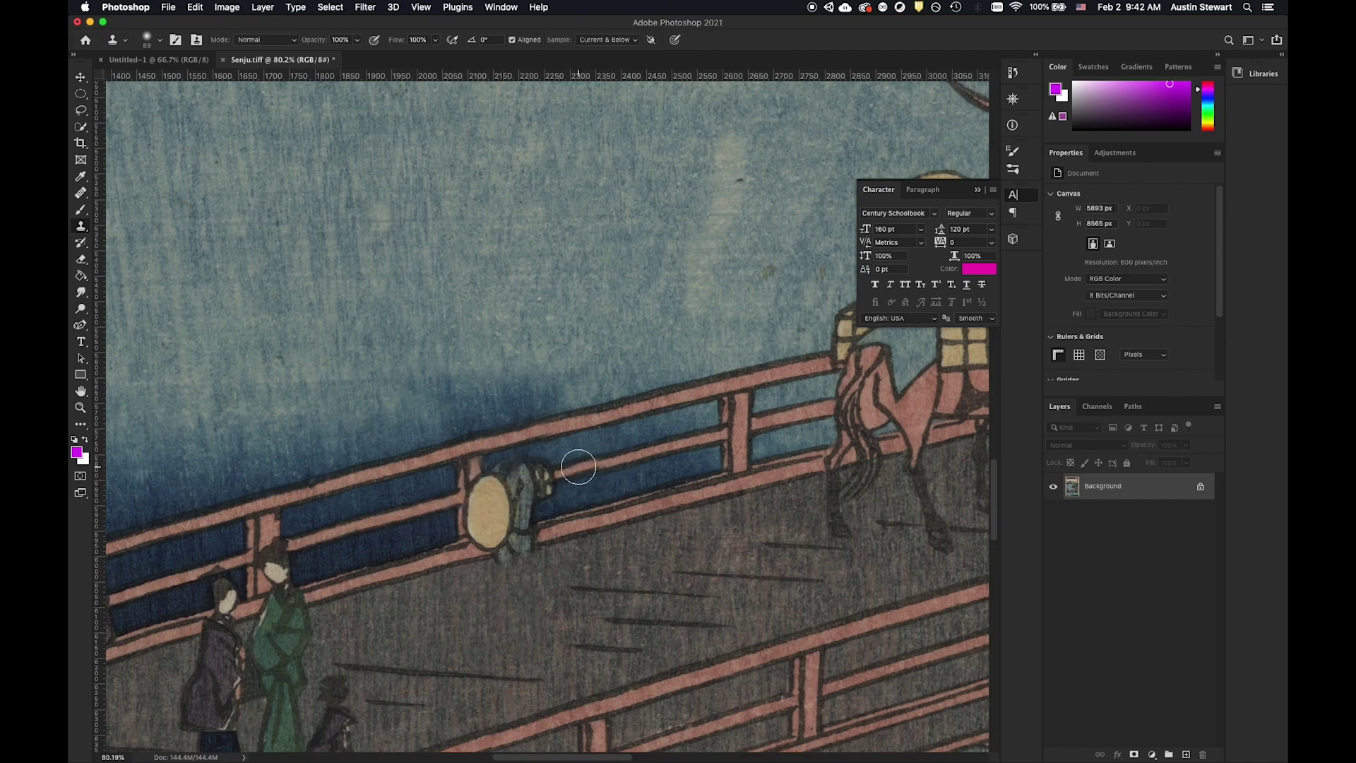
# Clone the railing, its post and the dark water over the walker's body, pack, legs and round hat
pyautogui.moveTo(564, 471)
pyautogui.mouseDown()
pyautogui.moveTo(502, 488)
pyautogui.moveTo(504, 469)
pyautogui.moveTo(546, 460)
pyautogui.mouseUp()
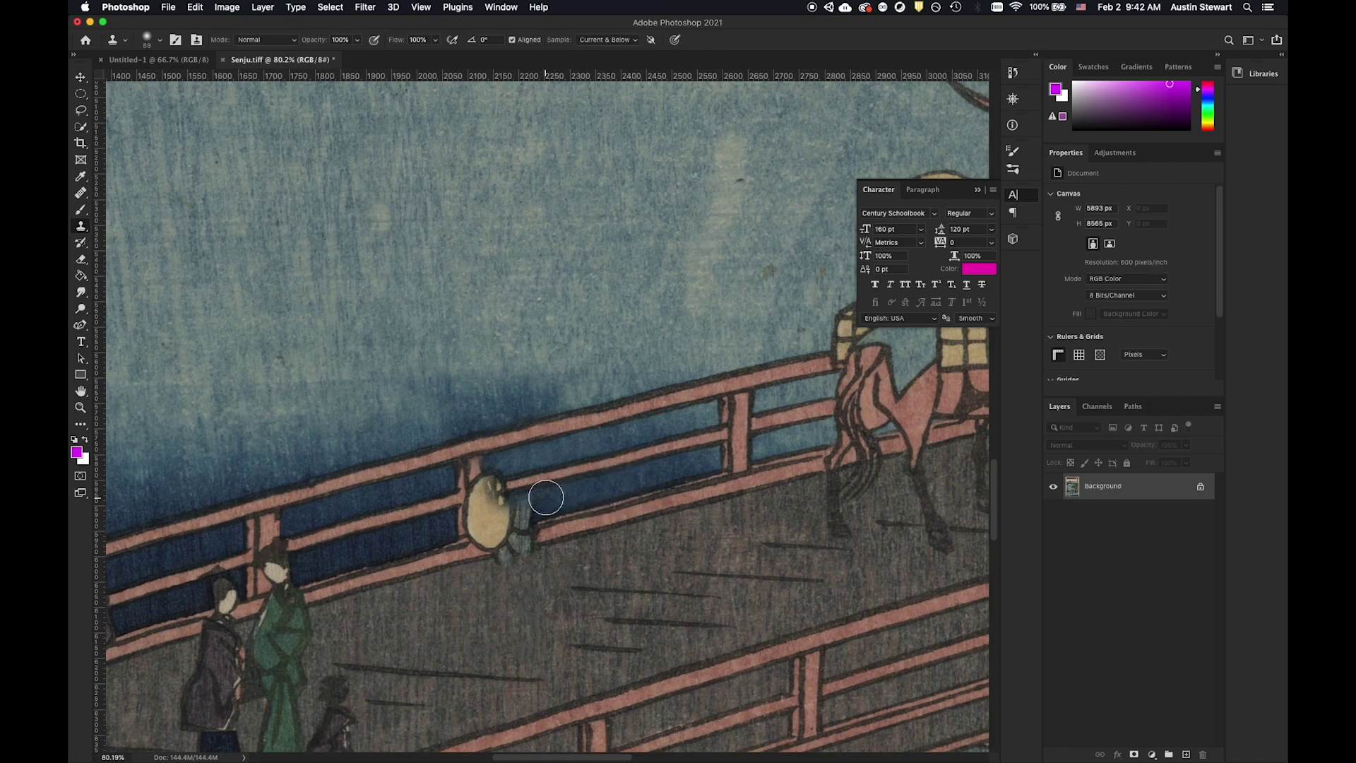
pyautogui.moveTo(530, 499); pyautogui.dragTo(513, 514)
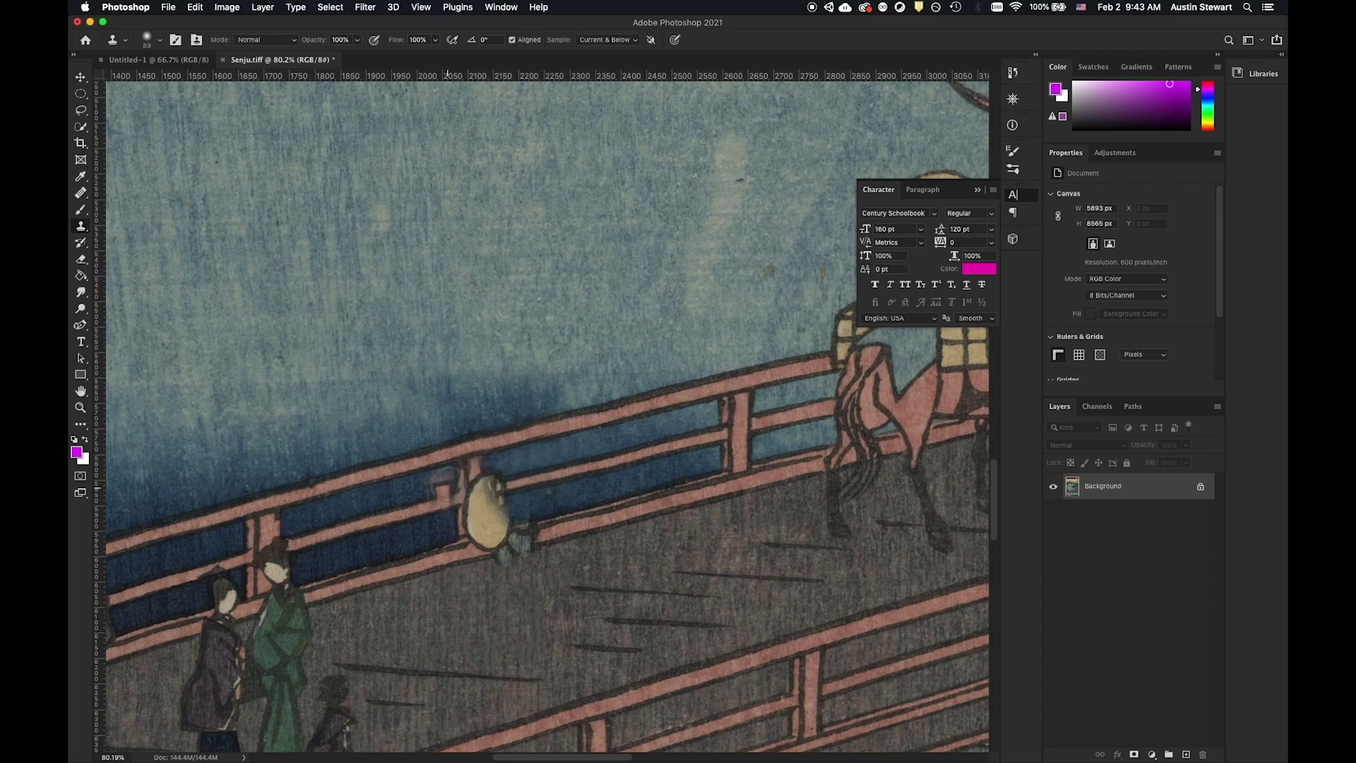
pyautogui.moveTo(473, 464)
pyautogui.mouseDown()
pyautogui.moveTo(478, 542)
pyautogui.moveTo(528, 532)
pyautogui.mouseUp()
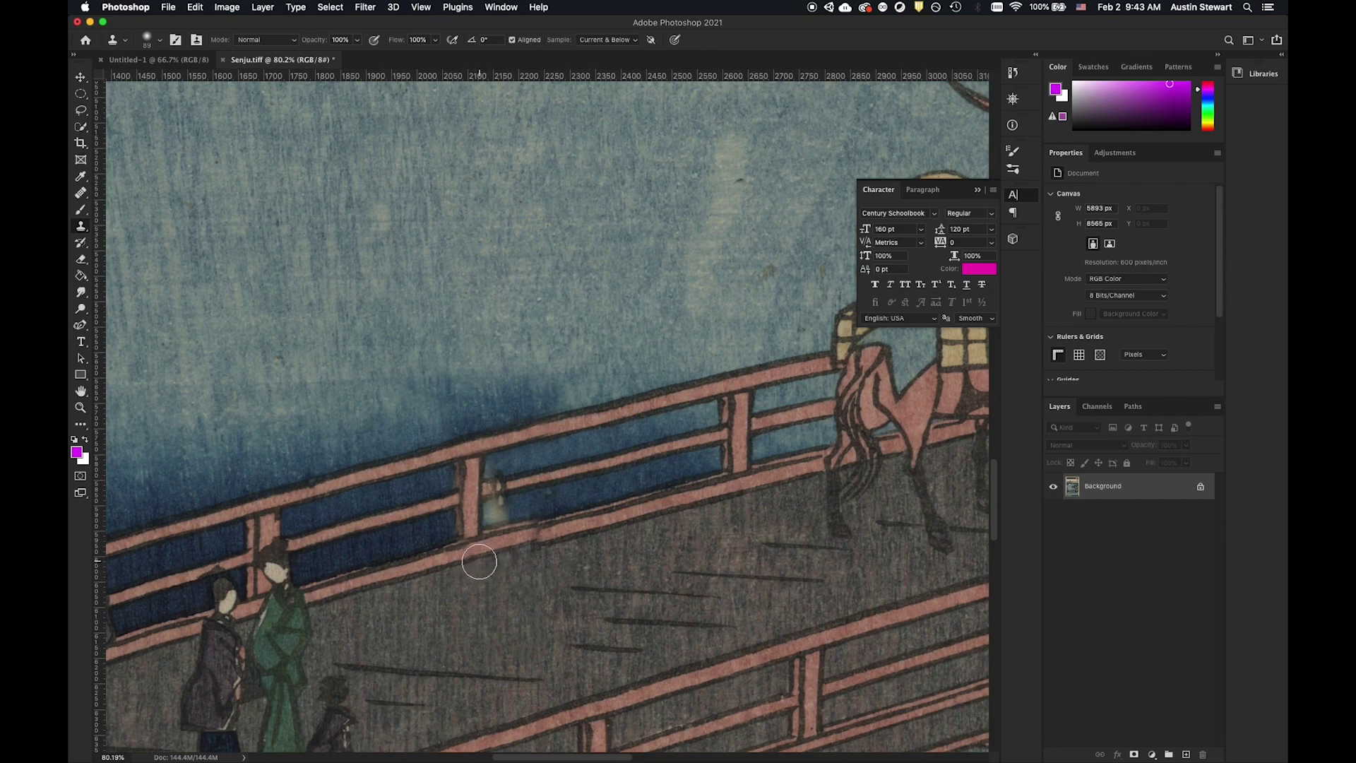
# Clone bridge deck, dark water and middle rail over the walker's remaining traces beside the railing post
pyautogui.moveTo(557, 542); pyautogui.dragTo(546, 548)
pyautogui.press('super+z')
pyautogui.moveTo(584, 532); pyautogui.dragTo(494, 558)
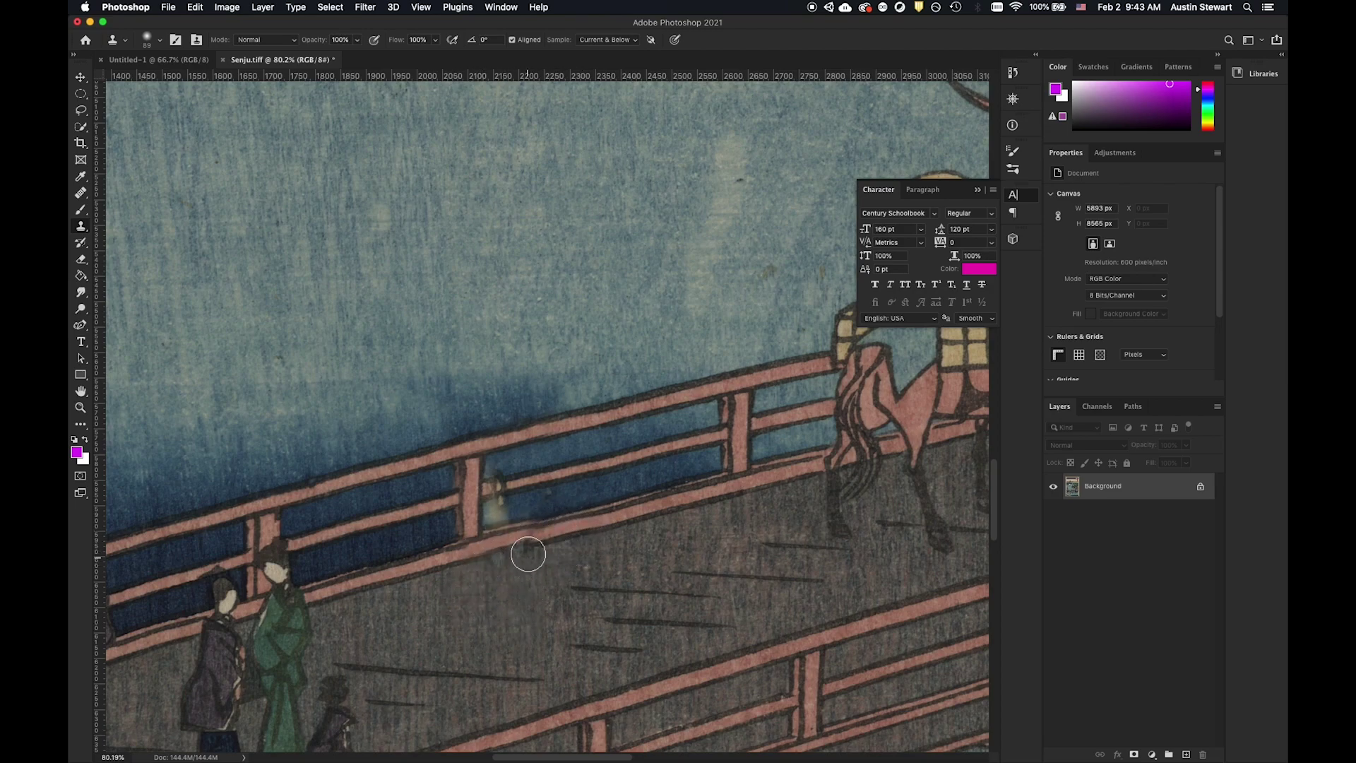
pyautogui.keyDown('alt'); pyautogui.click(540, 503); pyautogui.keyUp('alt')
pyautogui.moveTo(518, 506)
pyautogui.mouseDown()
pyautogui.moveTo(484, 515)
pyautogui.moveTo(498, 519)
pyautogui.mouseUp()
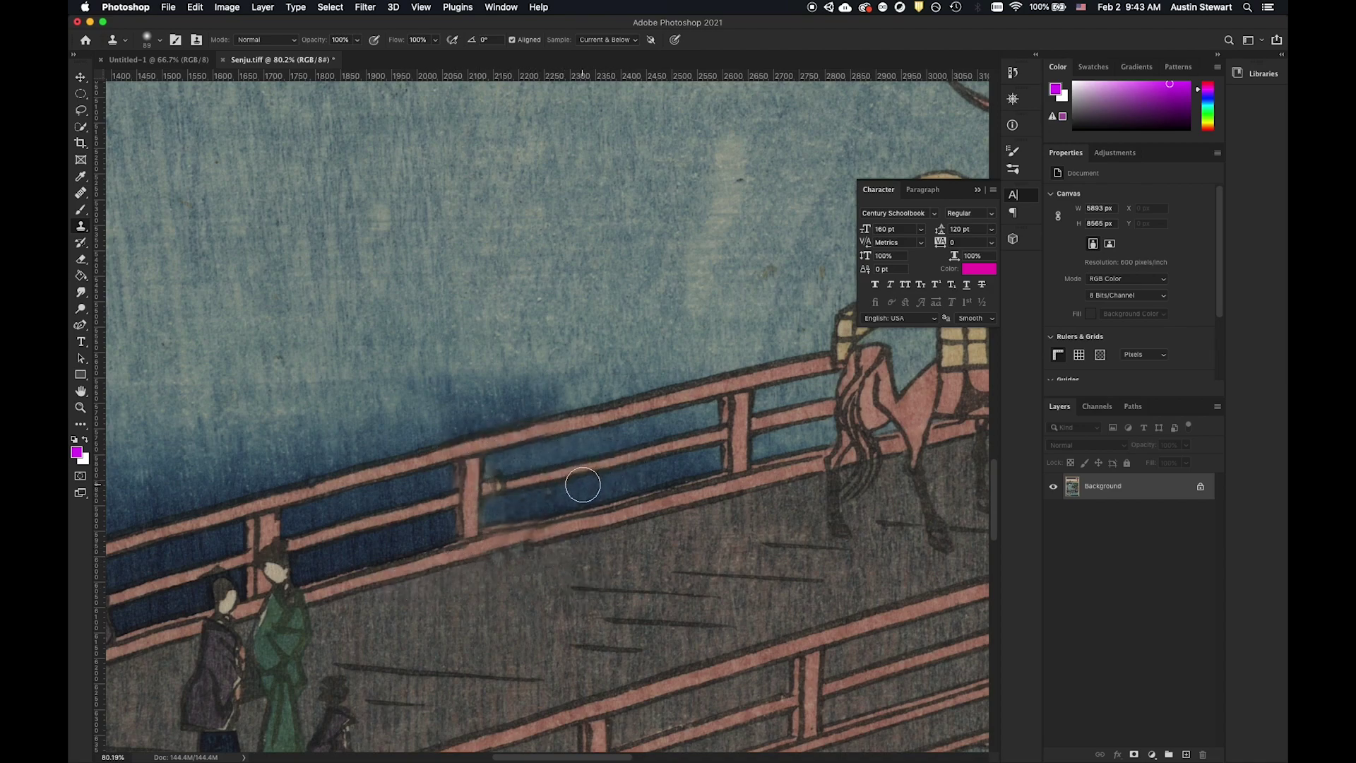
pyautogui.keyDown('alt'); pyautogui.click(597, 466); pyautogui.keyUp('alt')
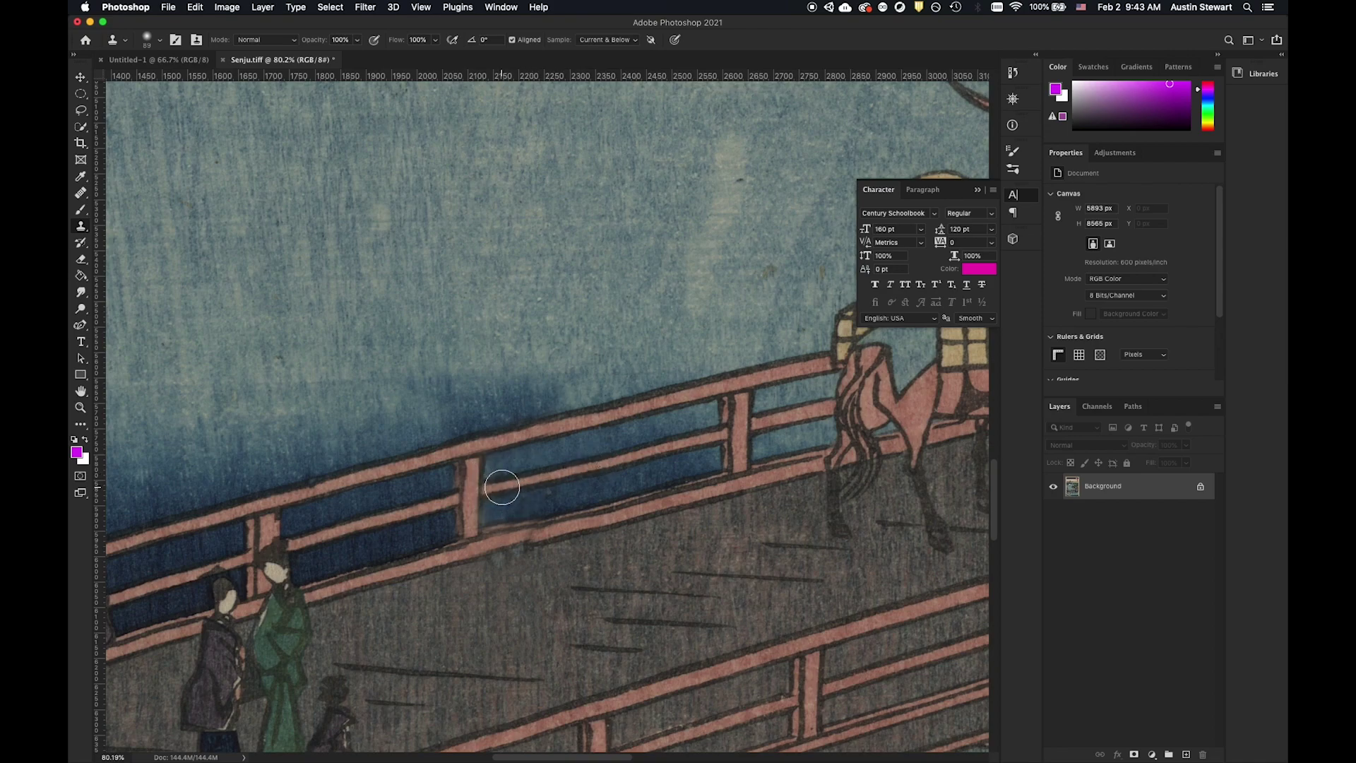
# Enlarge the Clone Stamp brush to 332 px, sample the trees, and clone them over the leftmost houses on the shore
pyautogui.scroll(-4, 588, 546)
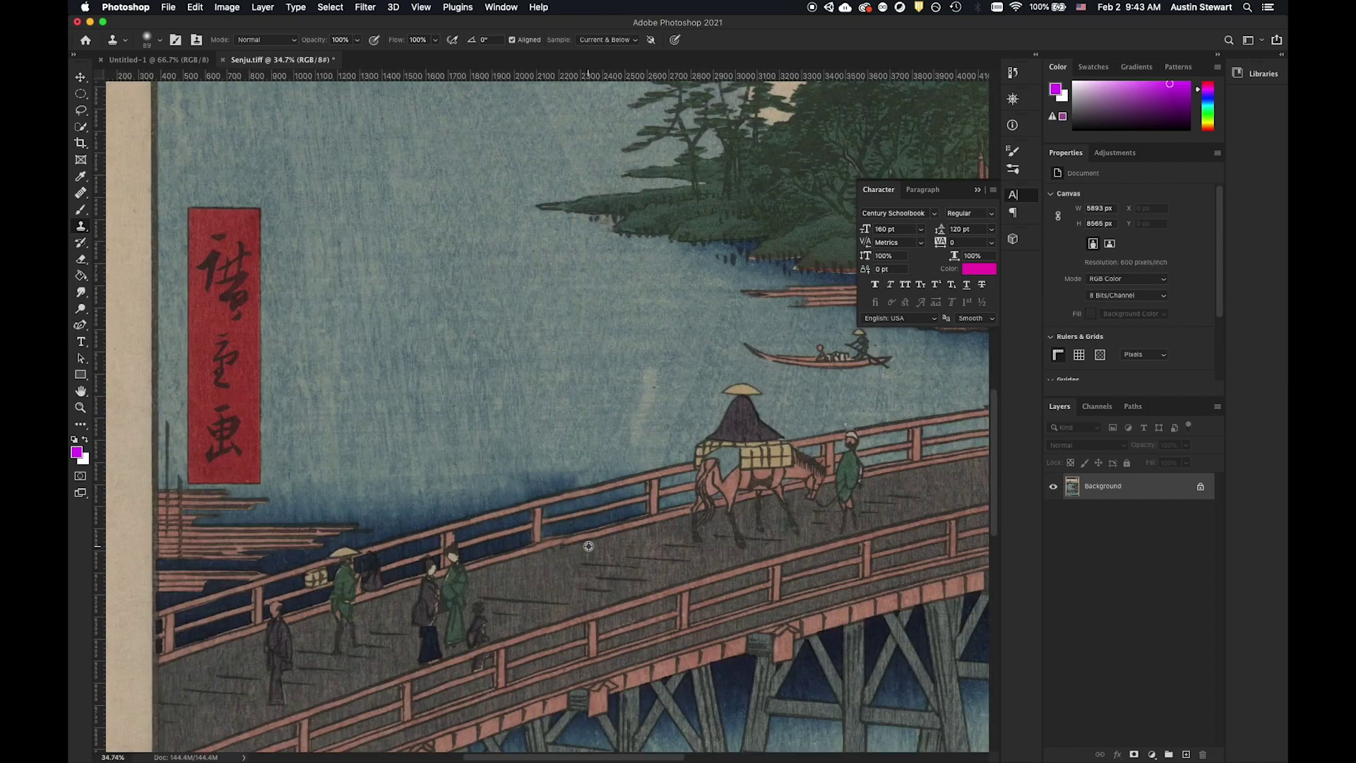
pyautogui.scroll(-3, 589, 546)
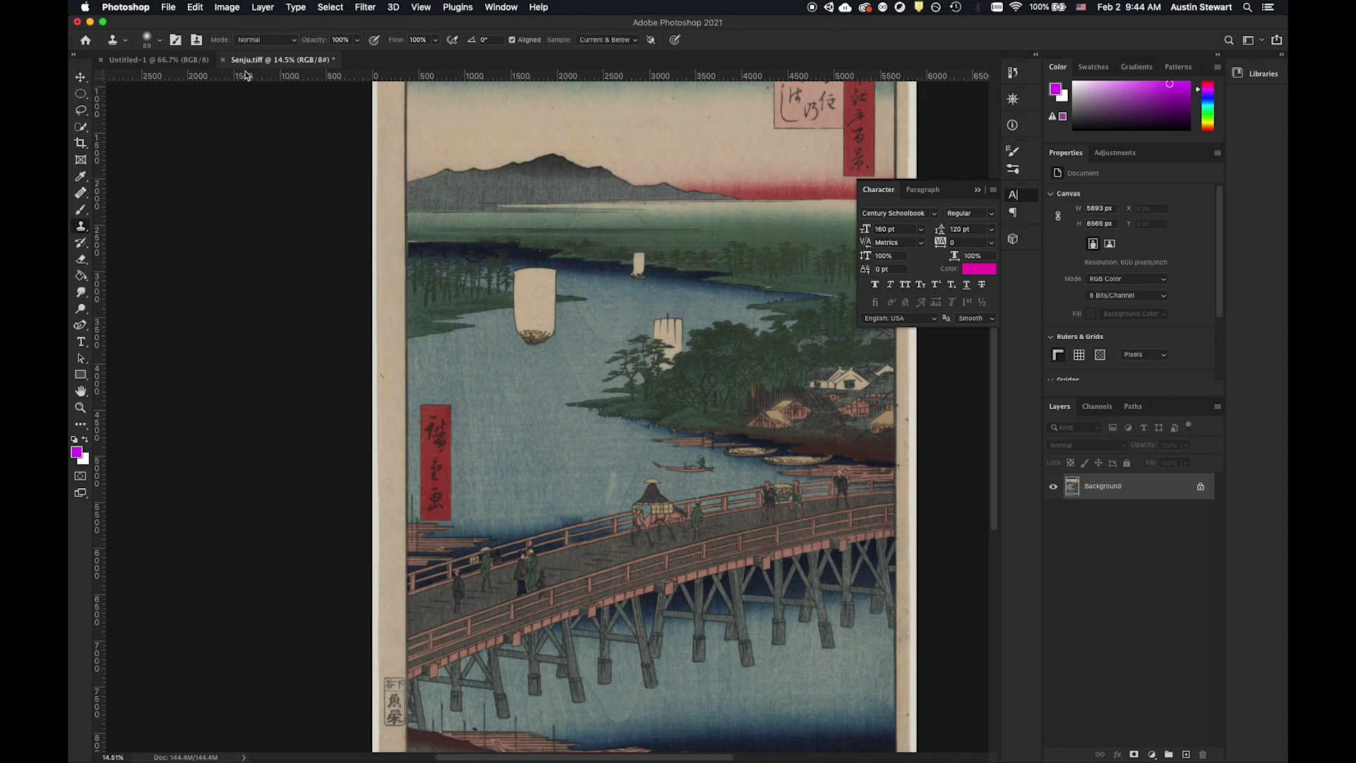
pyautogui.click(161, 43)
pyautogui.moveTo(178, 85); pyautogui.dragTo(207, 88)
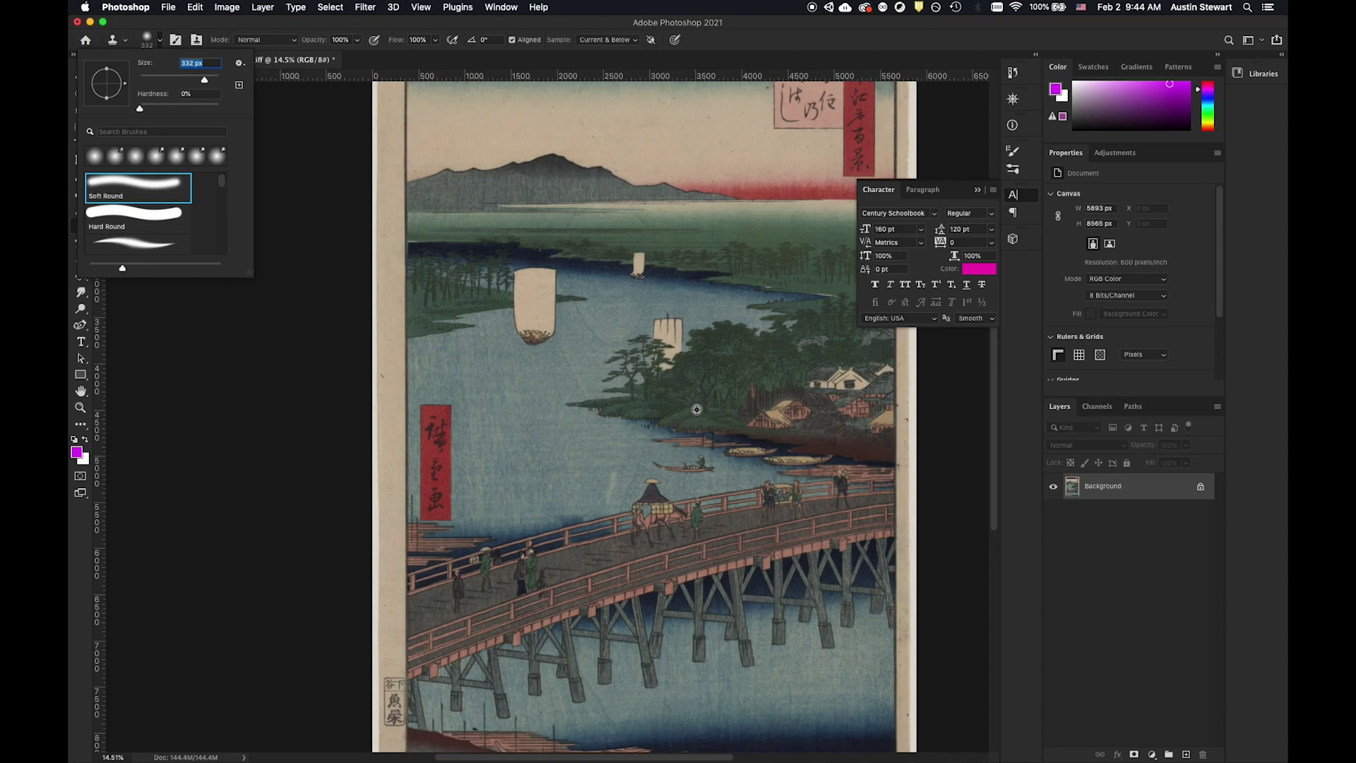
pyautogui.keyDown('alt'); pyautogui.click(701, 405); pyautogui.keyUp('alt')
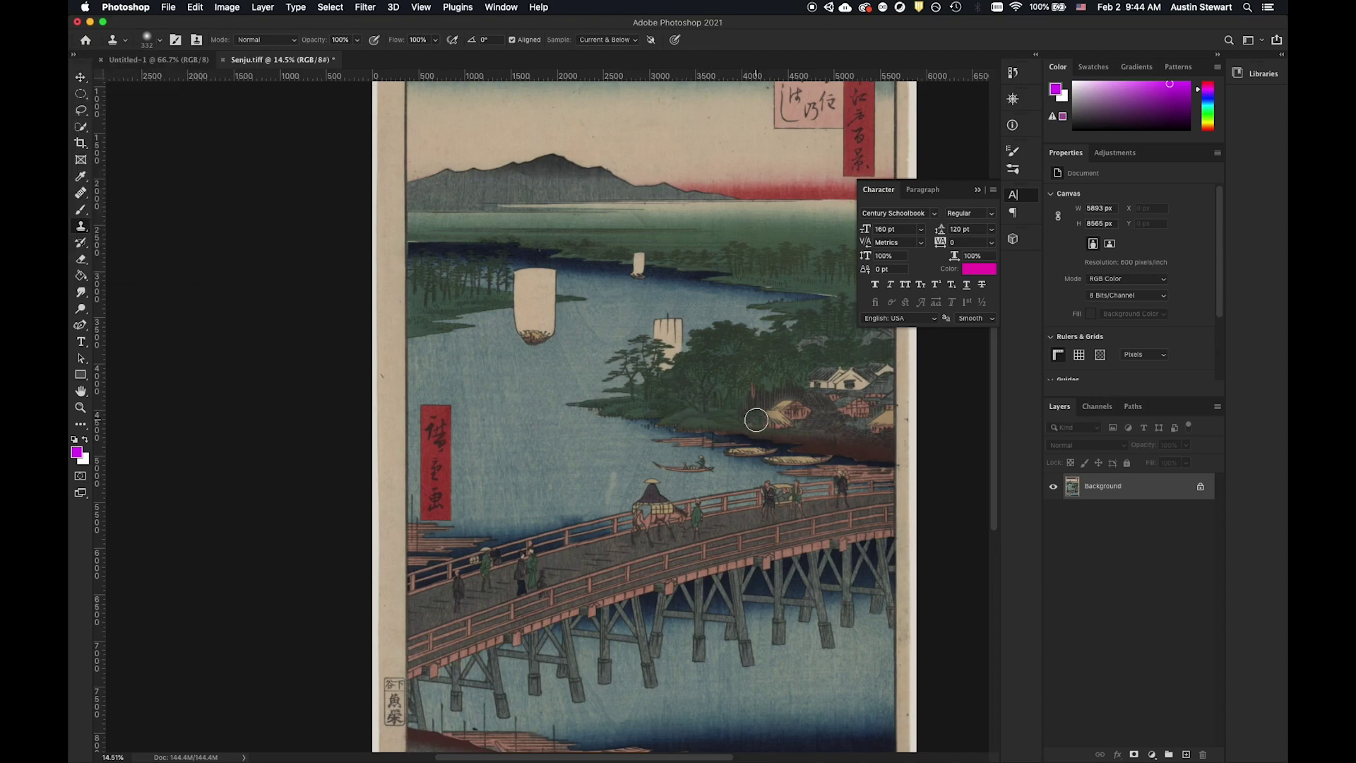
pyautogui.moveTo(749, 419)
pyautogui.mouseDown()
pyautogui.moveTo(772, 424)
pyautogui.moveTo(747, 406)
pyautogui.moveTo(765, 396)
pyautogui.moveTo(757, 387)
pyautogui.moveTo(791, 386)
pyautogui.moveTo(784, 402)
pyautogui.moveTo(801, 415)
pyautogui.moveTo(784, 385)
pyautogui.moveTo(819, 373)
pyautogui.moveTo(805, 421)
pyautogui.moveTo(788, 401)
pyautogui.mouseUp()
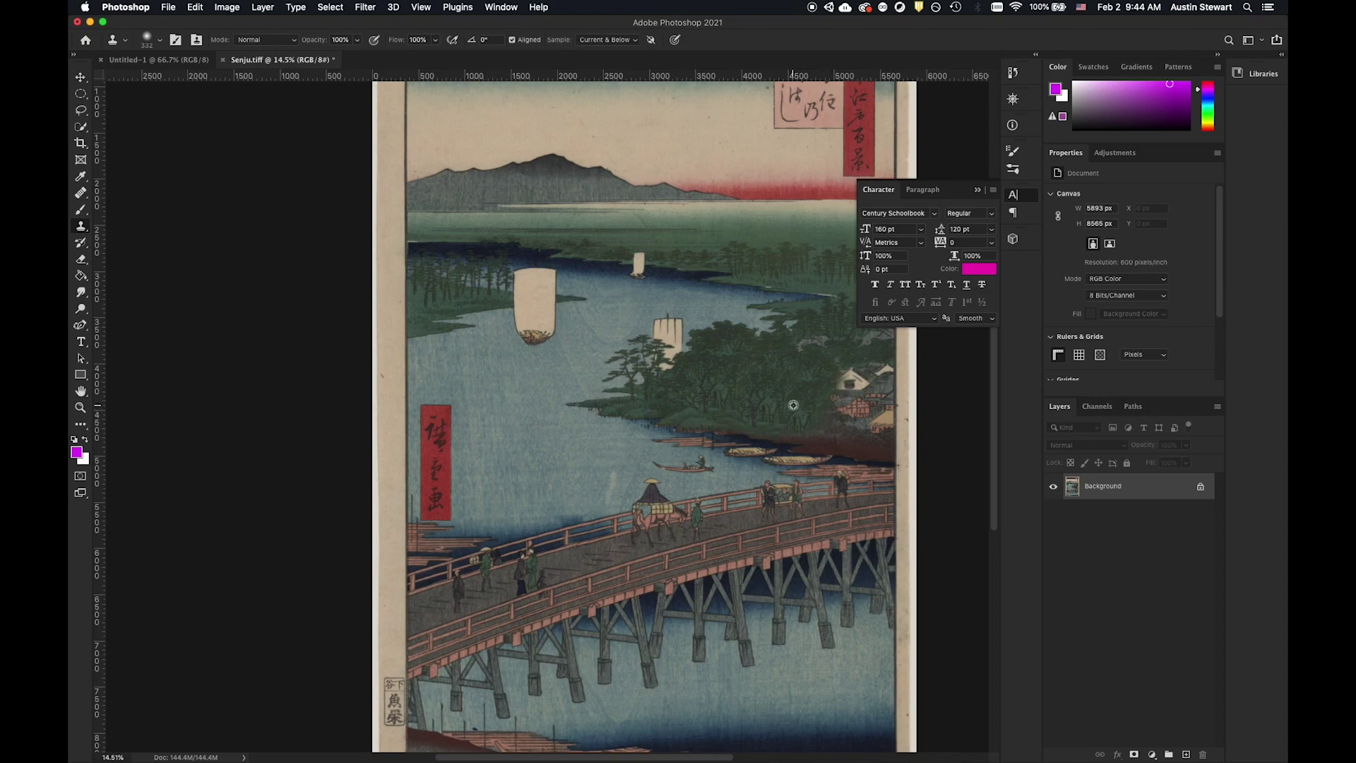
# Try cloning the trees over the remaining houses up to the print's right border, and undo the strokes
pyautogui.moveTo(840, 393)
pyautogui.mouseDown()
pyautogui.moveTo(831, 421)
pyautogui.moveTo(875, 424)
pyautogui.moveTo(842, 365)
pyautogui.moveTo(878, 368)
pyautogui.moveTo(887, 433)
pyautogui.moveTo(882, 359)
pyautogui.moveTo(740, 400)
pyautogui.moveTo(786, 427)
pyautogui.moveTo(908, 343)
pyautogui.moveTo(930, 403)
pyautogui.moveTo(891, 378)
pyautogui.moveTo(892, 398)
pyautogui.moveTo(892, 368)
pyautogui.moveTo(879, 418)
pyautogui.moveTo(897, 413)
pyautogui.moveTo(901, 337)
pyautogui.mouseUp()
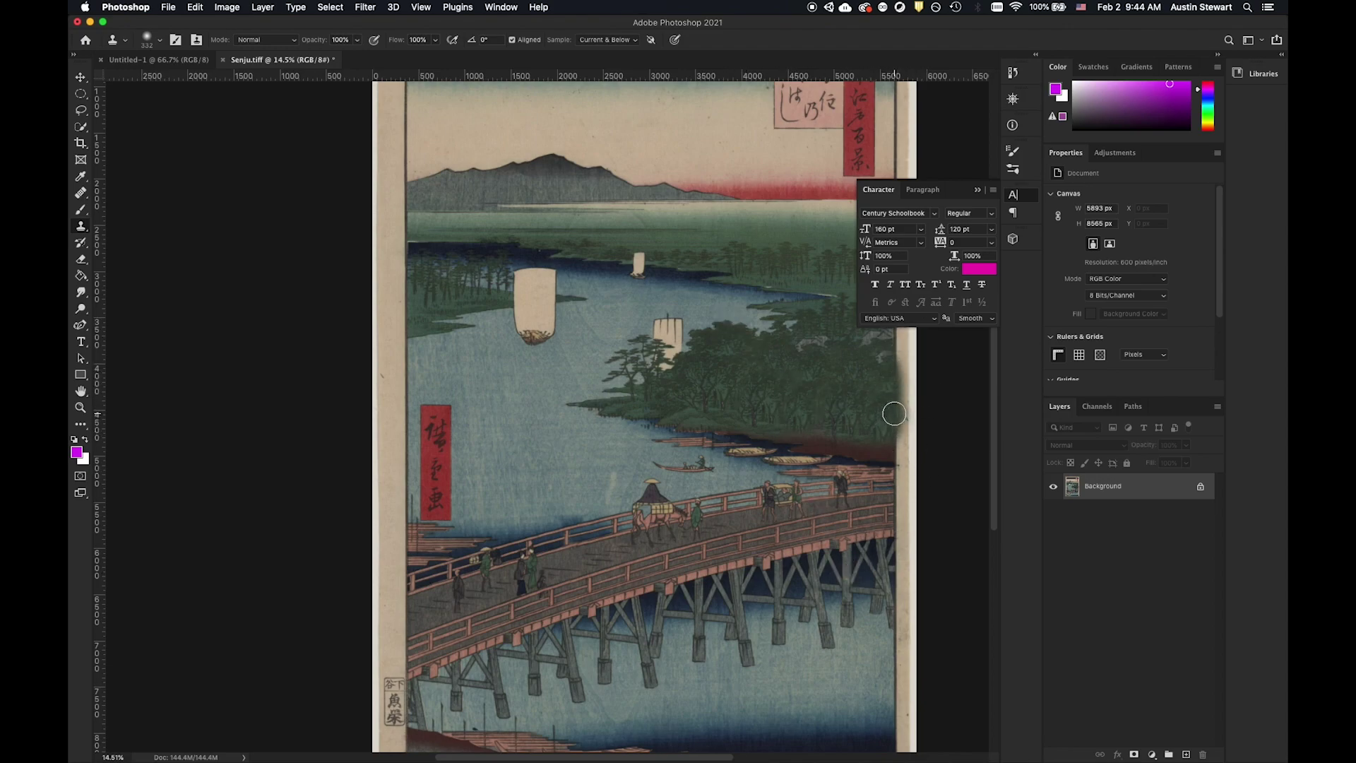
pyautogui.press('alt+super+z')
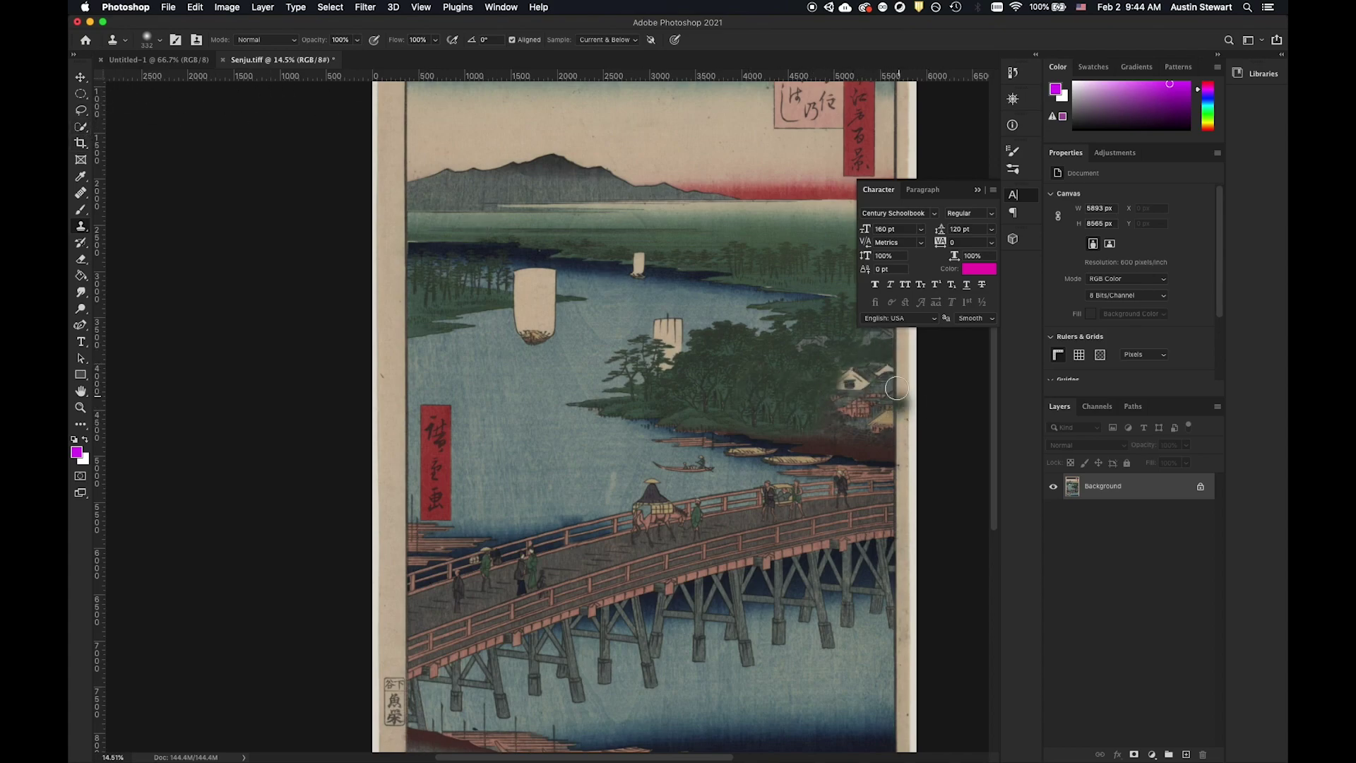
# Confine the Clone Stamp to a rectangular selection ending at the print's right border, clone trees over the remaining houses, and deselect
pyautogui.moveTo(81, 97); pyautogui.dragTo(130, 87)
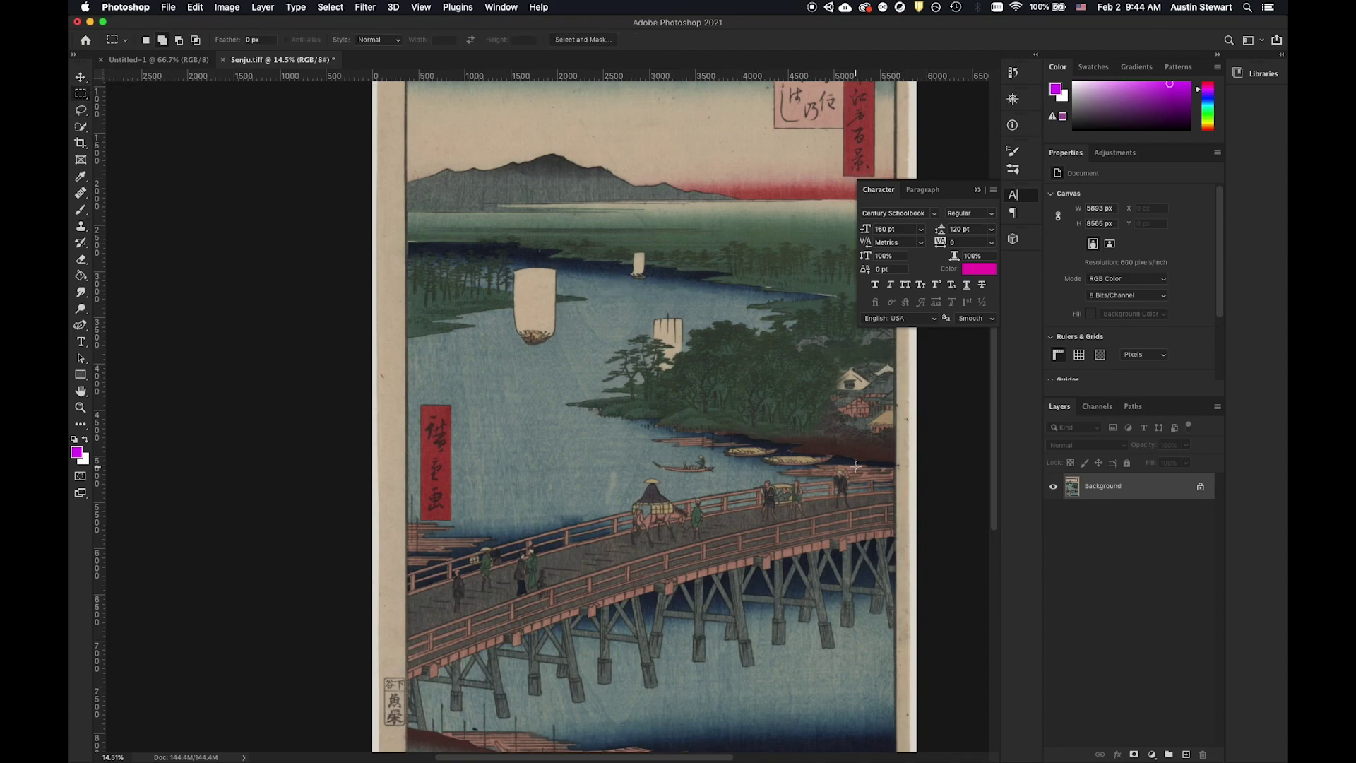
pyautogui.moveTo(894, 464); pyautogui.dragTo(686, 315)
pyautogui.click(81, 227)
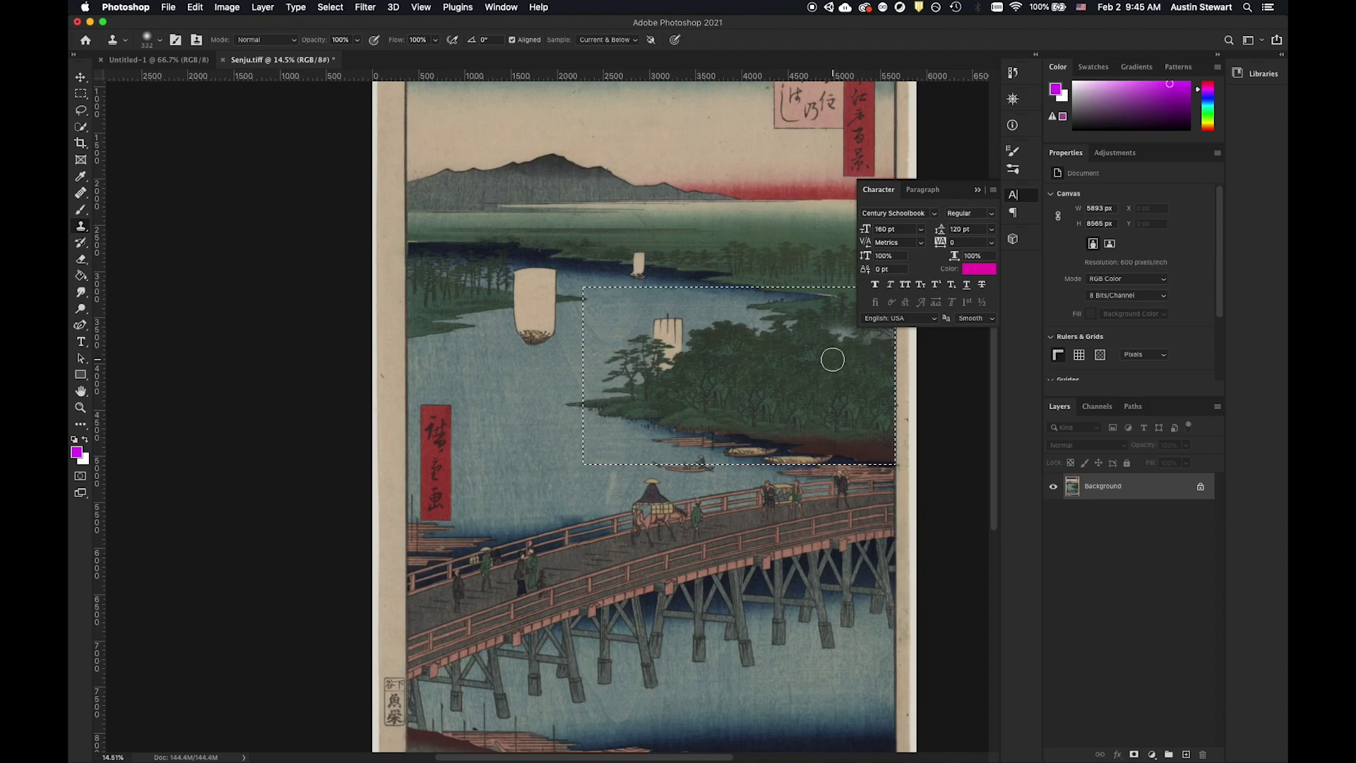
pyautogui.press('super+z')
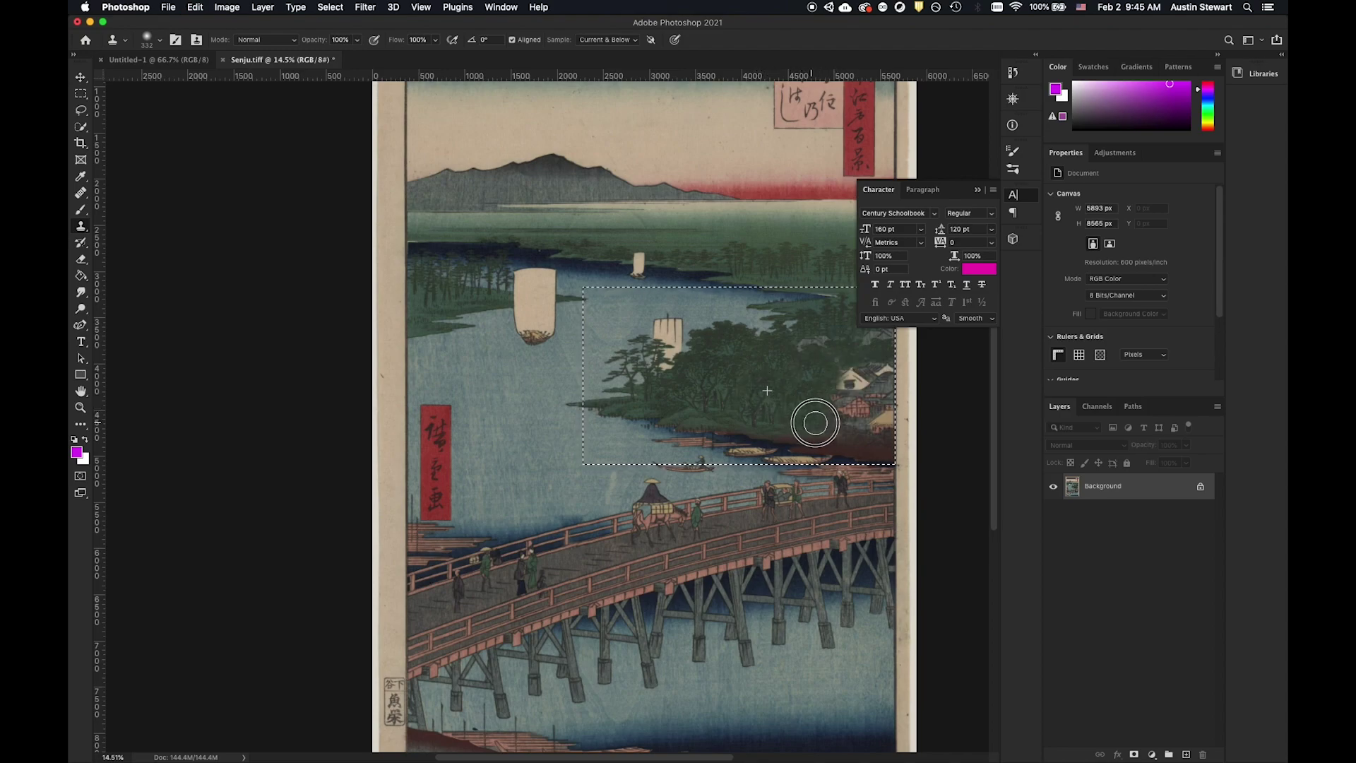
pyautogui.moveTo(824, 407)
pyautogui.mouseDown()
pyautogui.moveTo(854, 397)
pyautogui.moveTo(835, 377)
pyautogui.moveTo(859, 373)
pyautogui.moveTo(838, 382)
pyautogui.moveTo(877, 429)
pyautogui.moveTo(877, 406)
pyautogui.moveTo(845, 371)
pyautogui.moveTo(828, 395)
pyautogui.moveTo(843, 365)
pyautogui.moveTo(873, 368)
pyautogui.mouseUp()
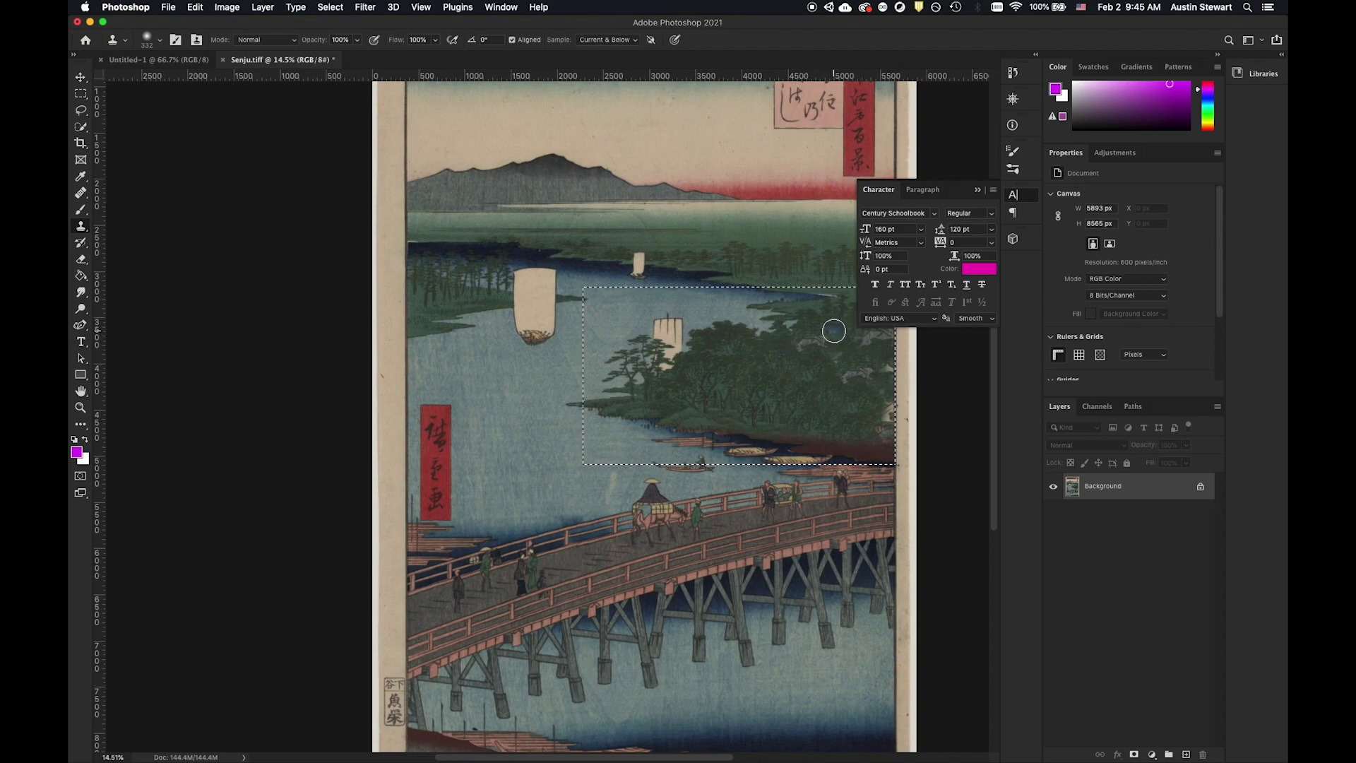
pyautogui.press('super+d')
# Select the red signature cartouche with a rectangular marquee and switch to the Patch tool
pyautogui.click(80, 93)
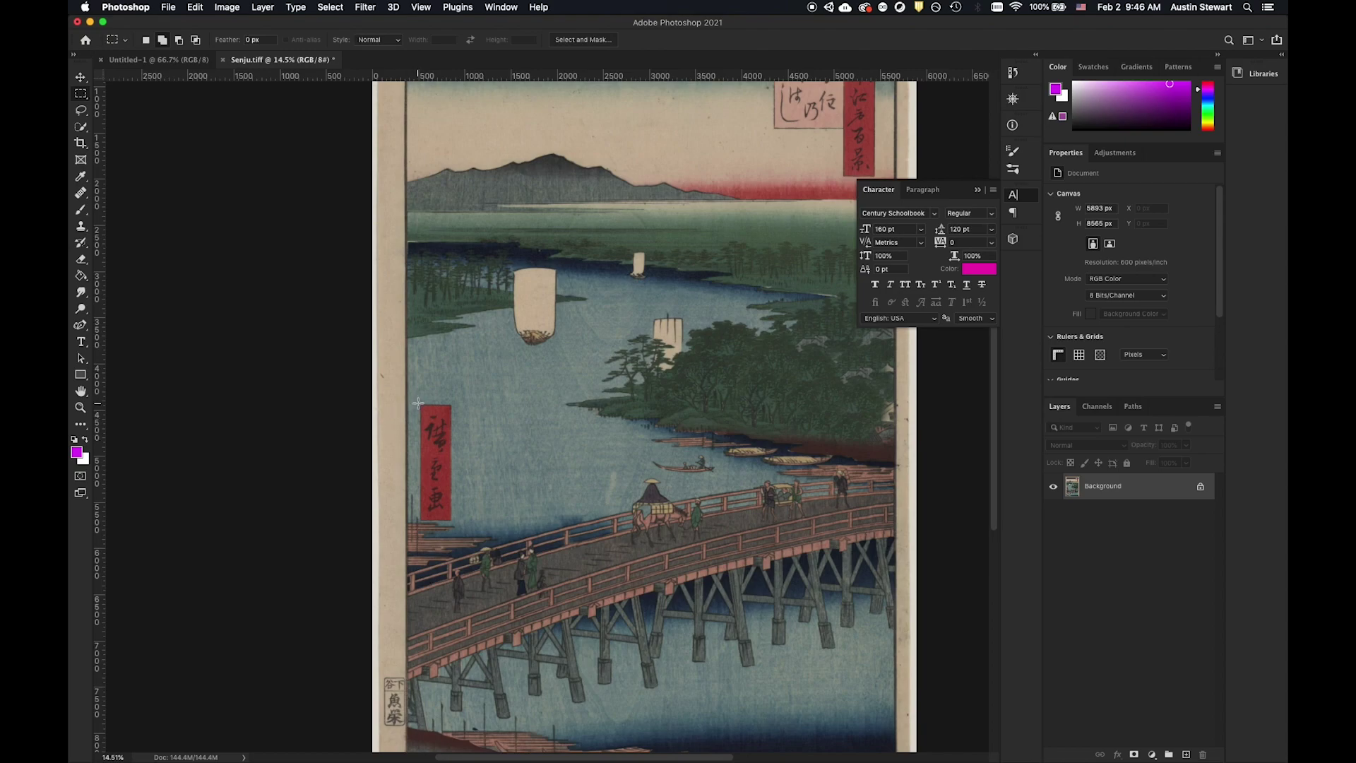
pyautogui.scroll(-2, 418, 402)
pyautogui.scroll(5, 418, 403)
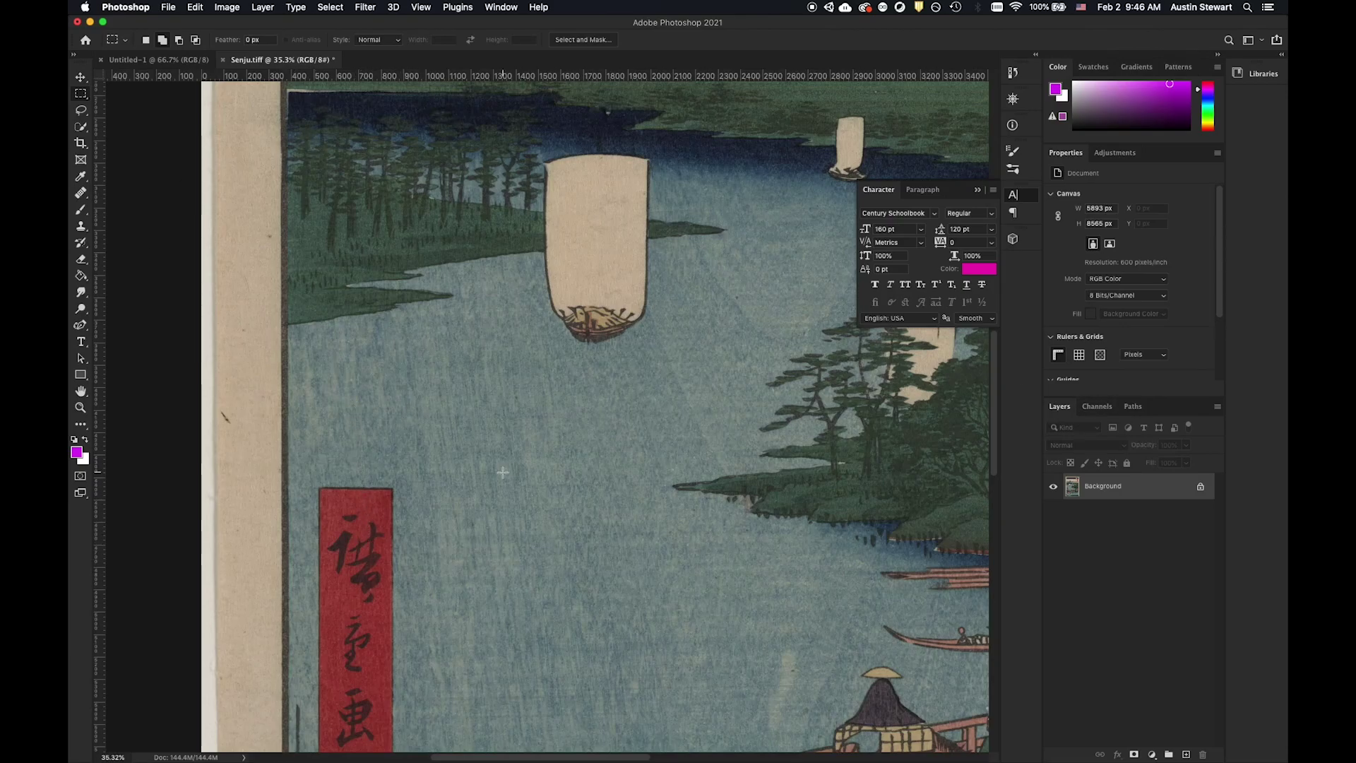
pyautogui.scroll(-1, 476, 476)
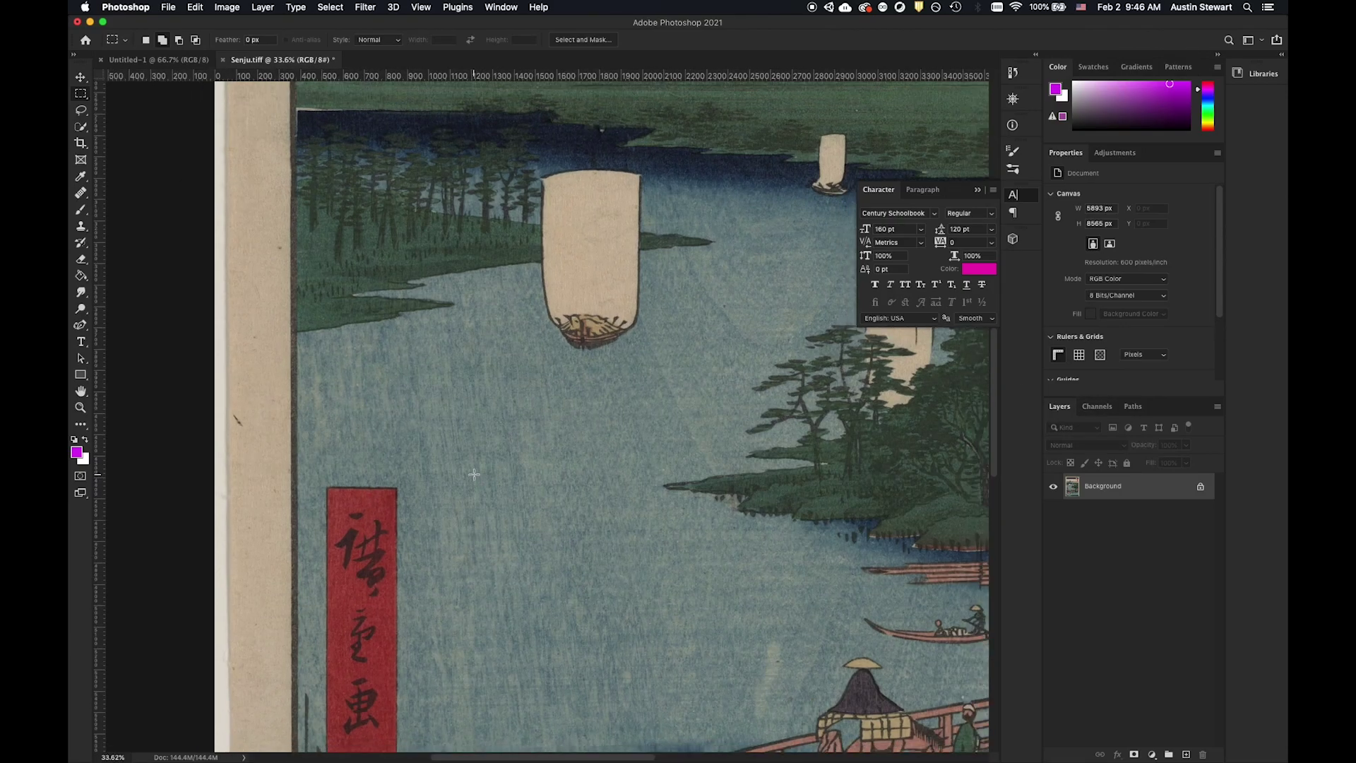
pyautogui.hscroll(2, 399, 533)
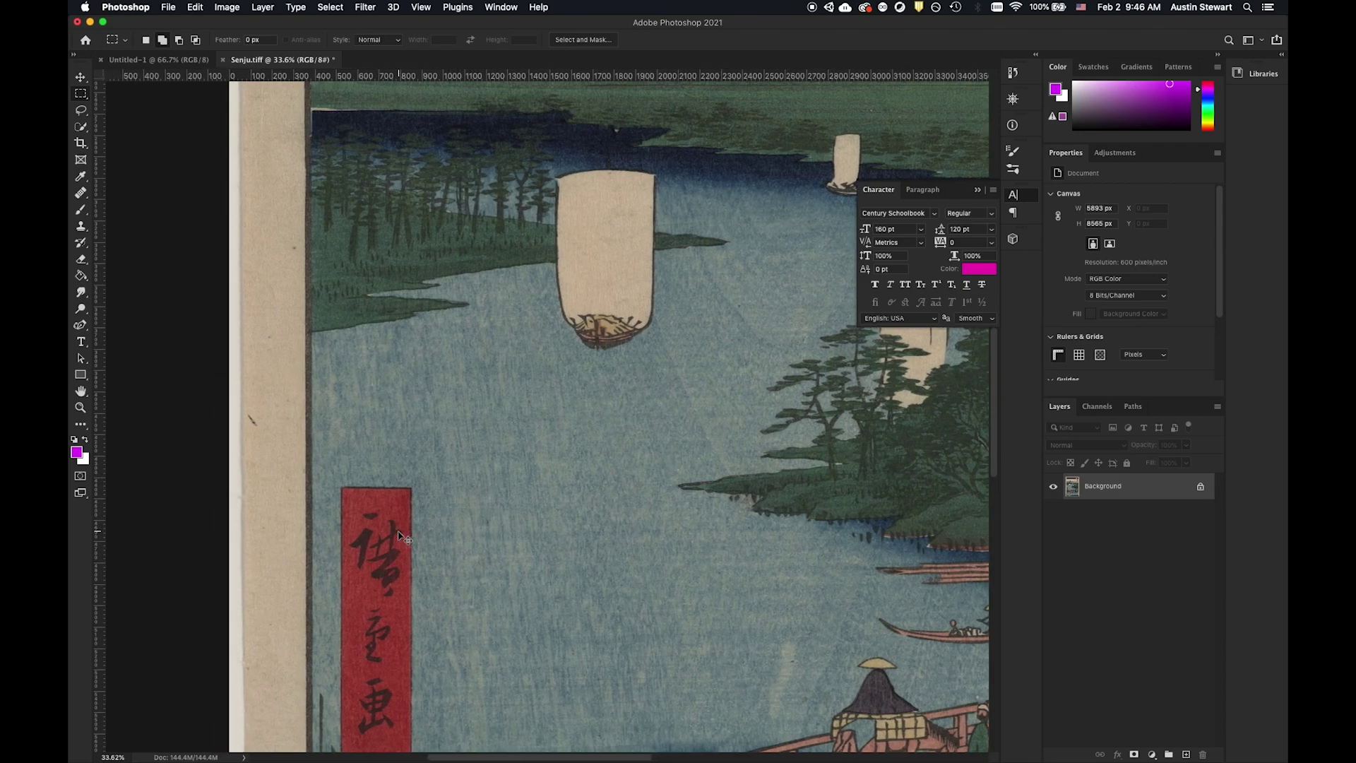
pyautogui.scroll(-3, 399, 531)
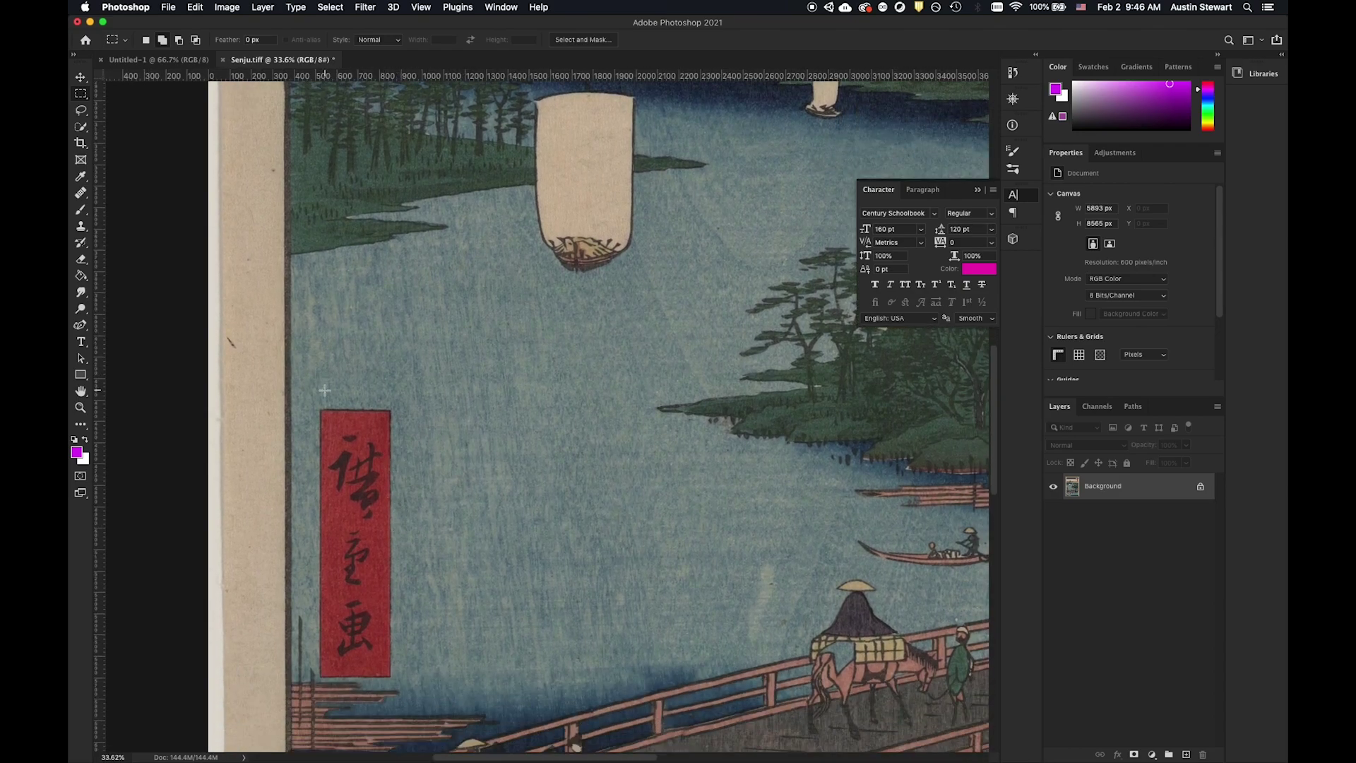
pyautogui.moveTo(317, 406); pyautogui.dragTo(392, 679)
pyautogui.click(82, 192)
pyautogui.rightClick(81, 192)
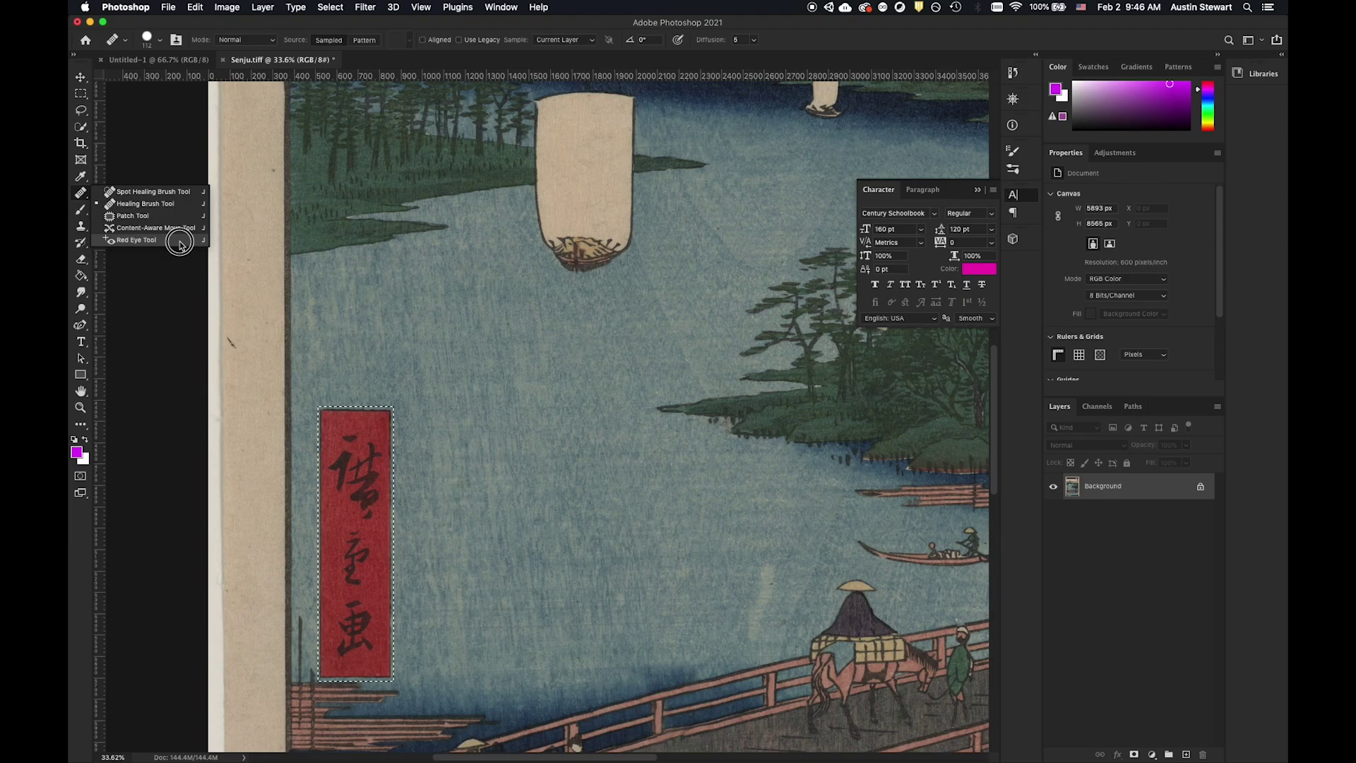
pyautogui.click(139, 218)
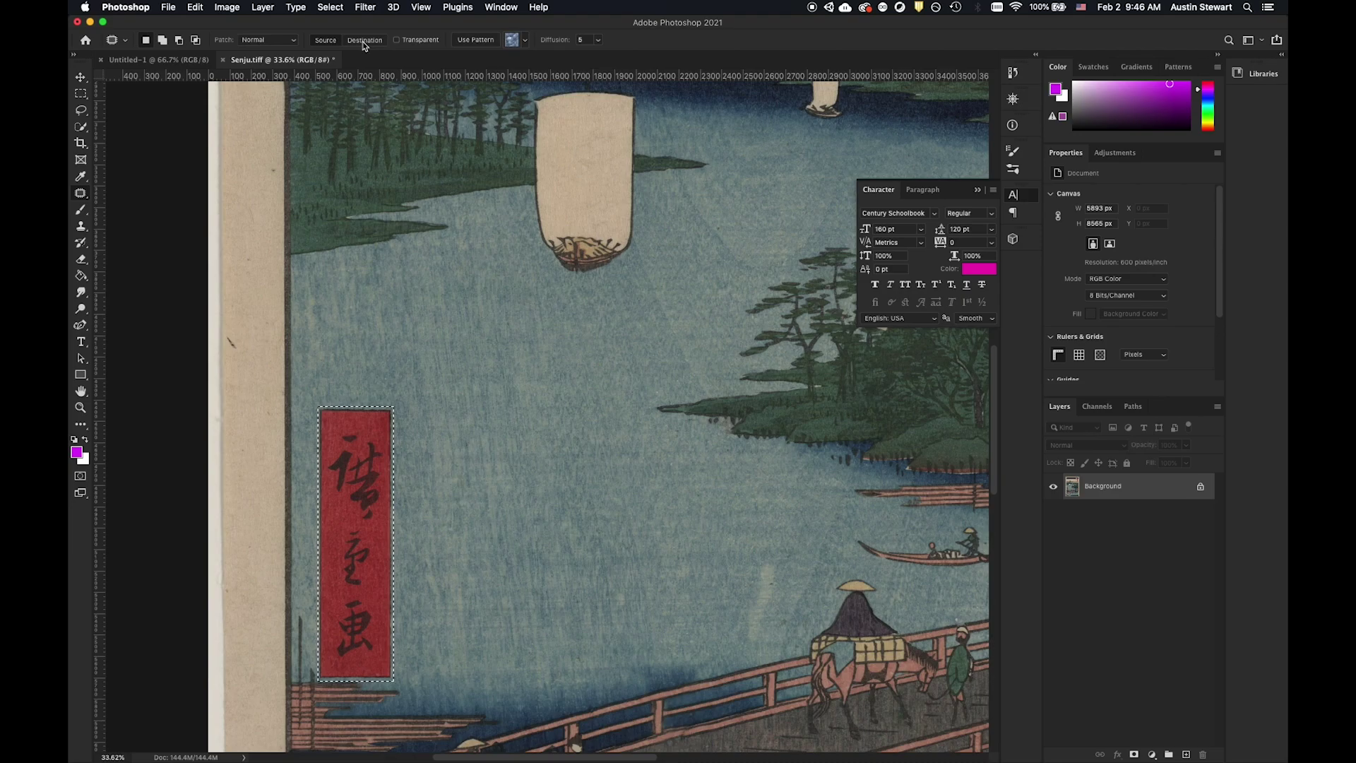
# Try patching the selected red cartouche with the current pattern, and undo it
pyautogui.click(487, 41)
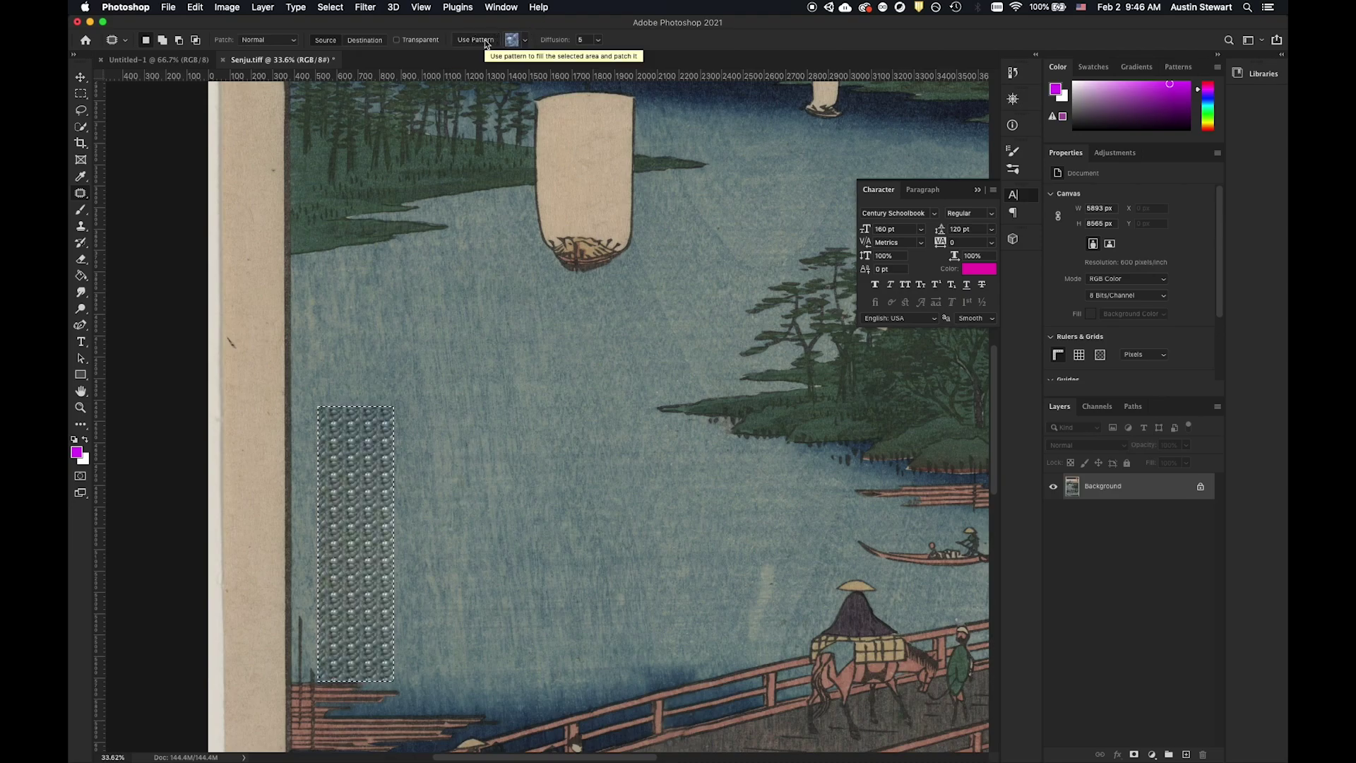
pyautogui.press('super+z')
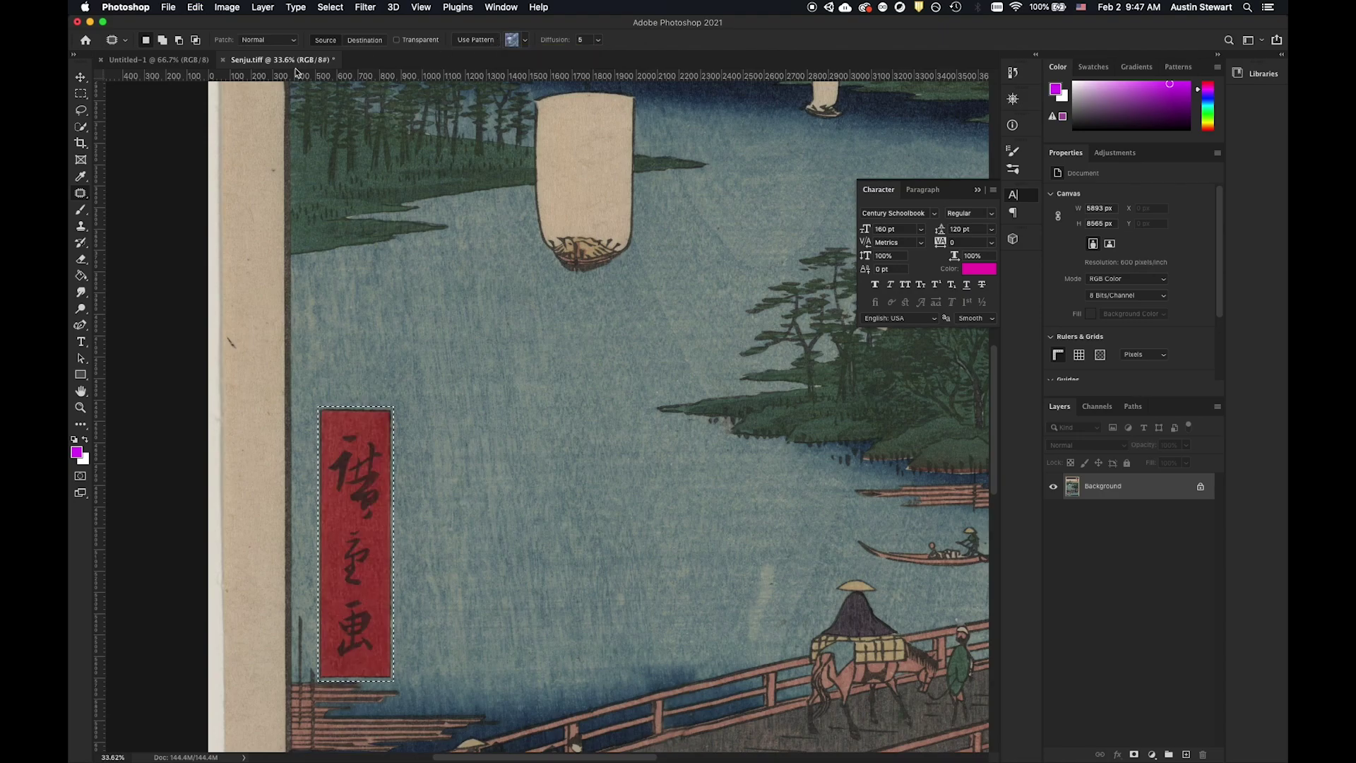
# Try patching the selected red cartouche in Source mode with the water just to its right, and undo it
pyautogui.click(289, 42)
pyautogui.click(295, 41)
pyautogui.moveTo(356, 498); pyautogui.dragTo(448, 493)
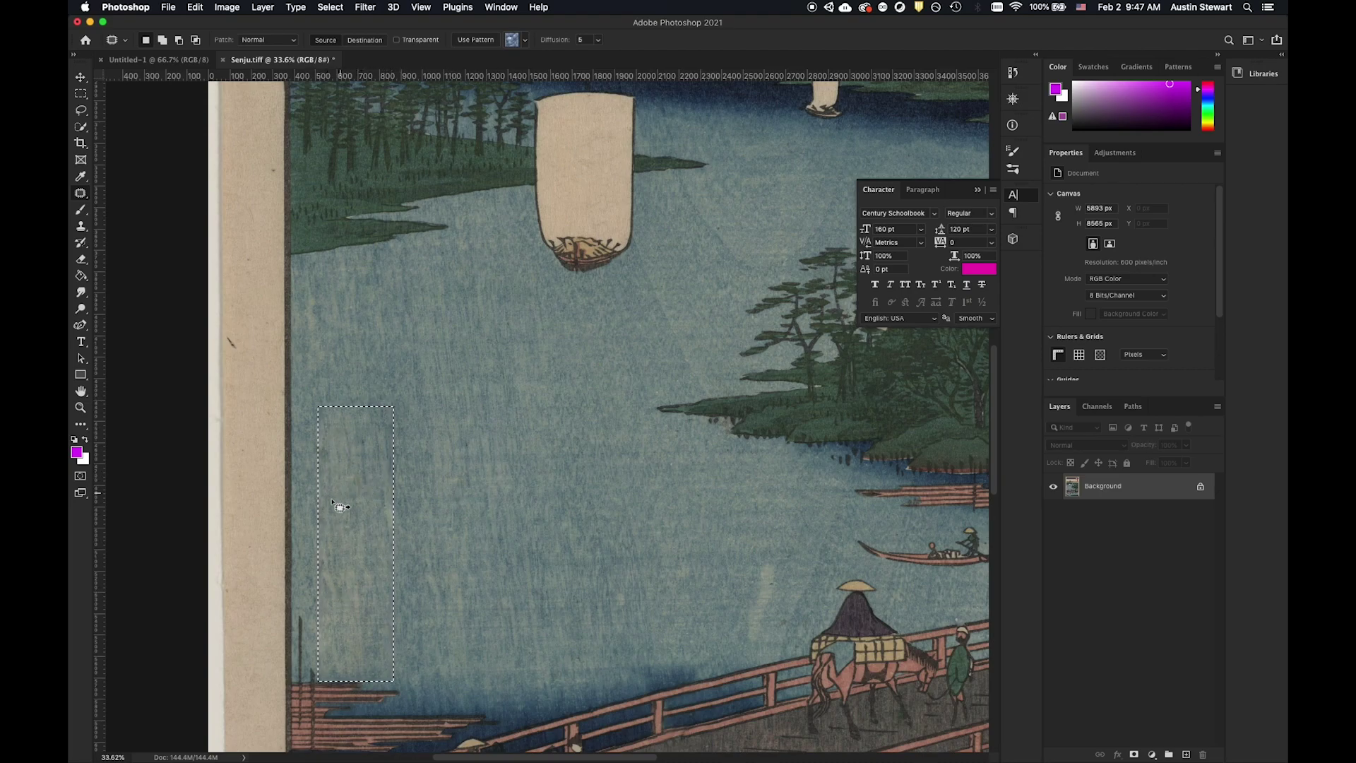
pyautogui.press('super+z')
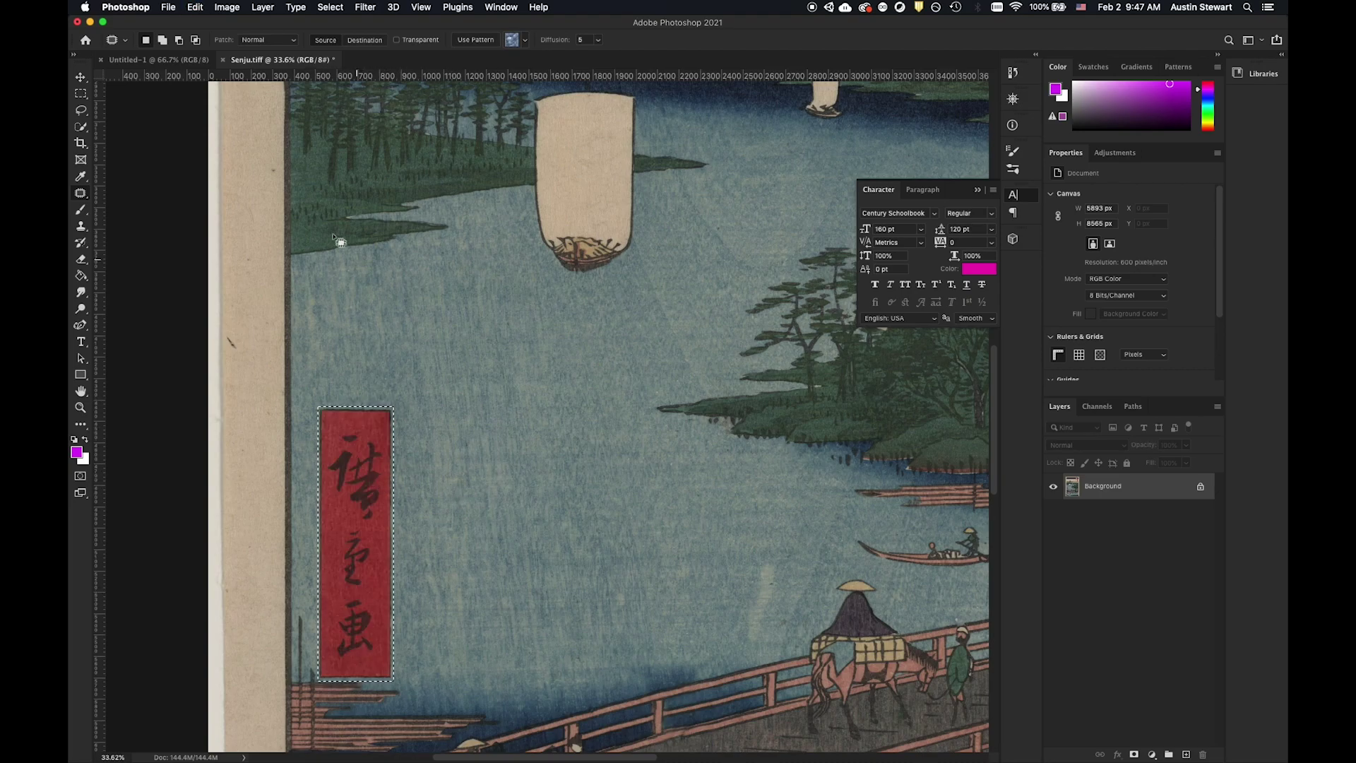
# Set the Patch tool to Destination, try copying the red cartouche onto the water beside it, and undo the copy
pyautogui.click(369, 41)
pyautogui.moveTo(353, 524); pyautogui.dragTo(449, 525)
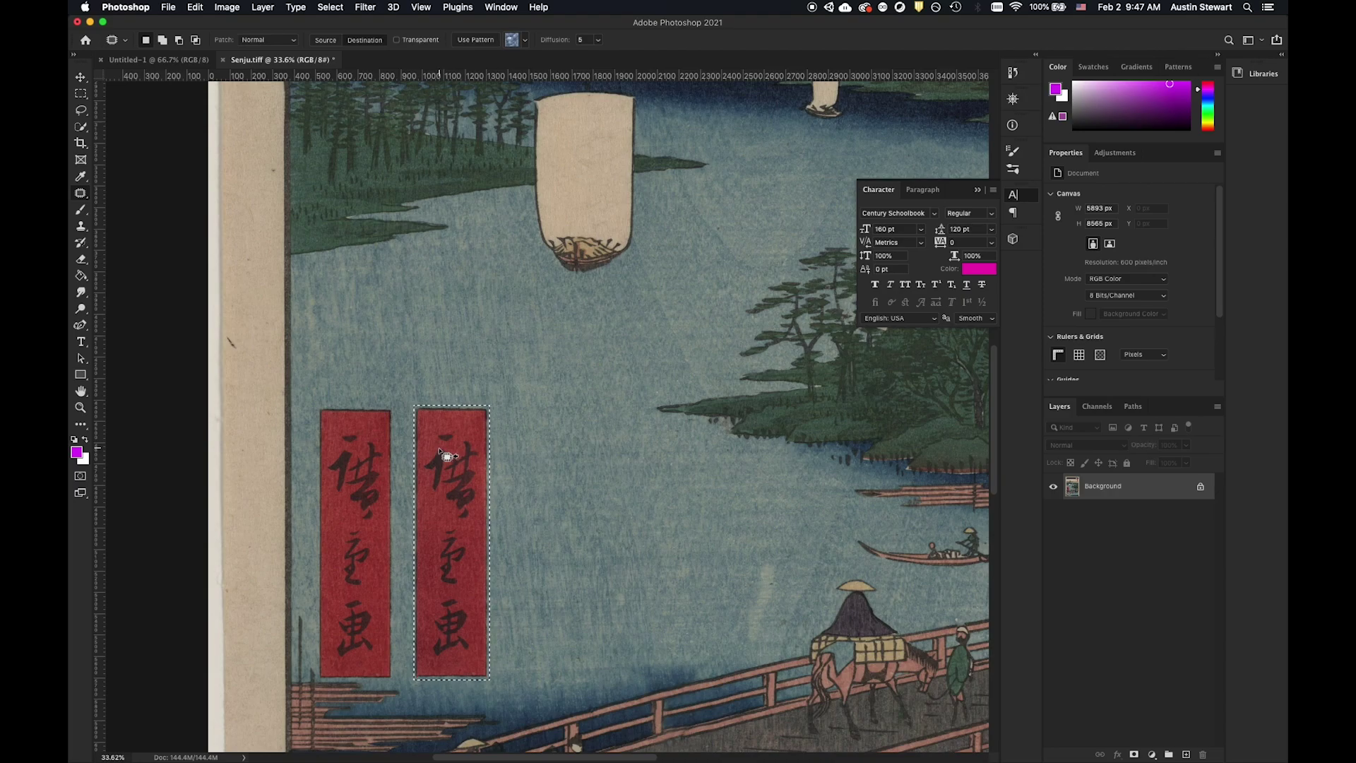
pyautogui.press('super+z')
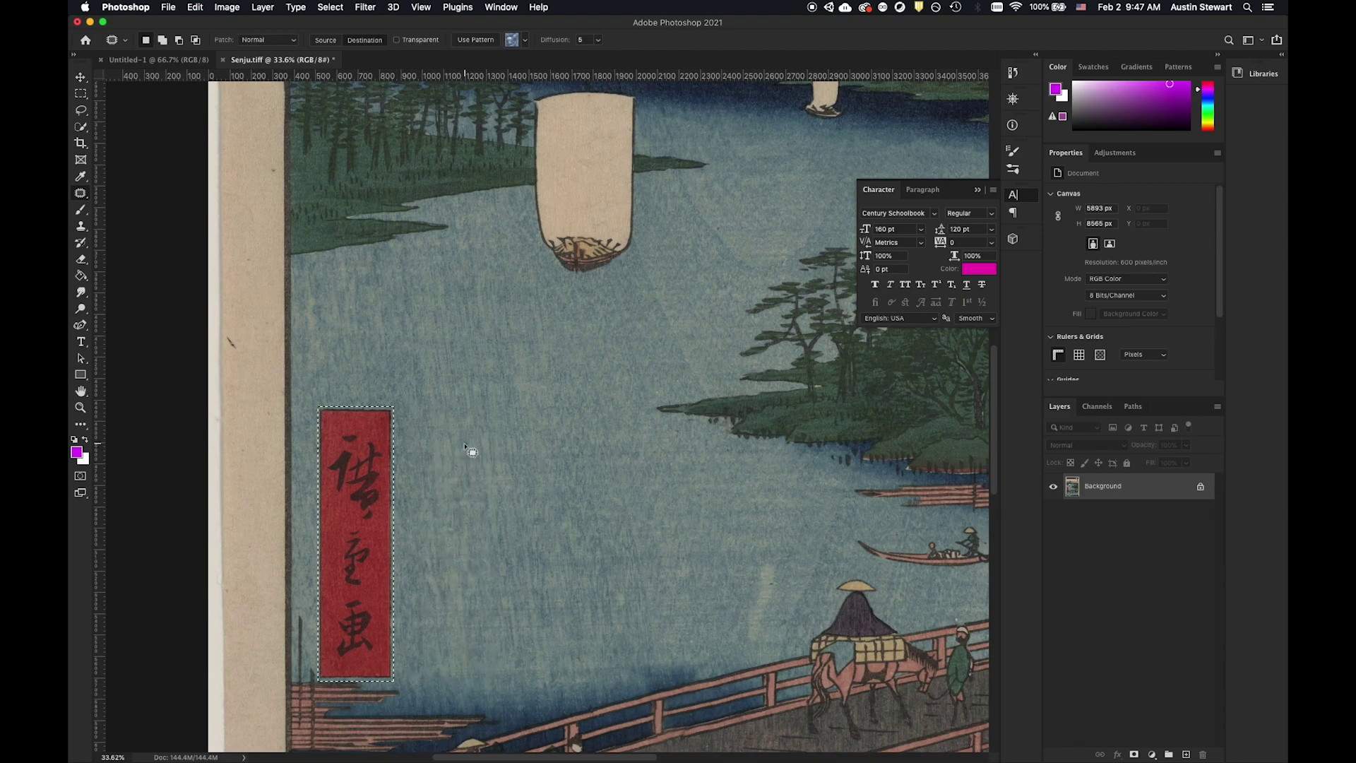
# Turn on the Patch tool's Transparent option, try copying the red cartouche onto the water twice in a row, and undo both copies
pyautogui.click(398, 40)
pyautogui.moveTo(339, 495); pyautogui.dragTo(473, 494)
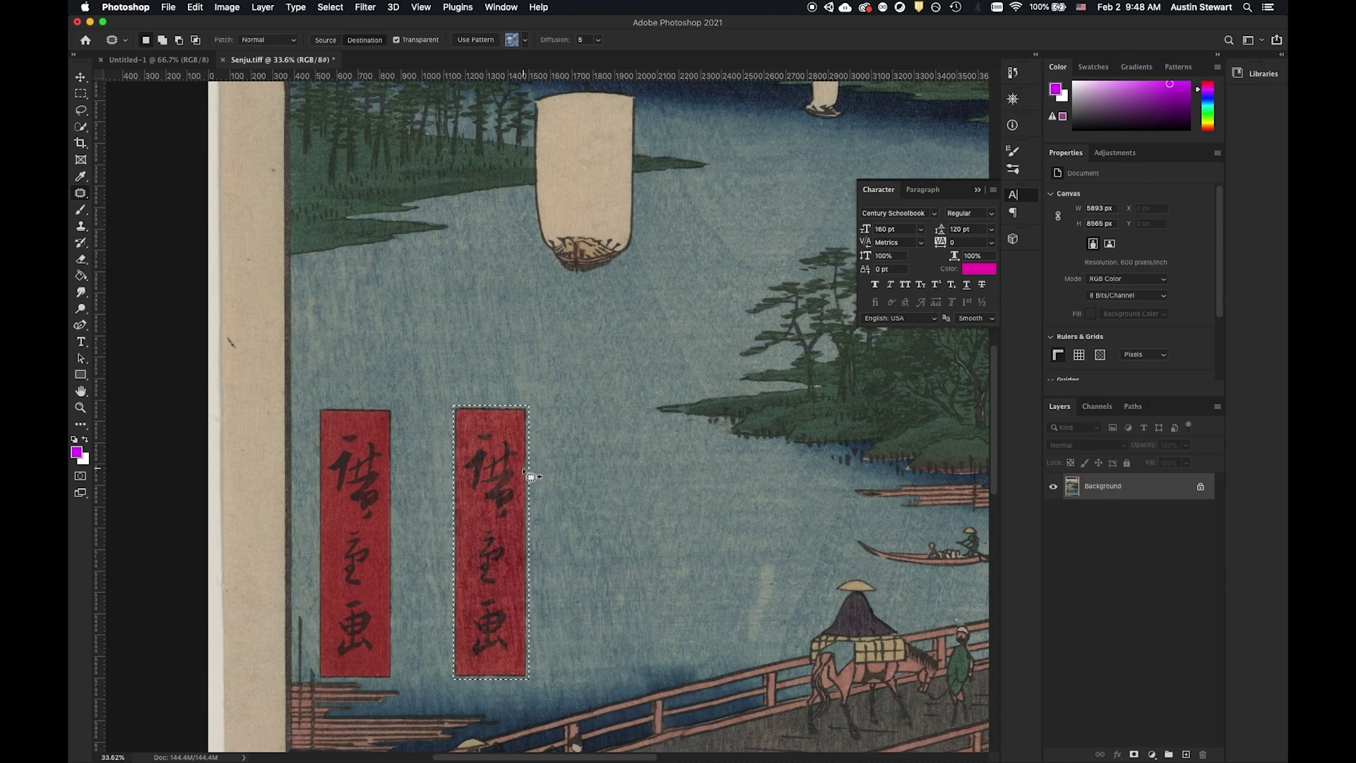
pyautogui.moveTo(491, 477); pyautogui.dragTo(601, 479)
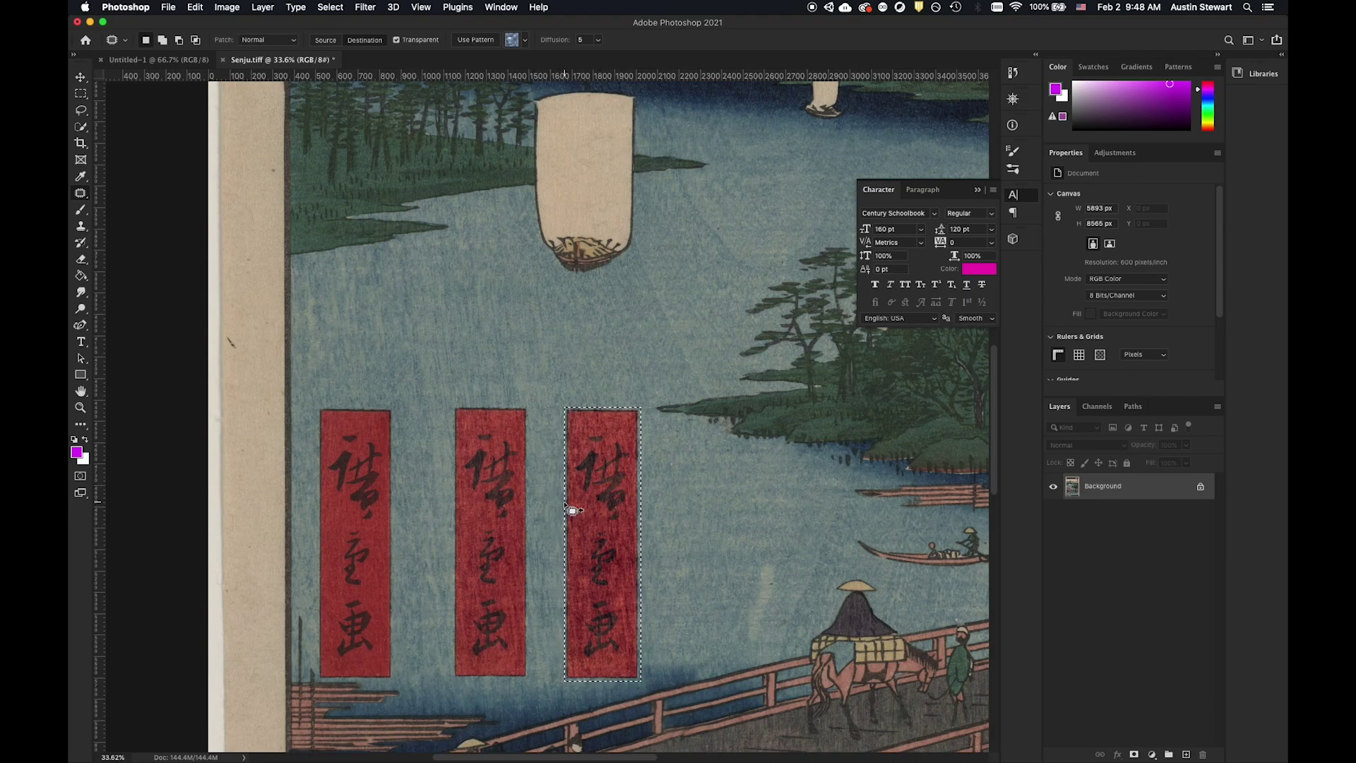
pyautogui.press('super+z')
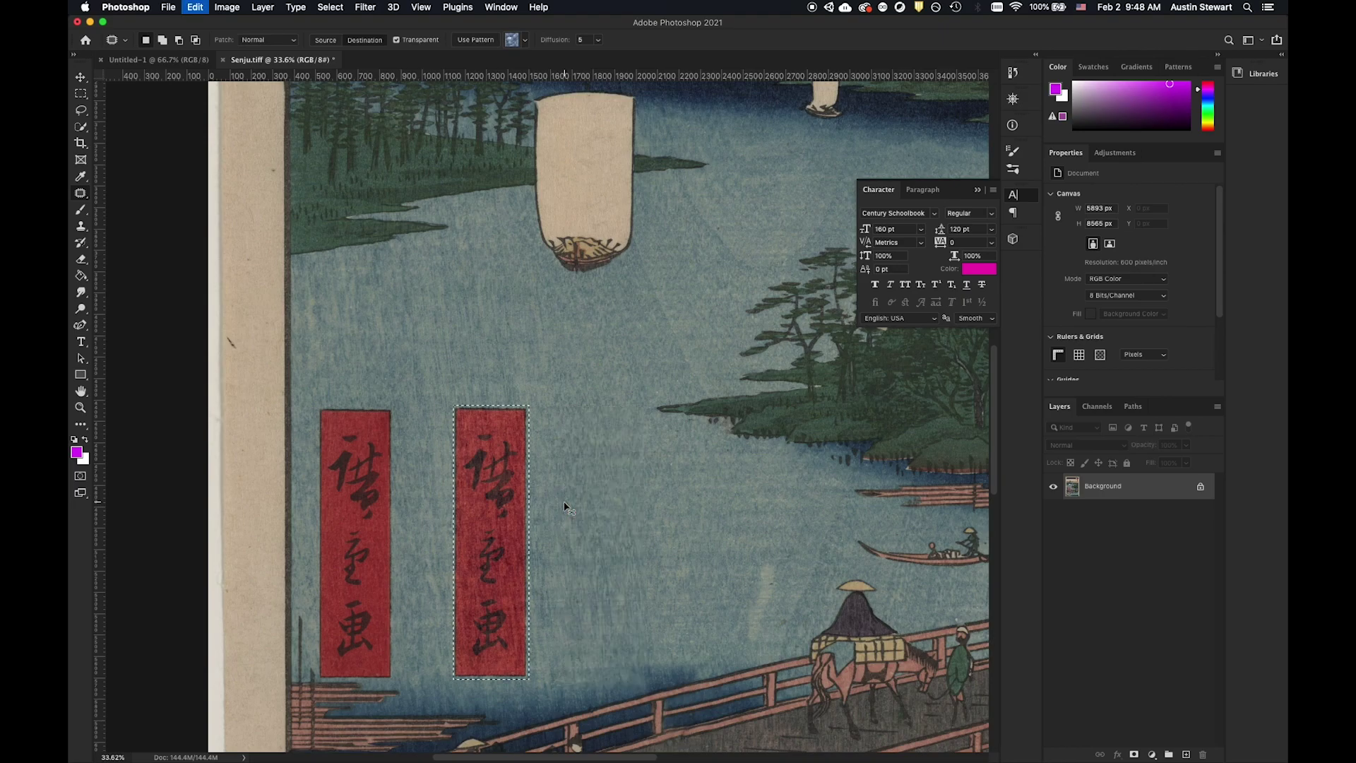
pyautogui.press('super+z')
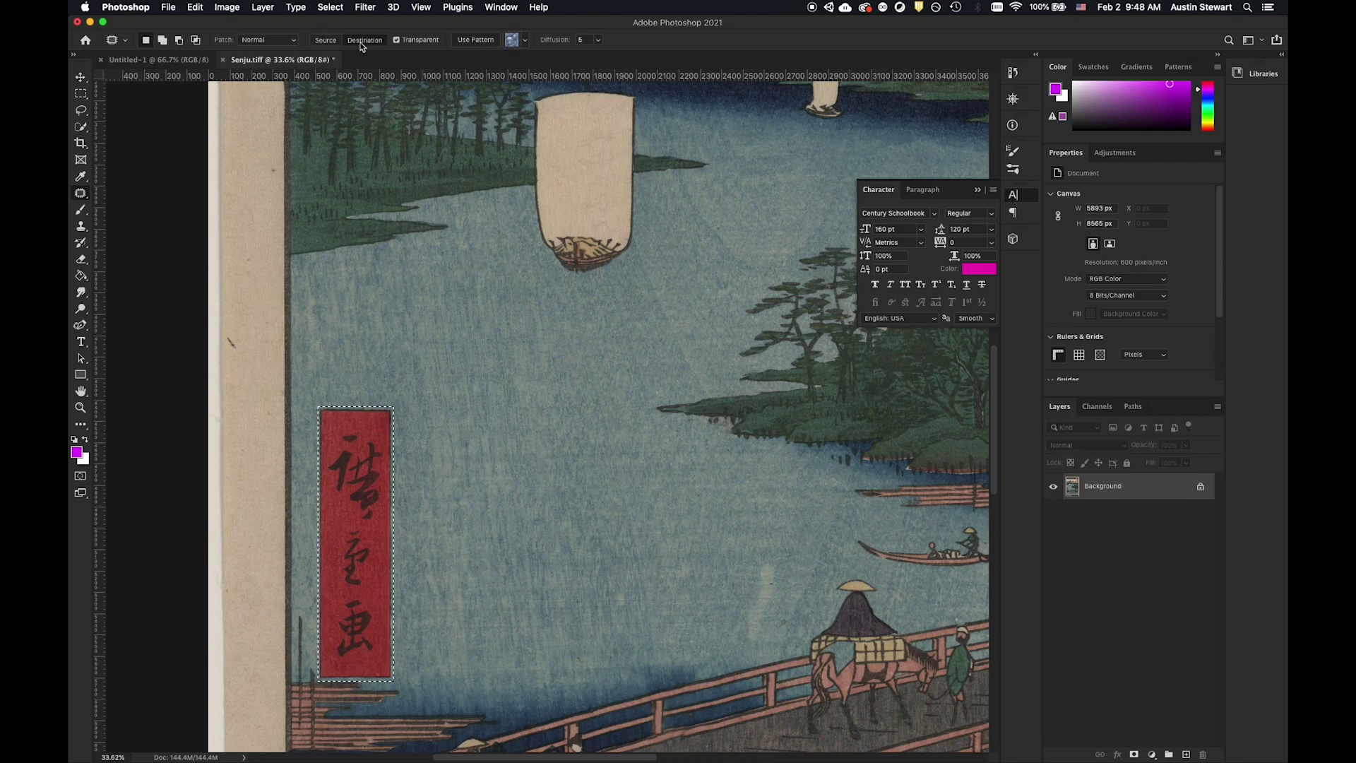
# Switch the Patch tool to Content-Aware, try patching the red cartouche with the water beside it, and undo the patch
pyautogui.click(283, 40)
pyautogui.click(286, 53)
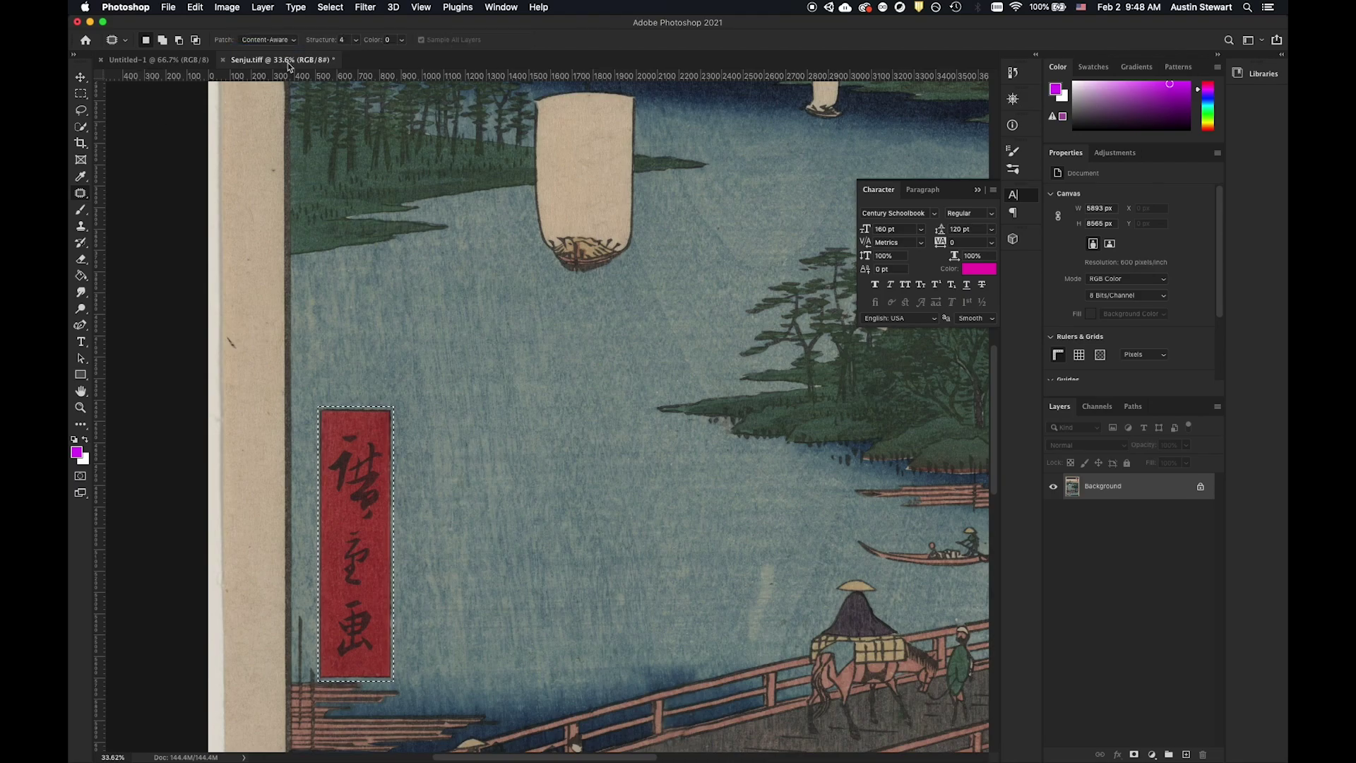
pyautogui.moveTo(368, 497); pyautogui.dragTo(482, 499)
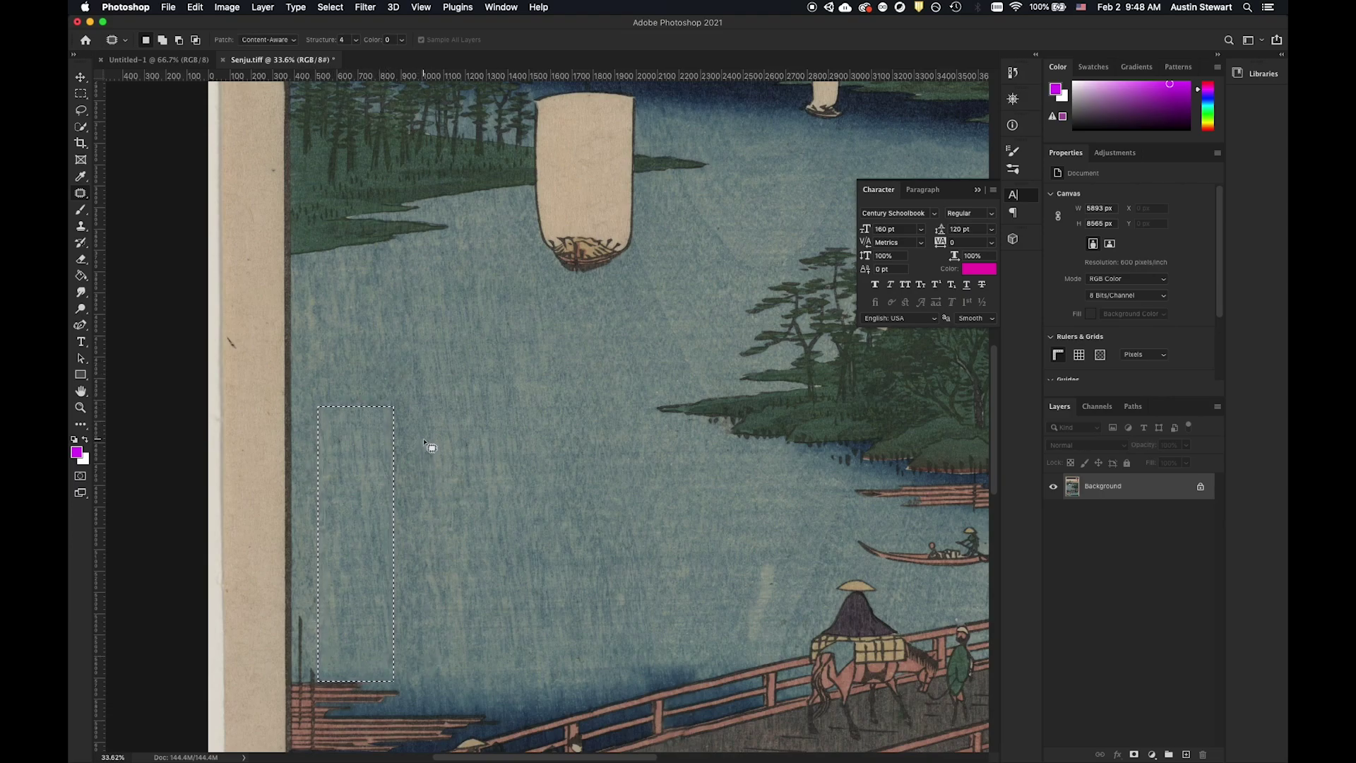
pyautogui.press('super+z')
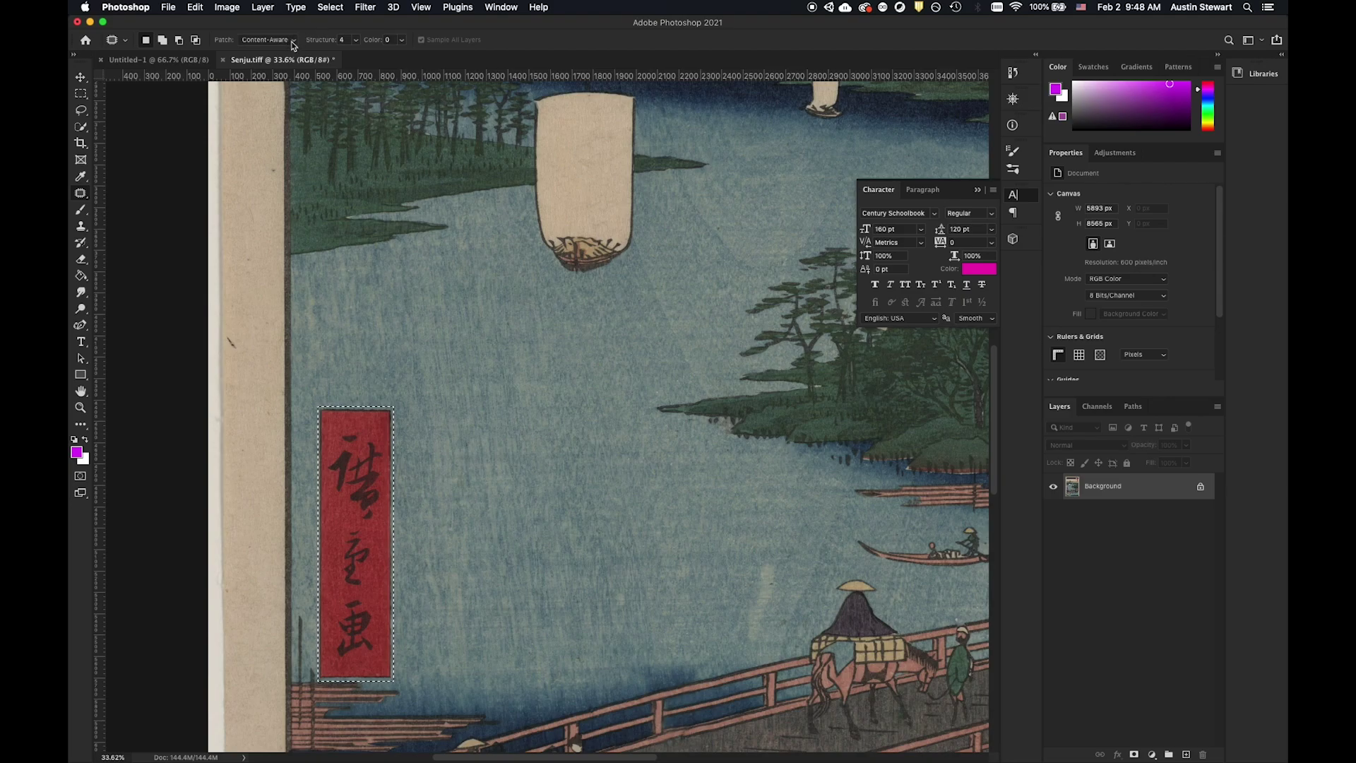
pyautogui.click(357, 42)
# Try relocating the red cartouche to mid-water with the Content-Aware Move Tool, scaled down and rotated clockwise, and undo the move
pyautogui.click(81, 193)
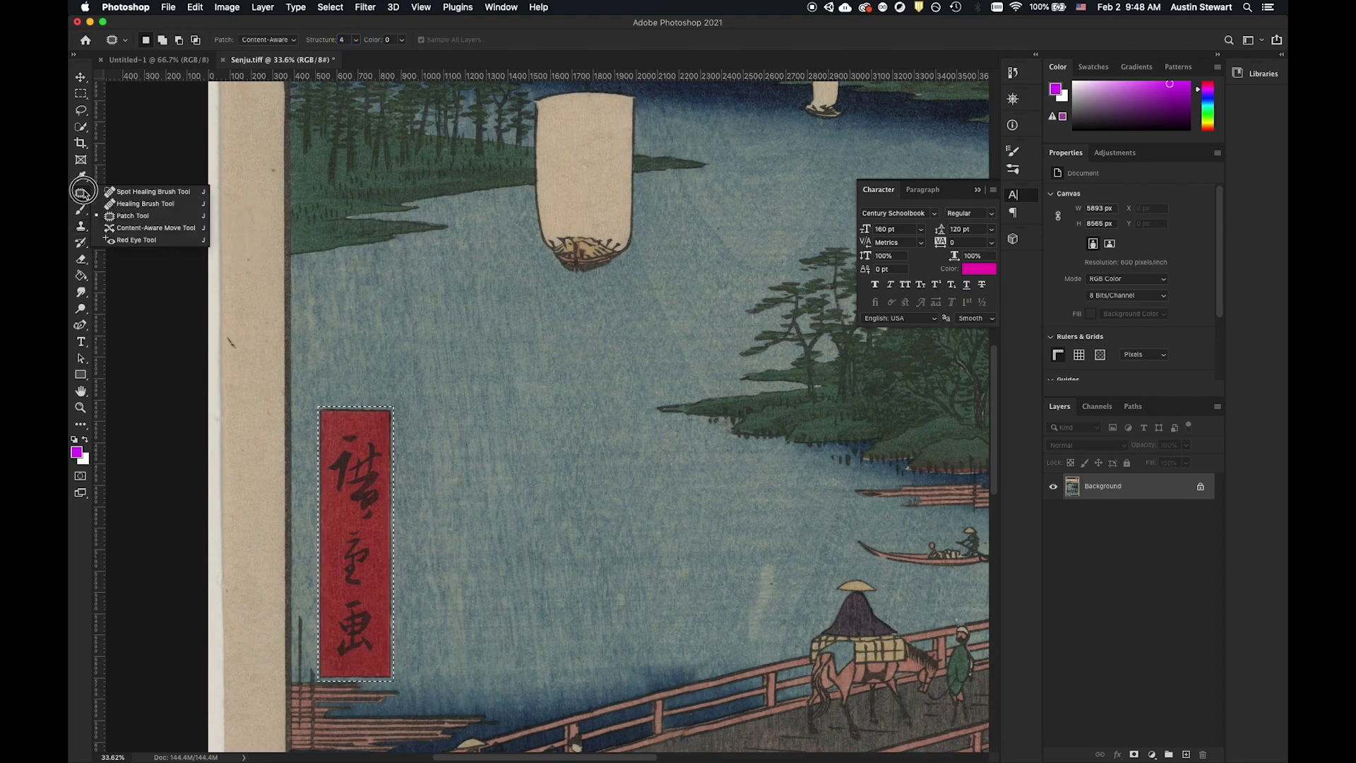
pyautogui.click(136, 228)
pyautogui.moveTo(356, 453); pyautogui.dragTo(518, 366)
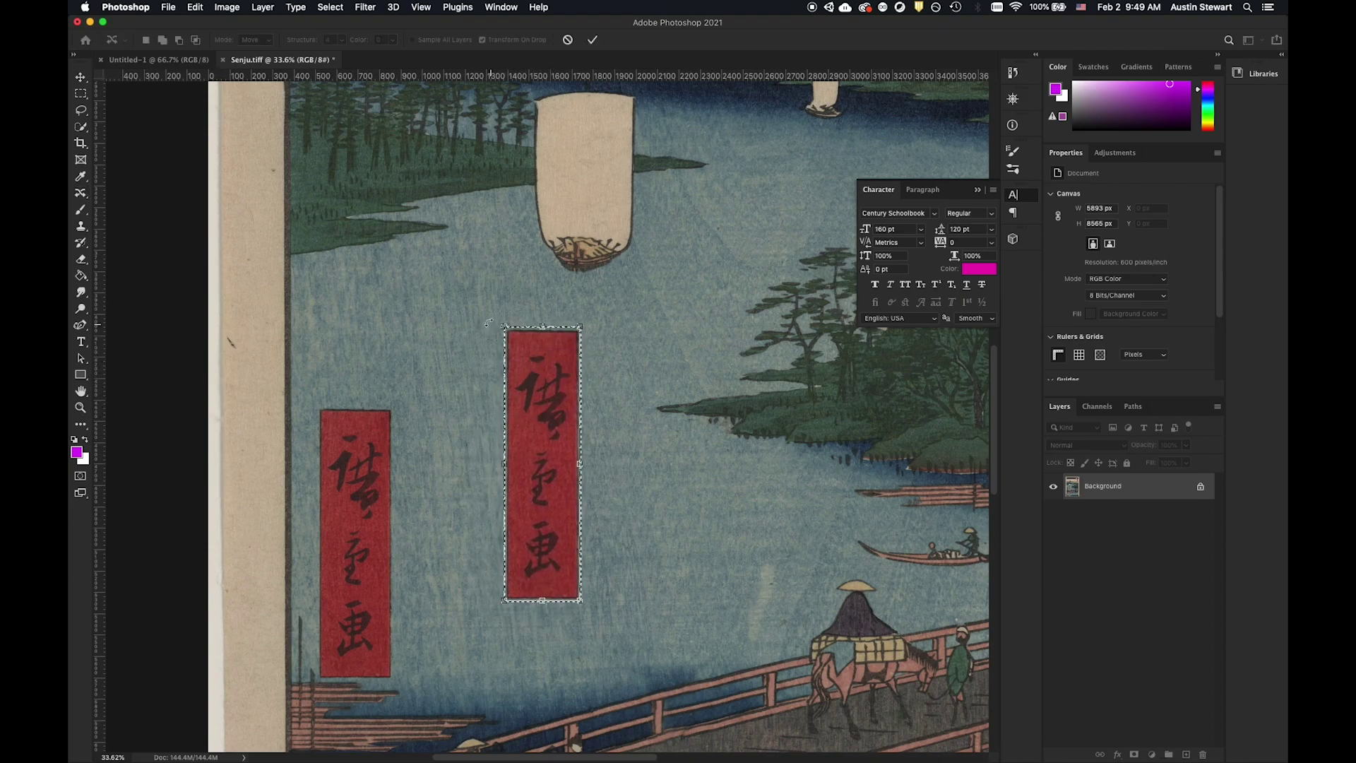
pyautogui.moveTo(505, 327); pyautogui.dragTo(519, 378)
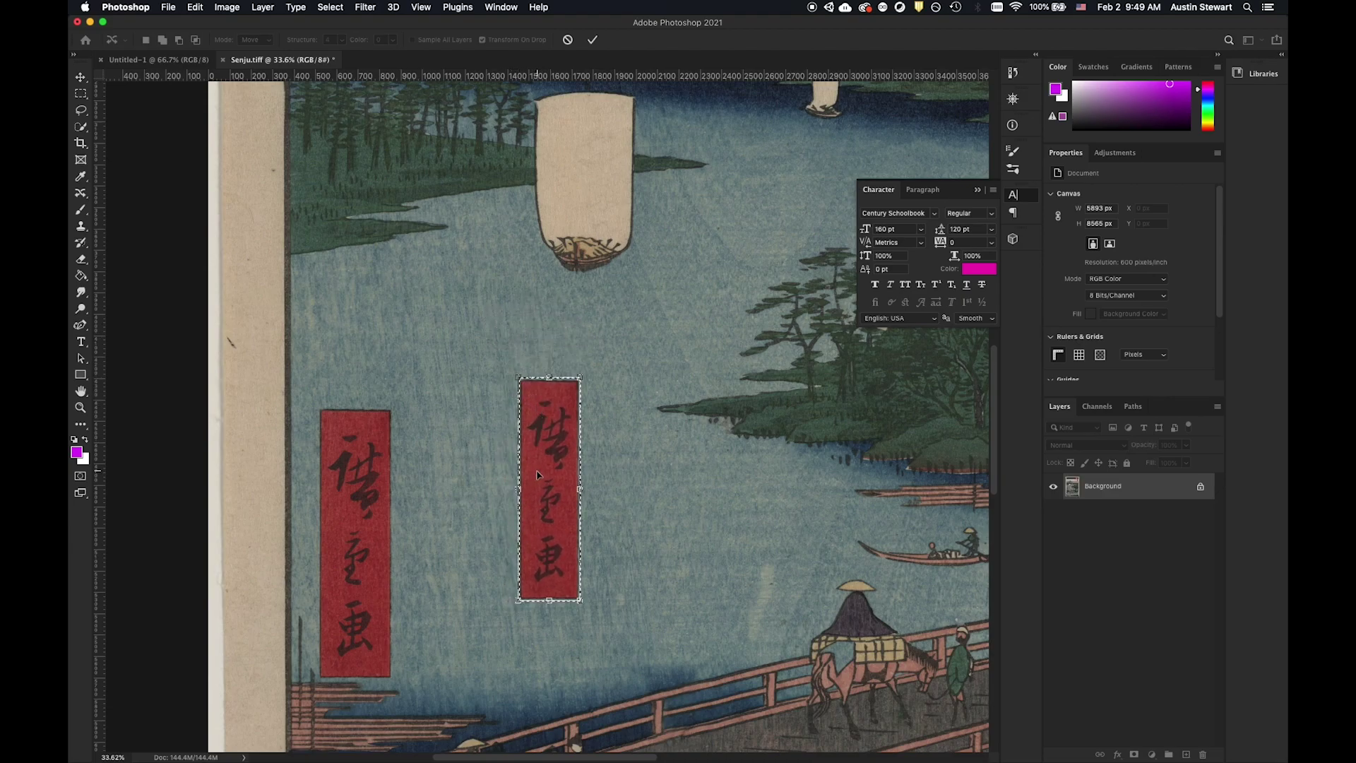
pyautogui.moveTo(585, 519); pyautogui.dragTo(564, 523)
pyautogui.doubleClick(550, 494)
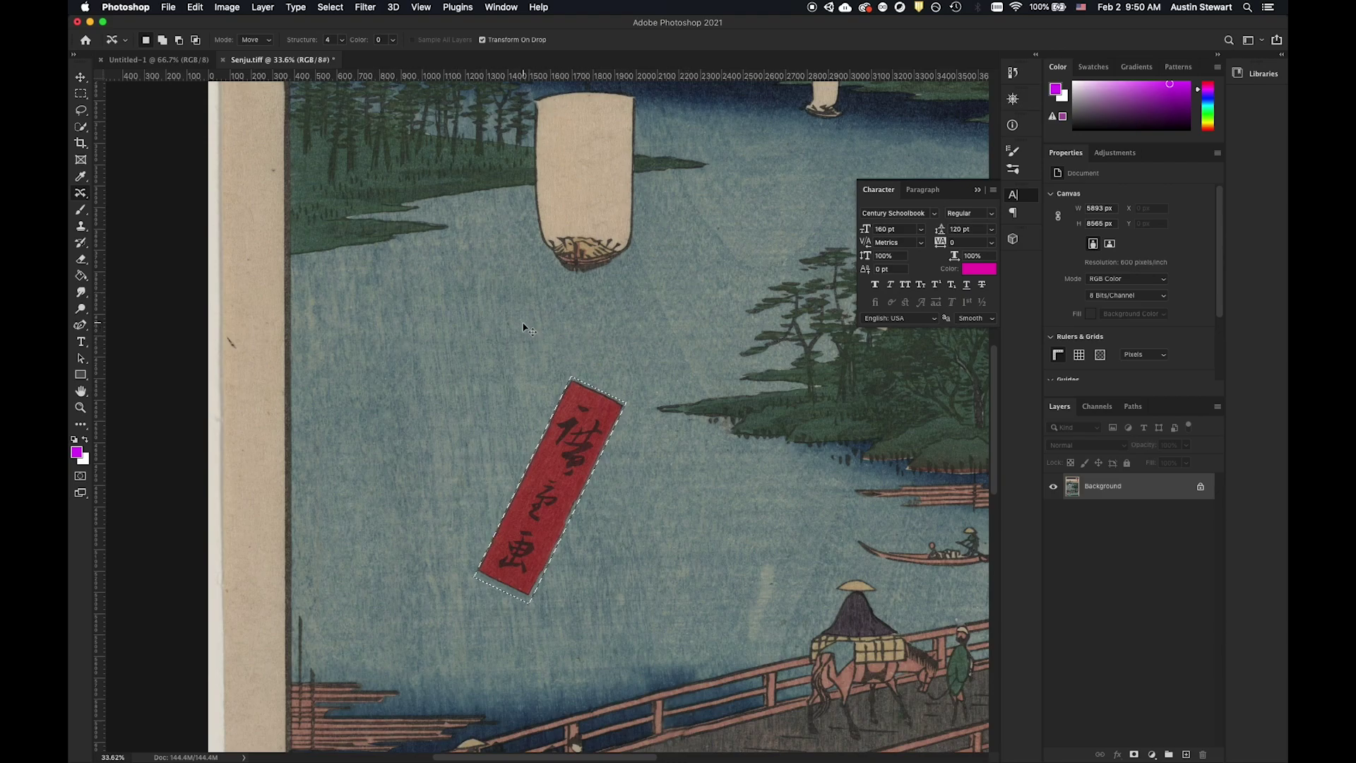
pyautogui.press('super+z')
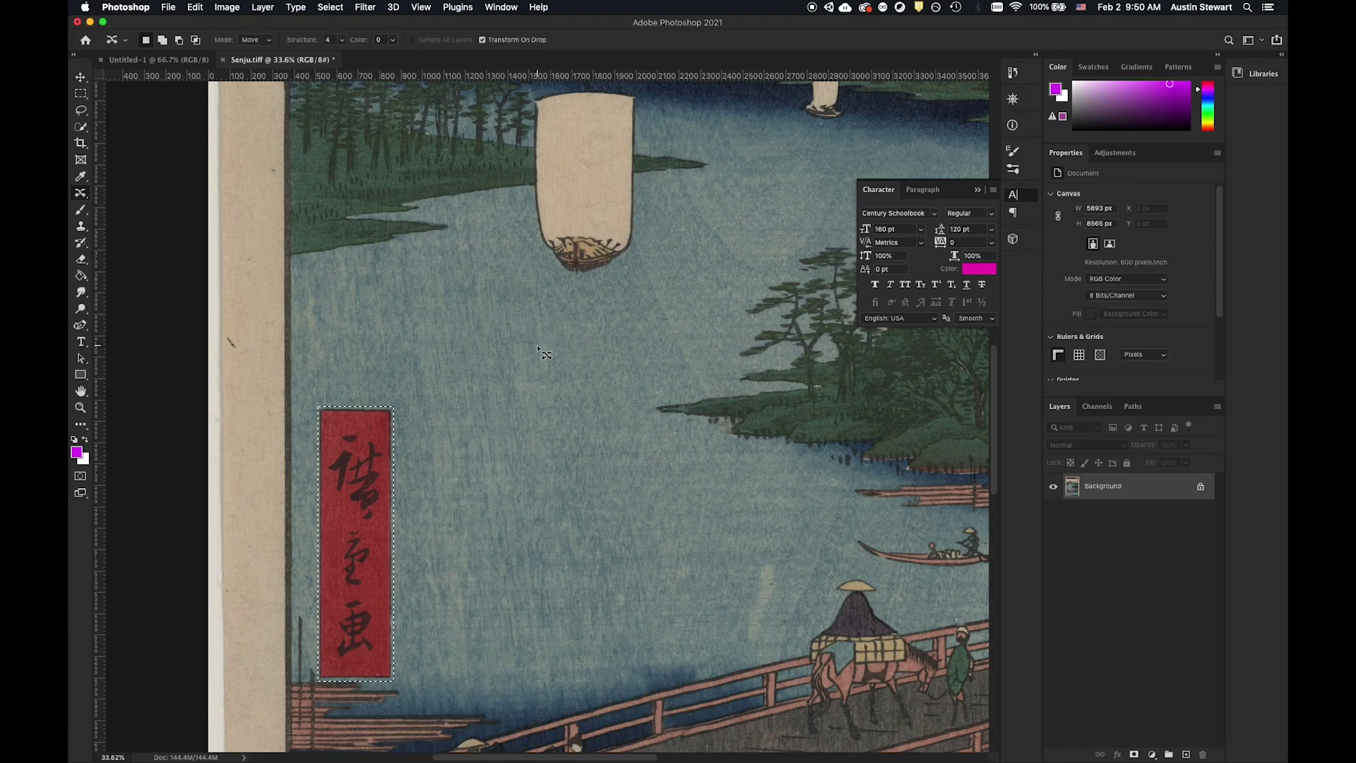
pyautogui.scroll(-4, 545, 349)
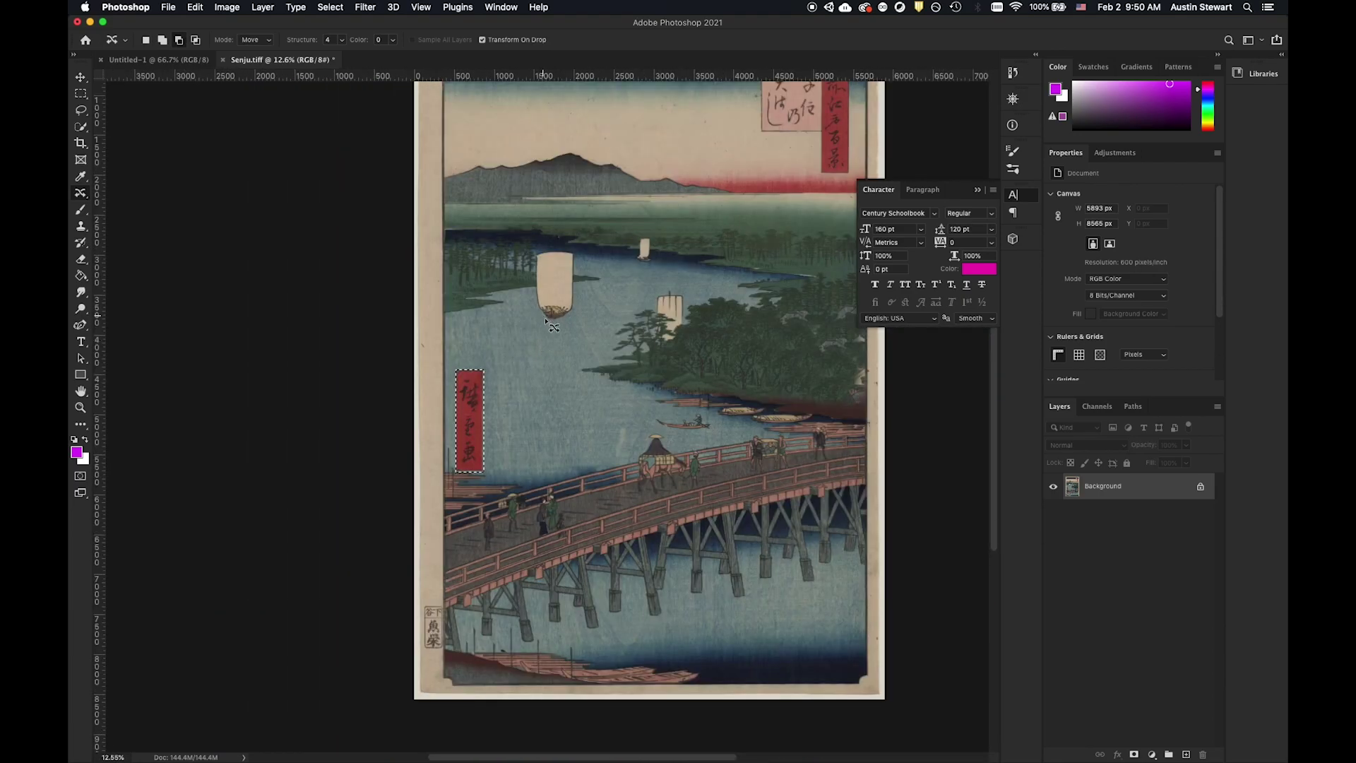
pyautogui.scroll(3, 562, 352)
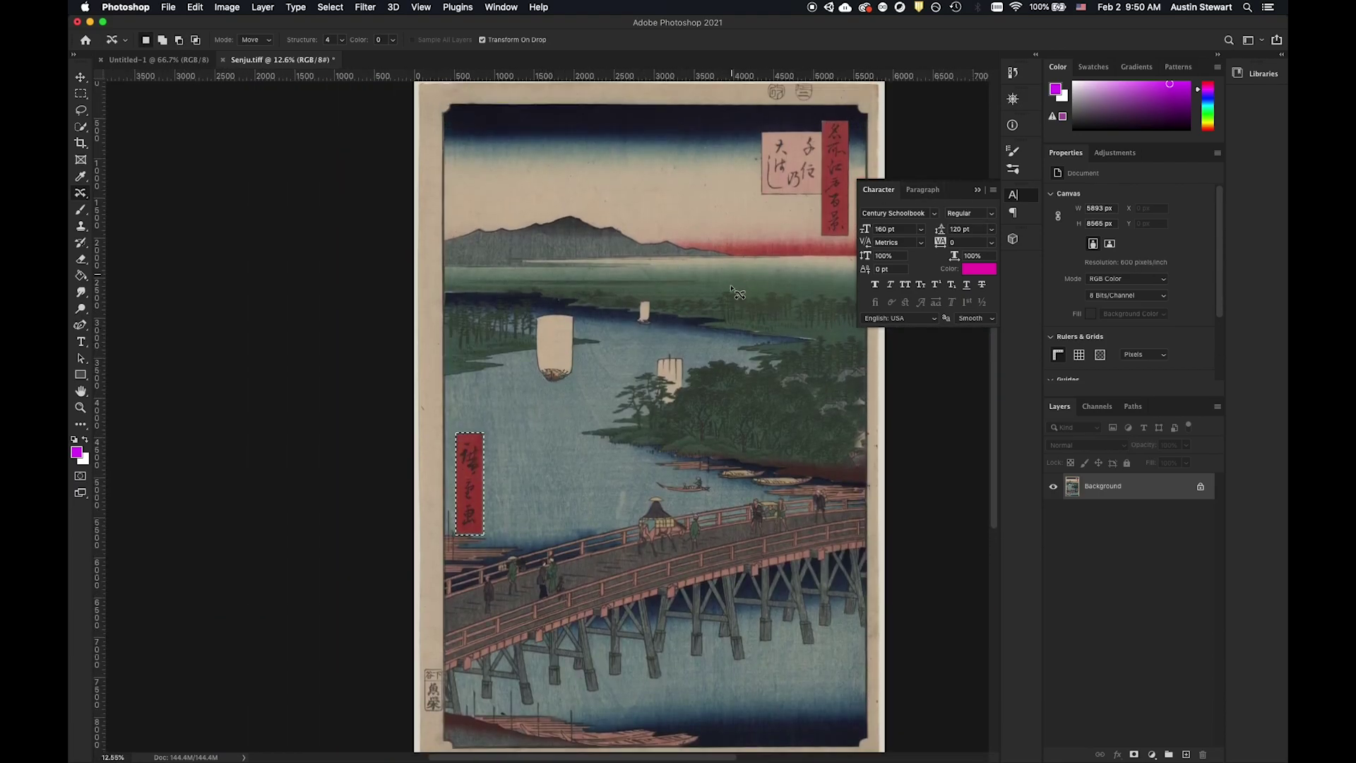